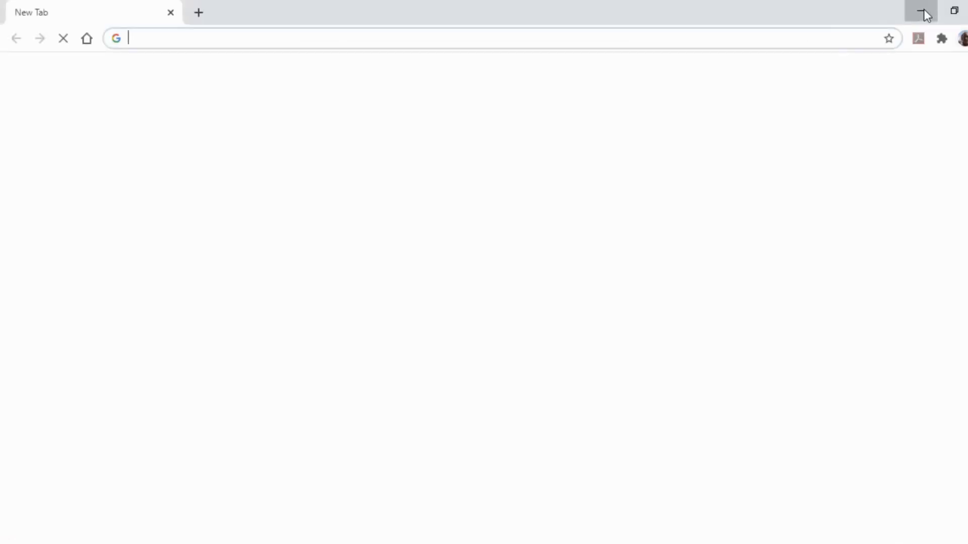
Open project management and set the module title, category and author to Test and the module filename to Test1
{"action": "left_click", "coordinate": [922, 10]}
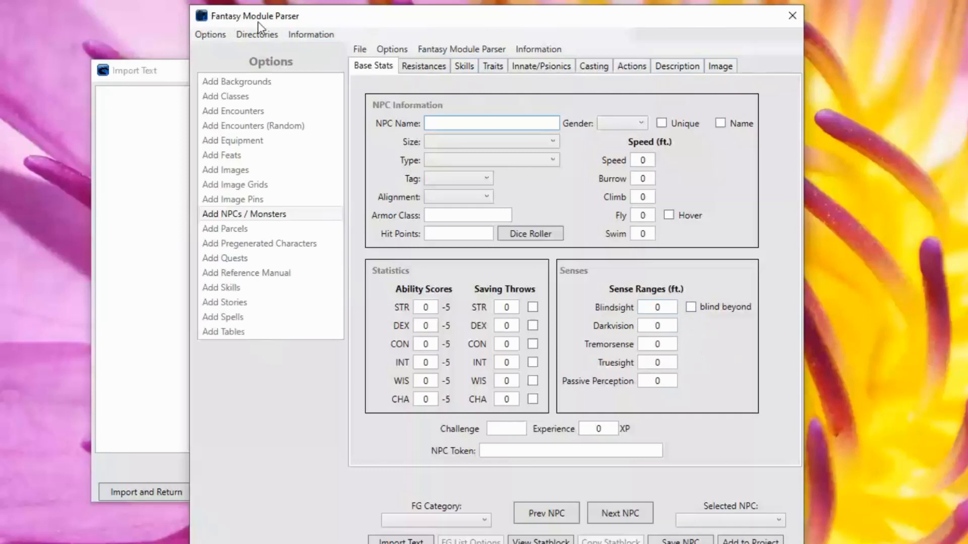
{"action": "left_click", "coordinate": [211, 34]}
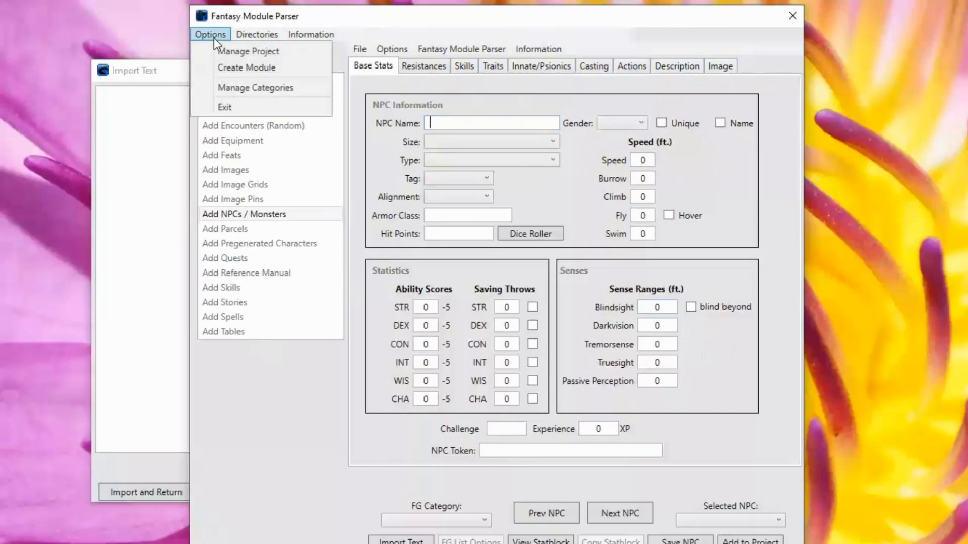
{"action": "left_click", "coordinate": [245, 56]}
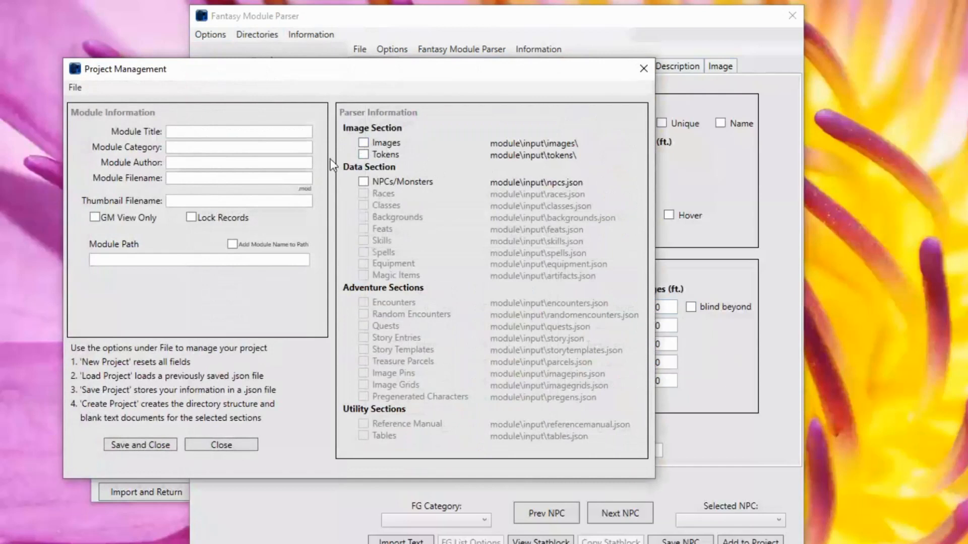
{"action": "left_click", "coordinate": [308, 133]}
{"action": "type", "text": "Test"}
{"action": "key", "text": "Tab"}
{"action": "type", "text": "Test"}
{"action": "key", "text": "Tab"}
{"action": "type", "text": "T"}
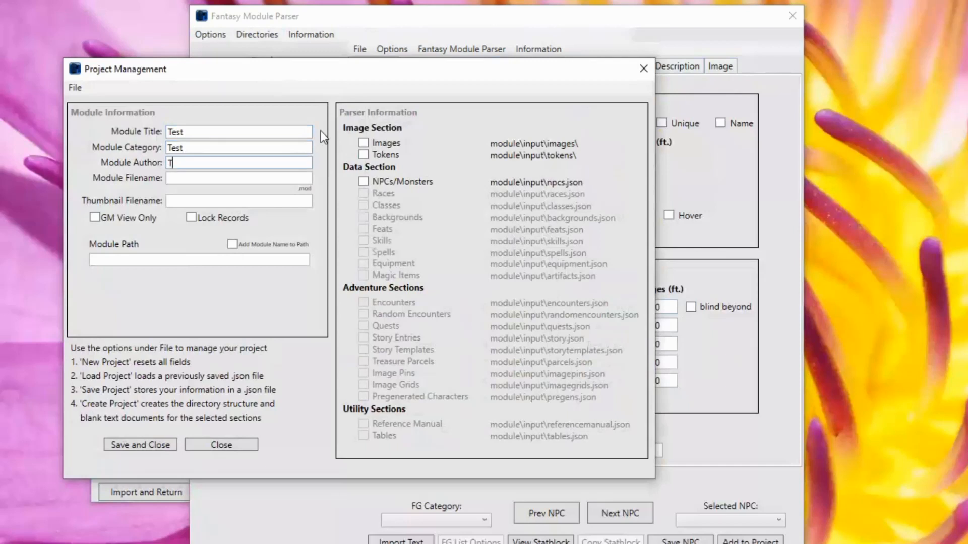
{"action": "type", "text": "est"}
{"action": "key", "text": "Tab"}
{"action": "type", "text": "Test"}
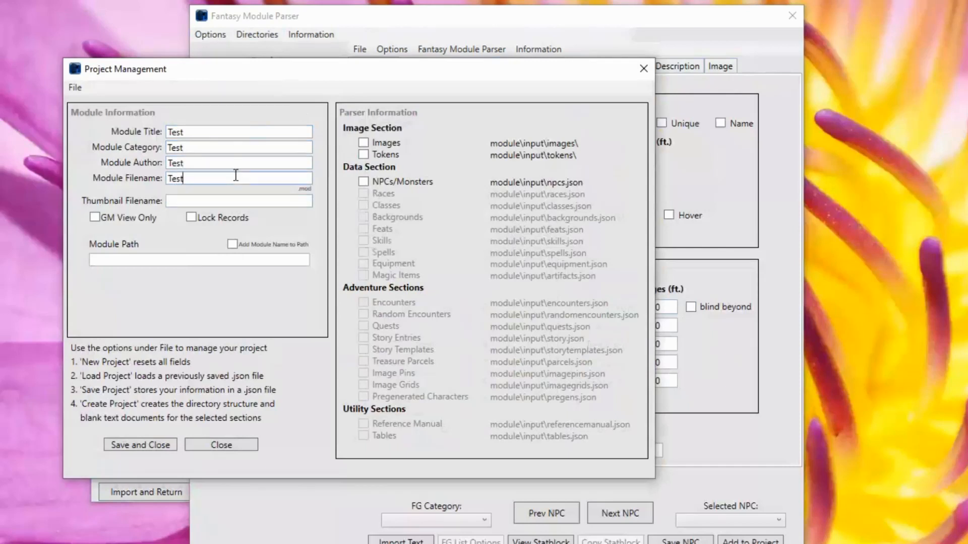
{"action": "type", "text": "1"}
{"action": "left_click", "coordinate": [180, 201]}
{"action": "double_click", "coordinate": [188, 197]}
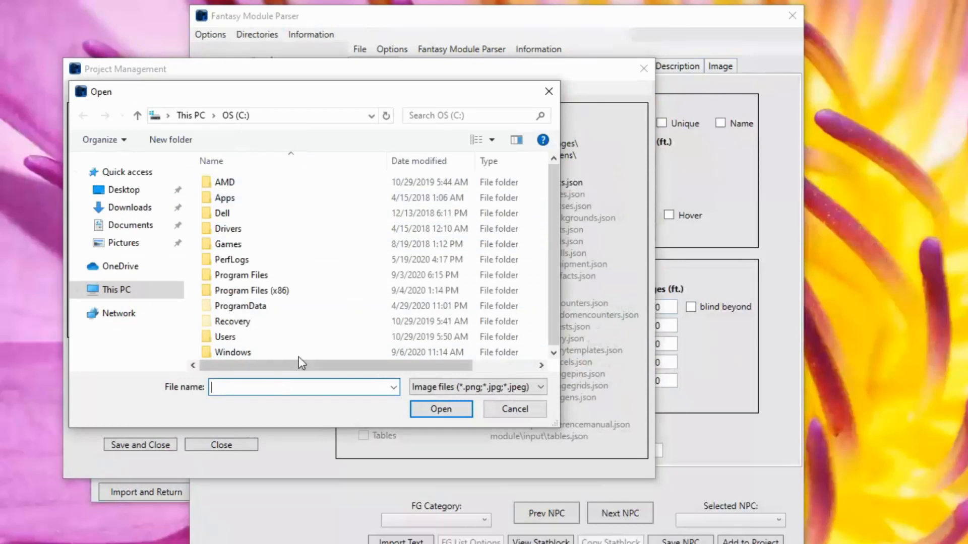
{"action": "left_click", "coordinate": [549, 93]}
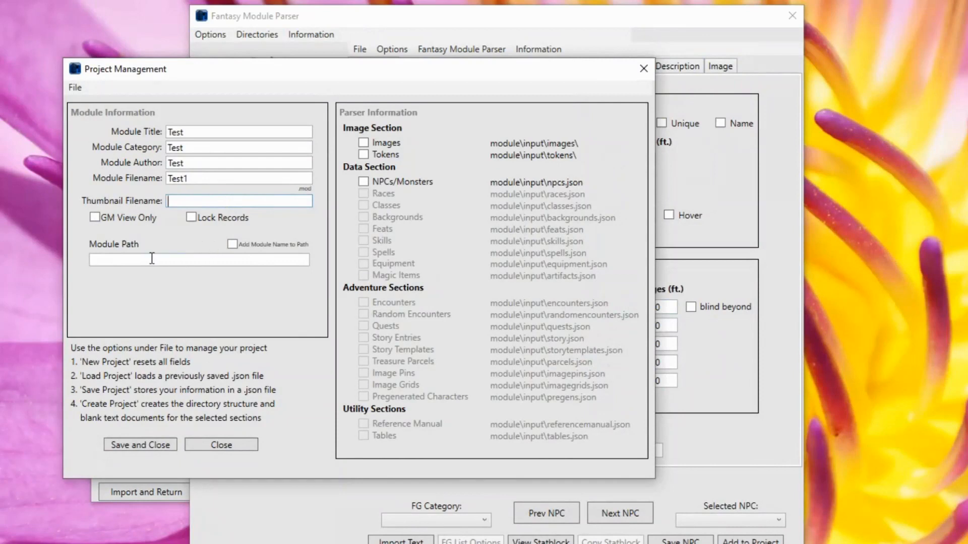
Set the module path to the modules folder of Fantasy Grounds under AppData\Roaming in the user's profile
{"action": "left_click", "coordinate": [121, 260]}
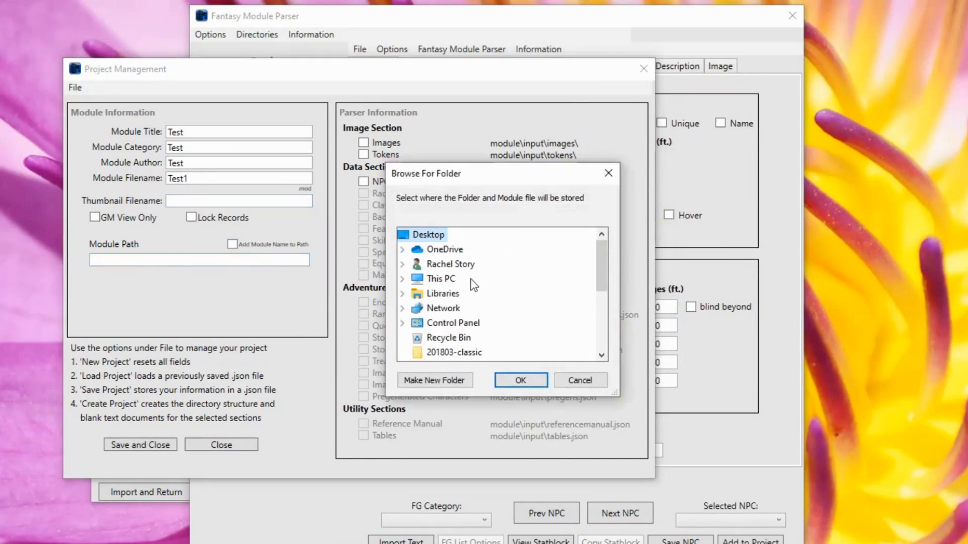
{"action": "scroll", "coordinate": [522, 318], "scroll_direction": "down", "scroll_amount": 3}
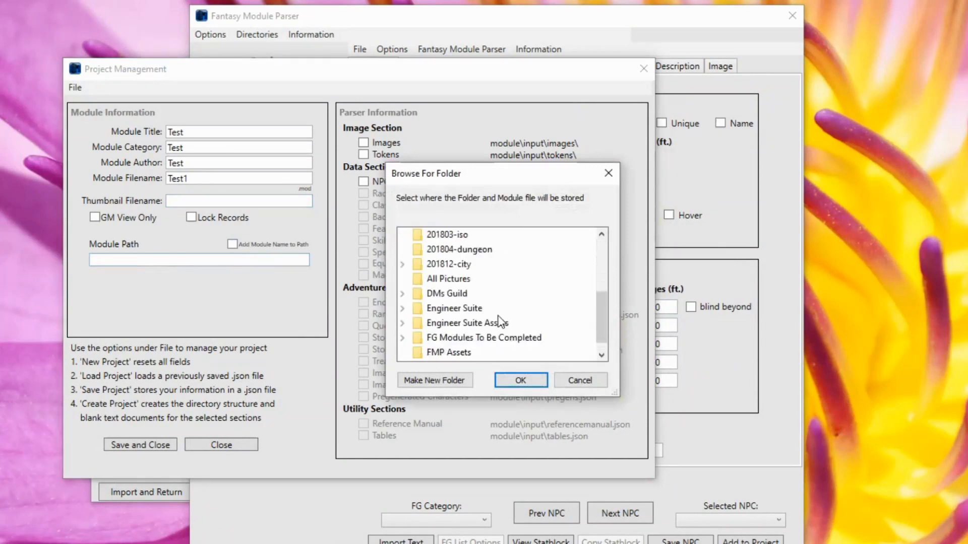
{"action": "scroll", "coordinate": [469, 326], "scroll_direction": "down", "scroll_amount": 1}
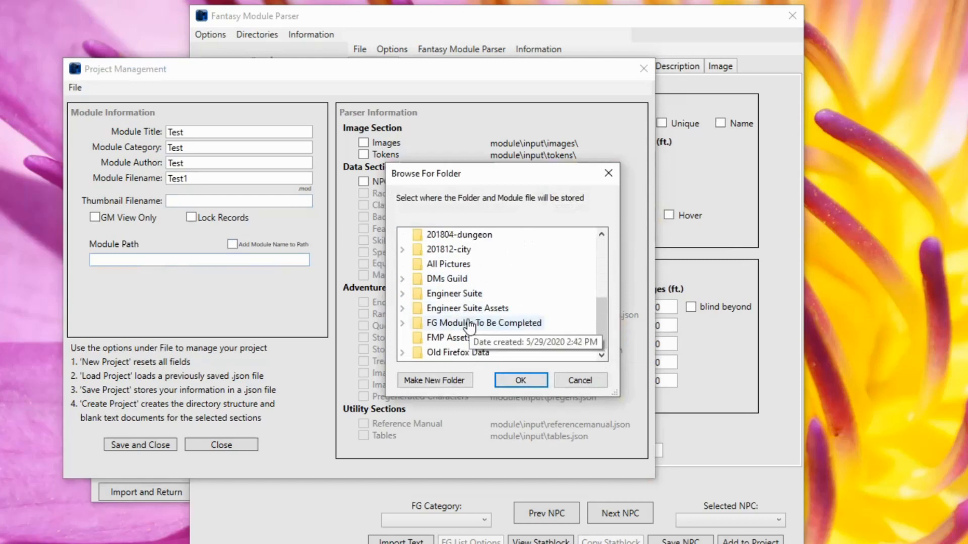
{"action": "scroll", "coordinate": [436, 310], "scroll_direction": "up", "scroll_amount": 5}
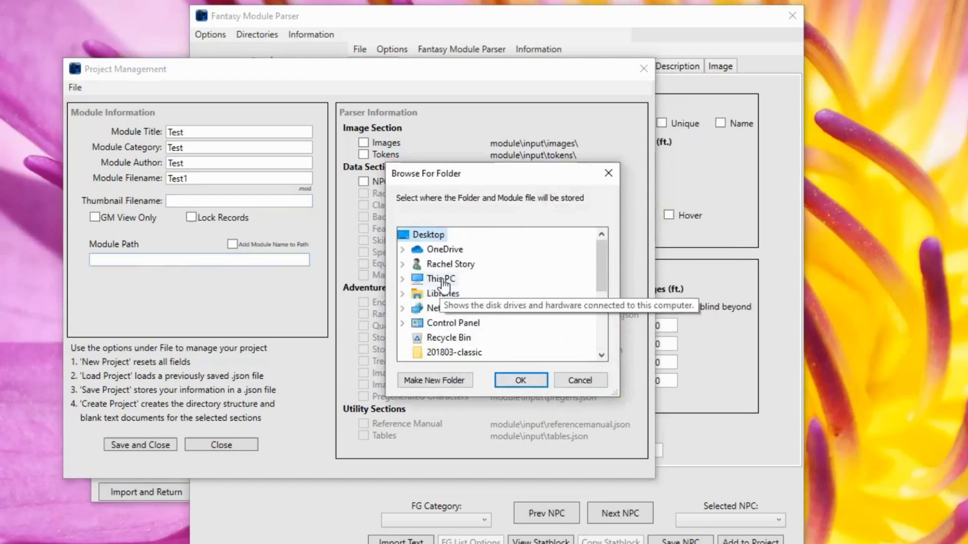
{"action": "double_click", "coordinate": [469, 263]}
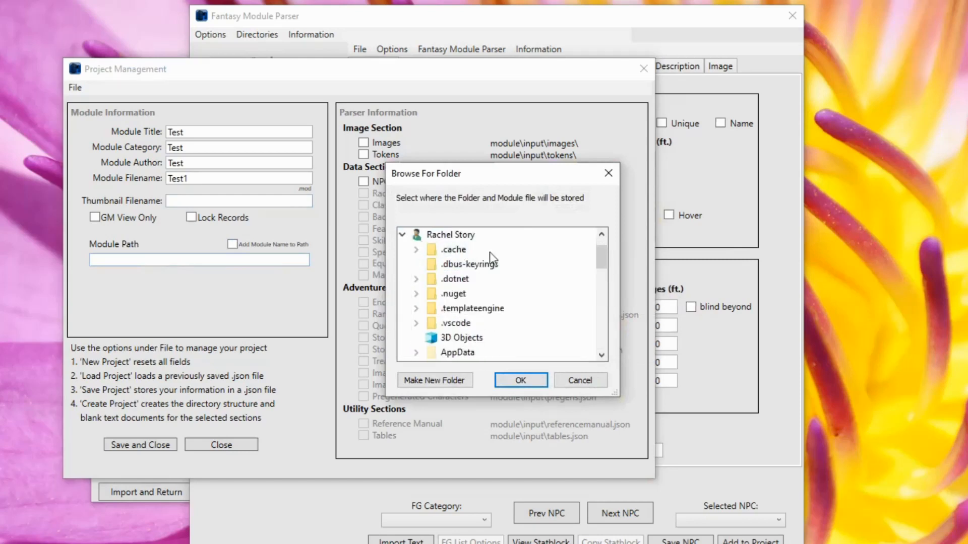
{"action": "scroll", "coordinate": [469, 309], "scroll_direction": "down", "scroll_amount": 3}
{"action": "scroll", "coordinate": [465, 298], "scroll_direction": "up", "scroll_amount": 1}
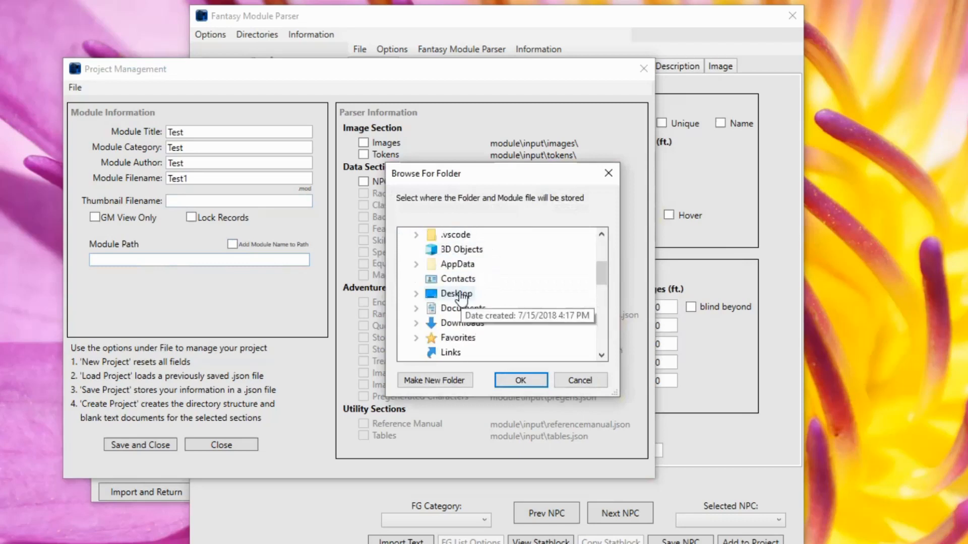
{"action": "left_click", "coordinate": [416, 264]}
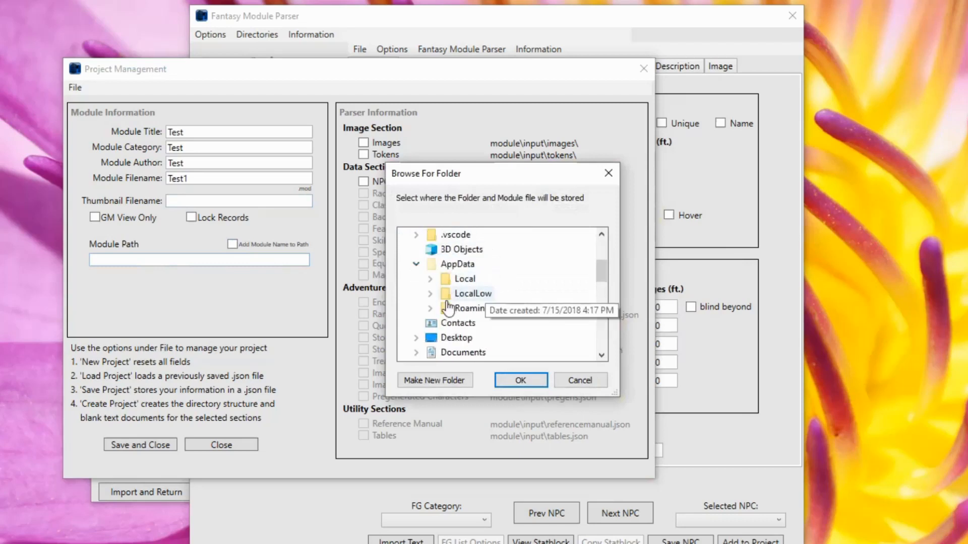
{"action": "left_click", "coordinate": [430, 308]}
{"action": "scroll", "coordinate": [504, 290], "scroll_direction": "down", "scroll_amount": 5}
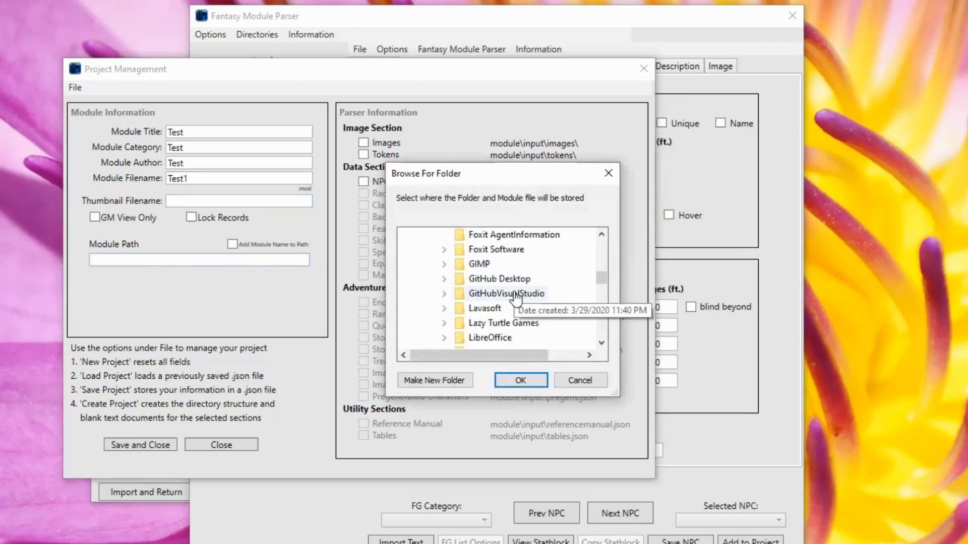
{"action": "scroll", "coordinate": [493, 275], "scroll_direction": "up", "scroll_amount": 1}
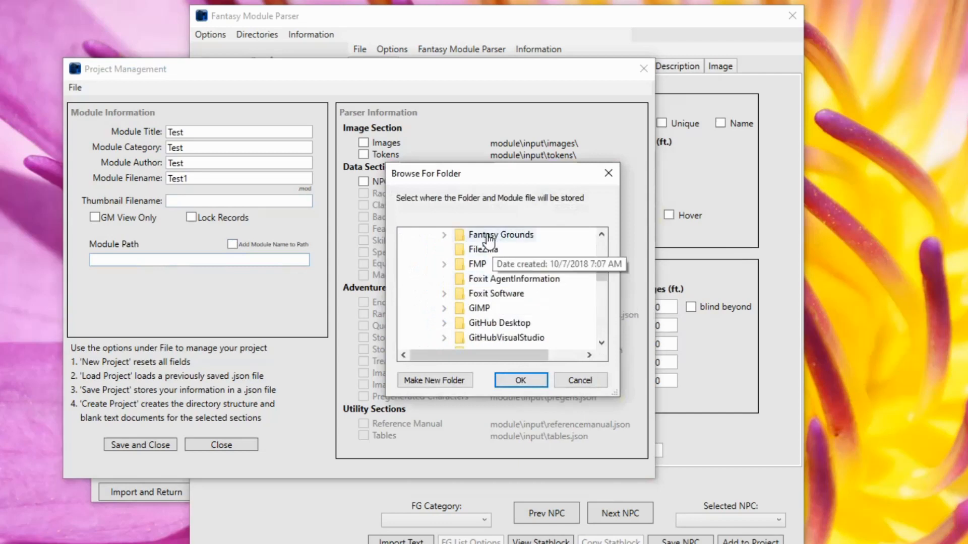
{"action": "left_click", "coordinate": [450, 236]}
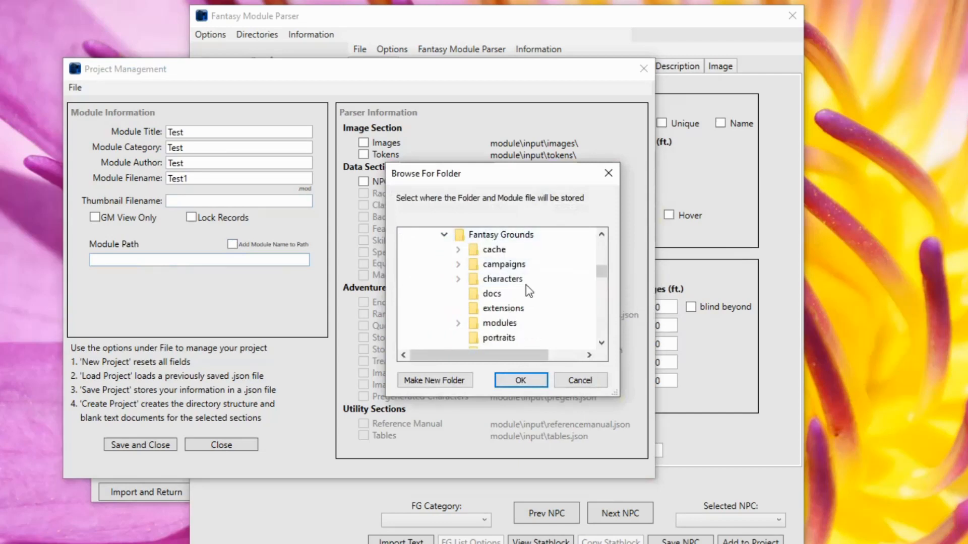
{"action": "double_click", "coordinate": [499, 323]}
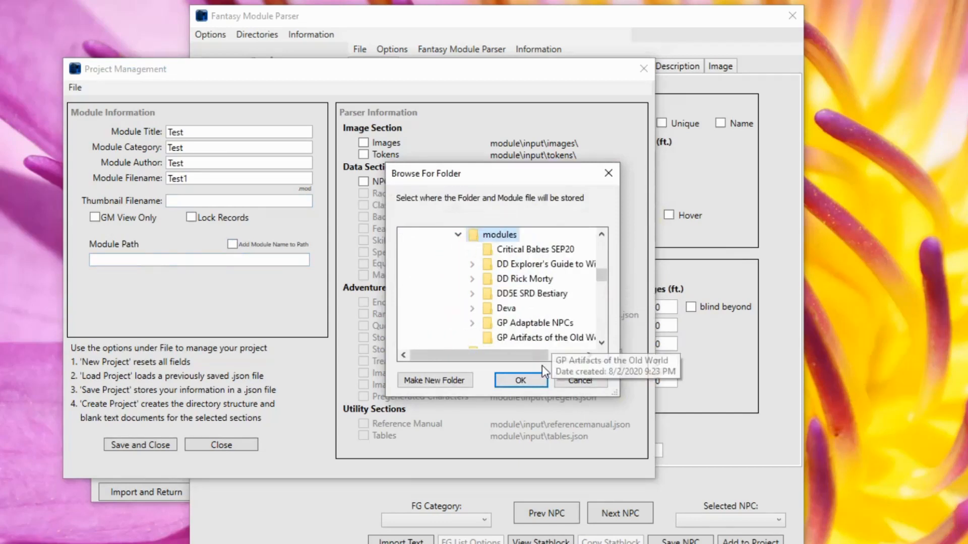
{"action": "left_click", "coordinate": [520, 380]}
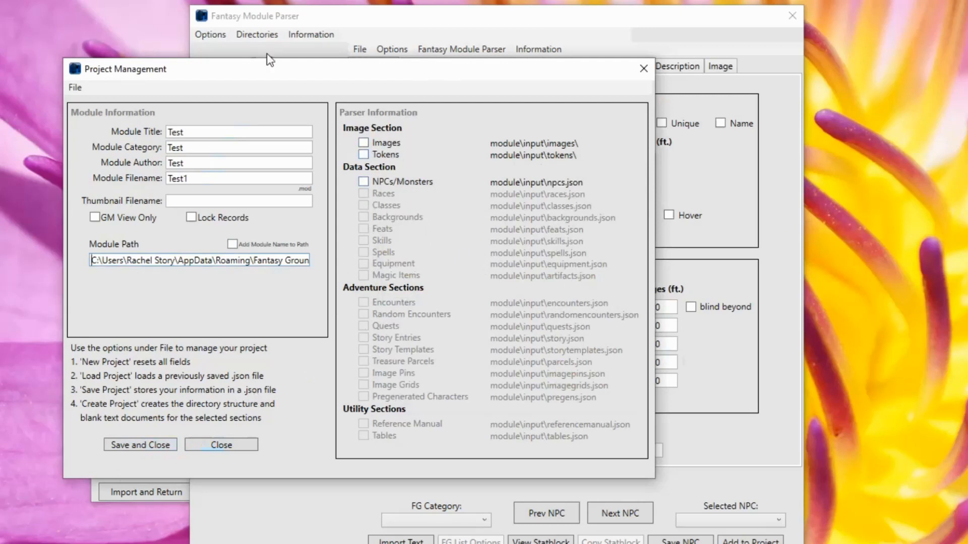
Save the project data to the Documents folder in the user's profile and close project management
{"action": "left_click", "coordinate": [162, 443]}
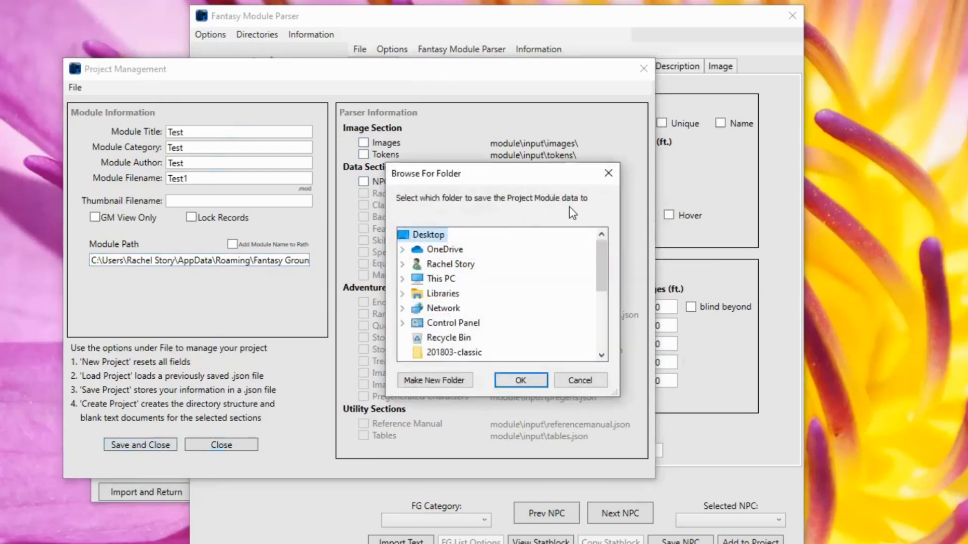
{"action": "scroll", "coordinate": [443, 308], "scroll_direction": "down", "scroll_amount": 2}
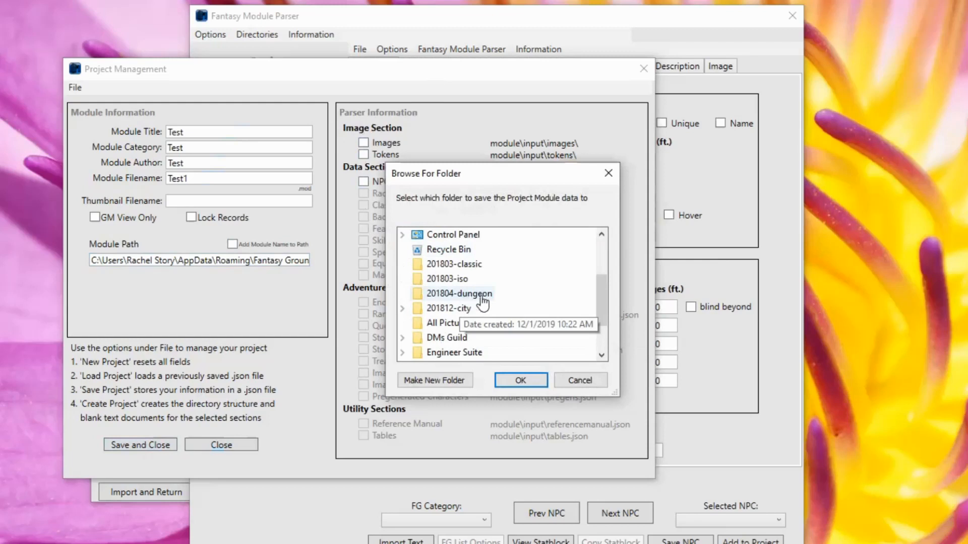
{"action": "scroll", "coordinate": [481, 301], "scroll_direction": "down", "scroll_amount": 2}
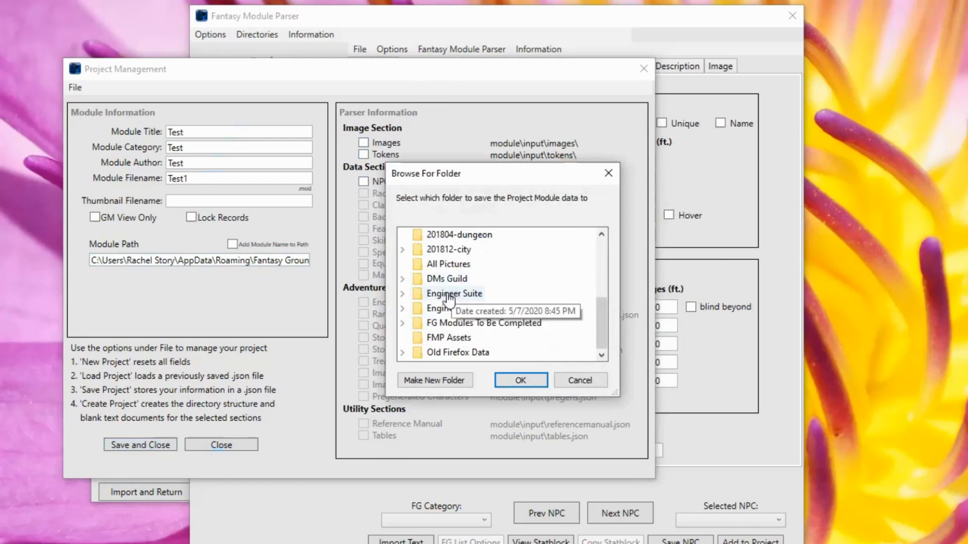
{"action": "scroll", "coordinate": [483, 272], "scroll_direction": "up", "scroll_amount": 3}
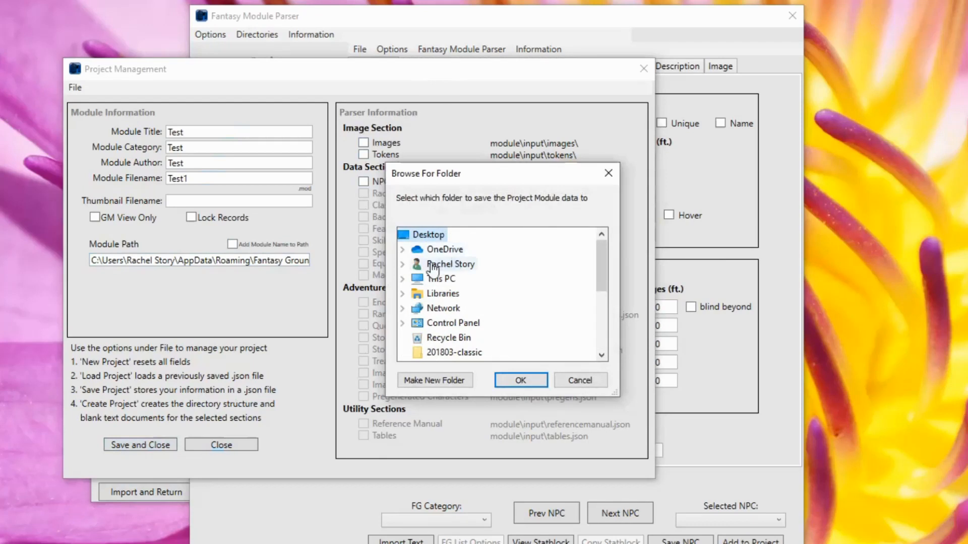
{"action": "left_click", "coordinate": [402, 265]}
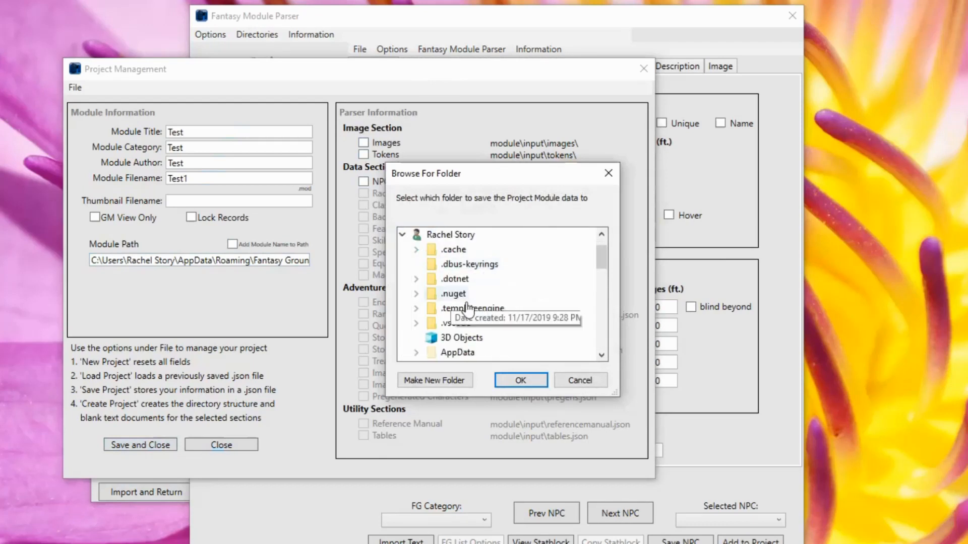
{"action": "scroll", "coordinate": [451, 277], "scroll_direction": "down", "scroll_amount": 3}
{"action": "double_click", "coordinate": [460, 265]}
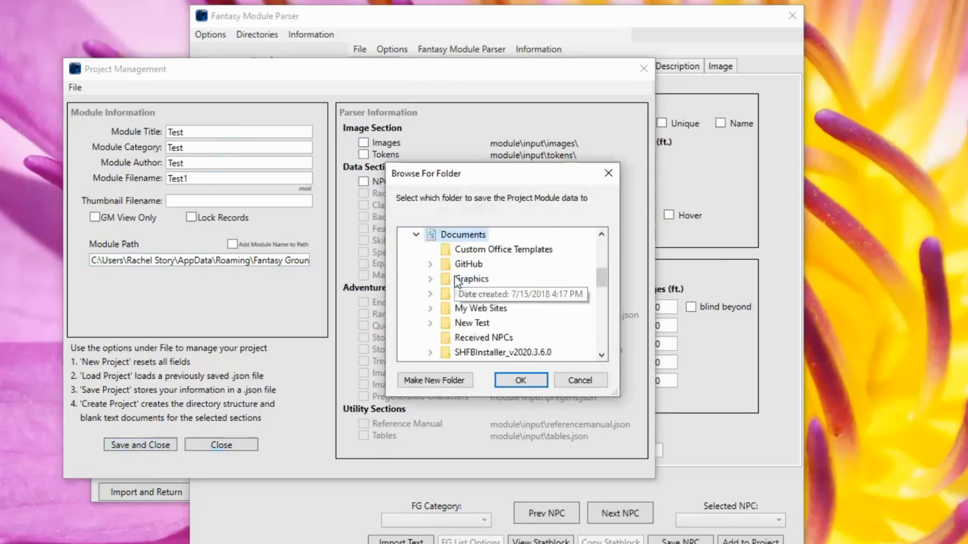
{"action": "left_click", "coordinate": [527, 382]}
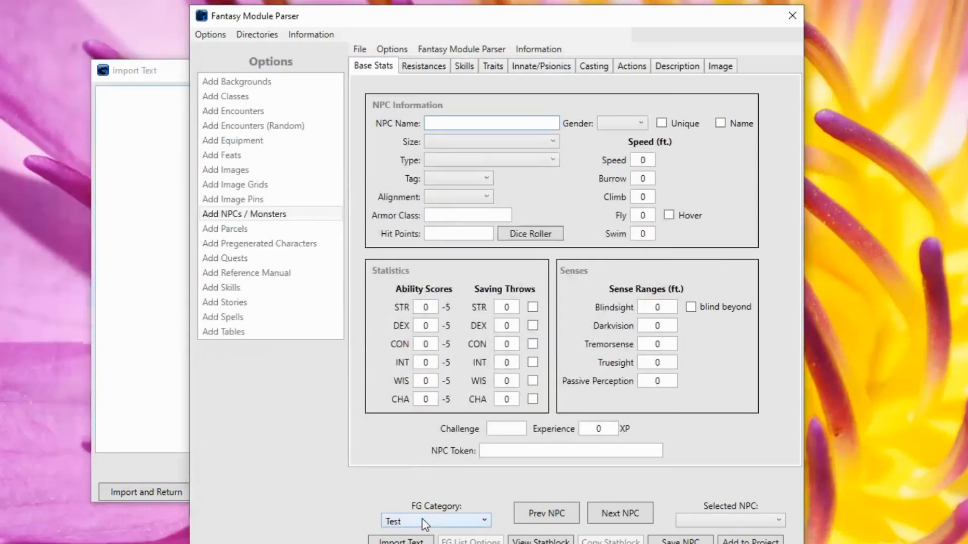
{"action": "left_click", "coordinate": [485, 521]}
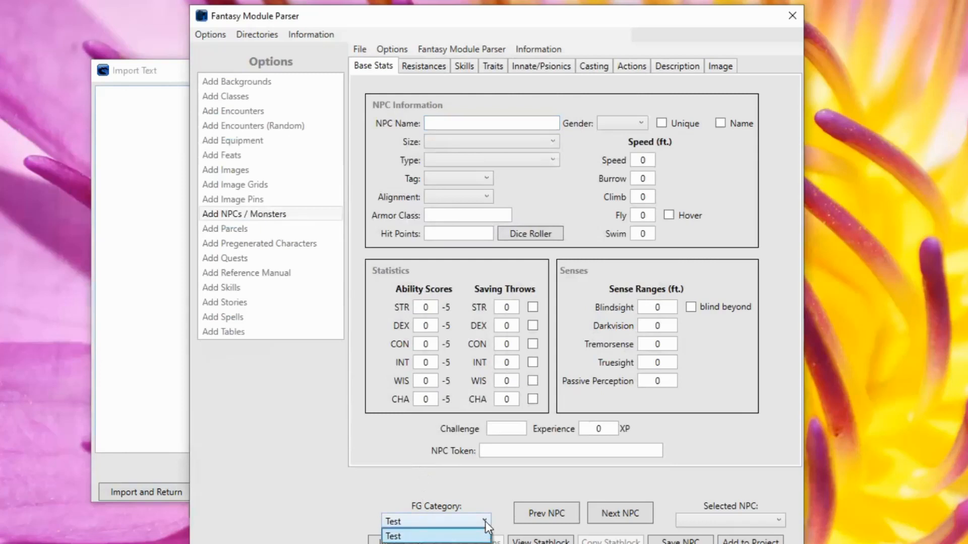
{"action": "left_click", "coordinate": [417, 521]}
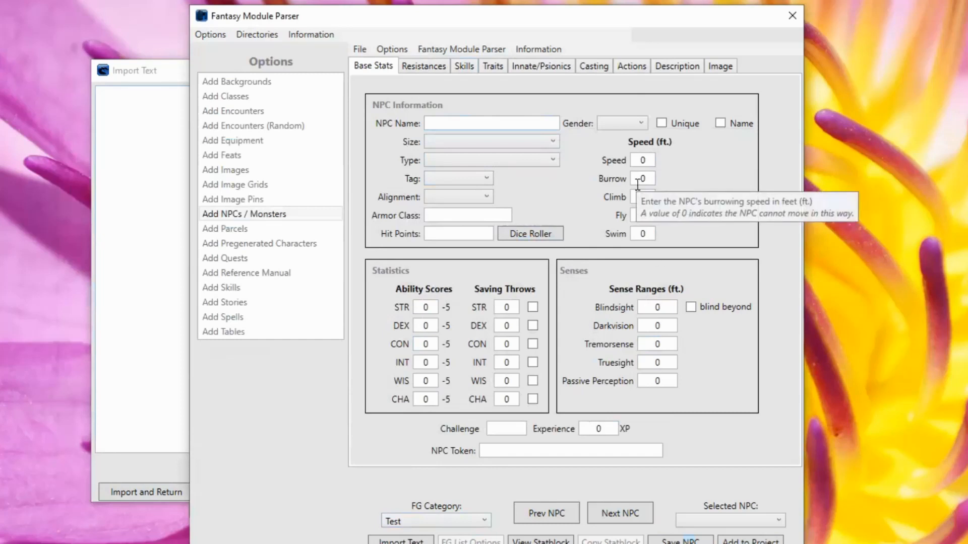
{"action": "left_click", "coordinate": [543, 236]}
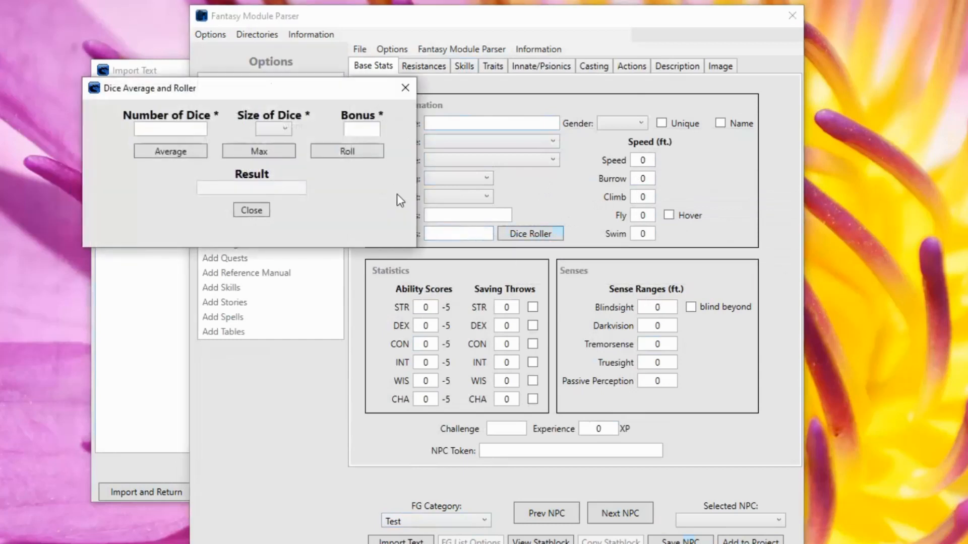
{"action": "left_click", "coordinate": [408, 93]}
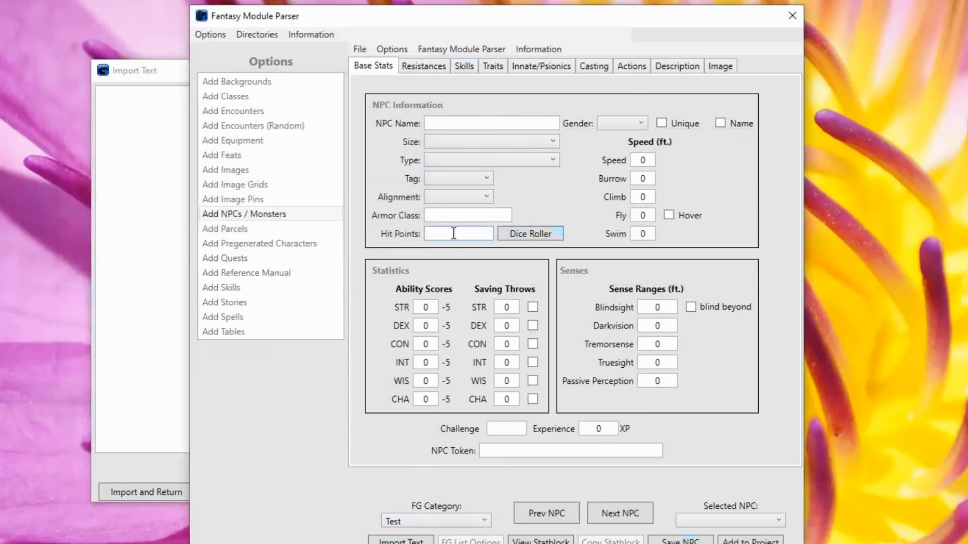
Use the Dice Roller to calculate the NPC's average and then maximum hit points for 2 d10 dice with a bonus of 5
{"action": "left_click", "coordinate": [520, 238]}
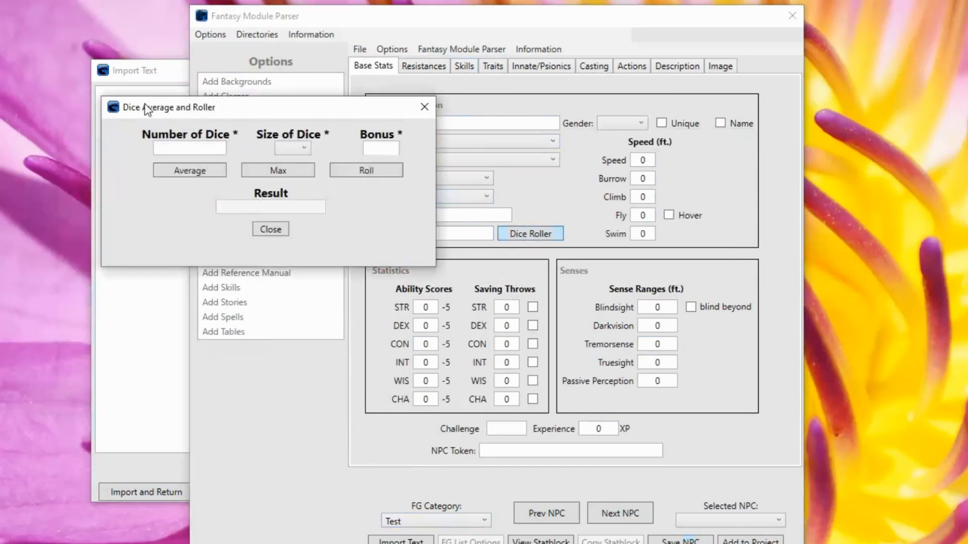
{"action": "left_click", "coordinate": [208, 148]}
{"action": "type", "text": "2"}
{"action": "left_click", "coordinate": [295, 148]}
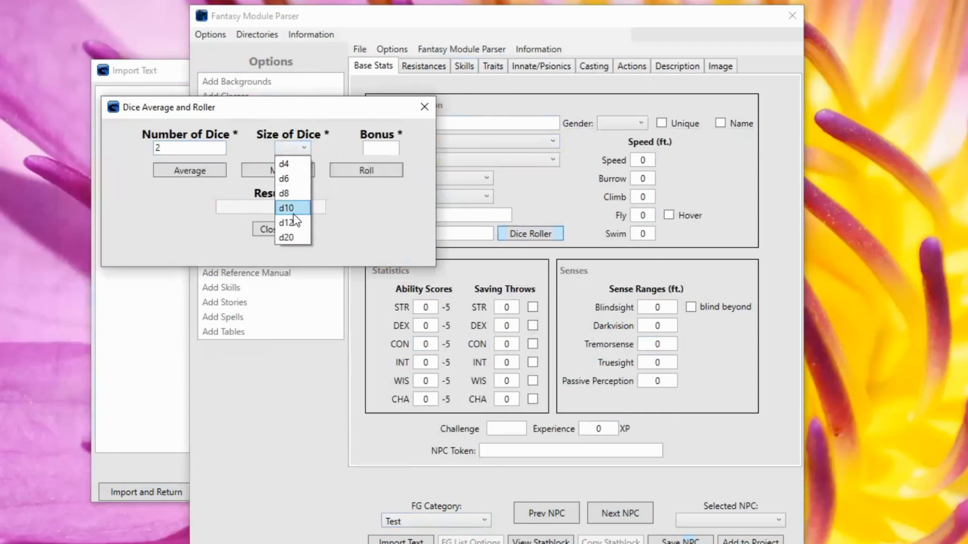
{"action": "left_click", "coordinate": [293, 211]}
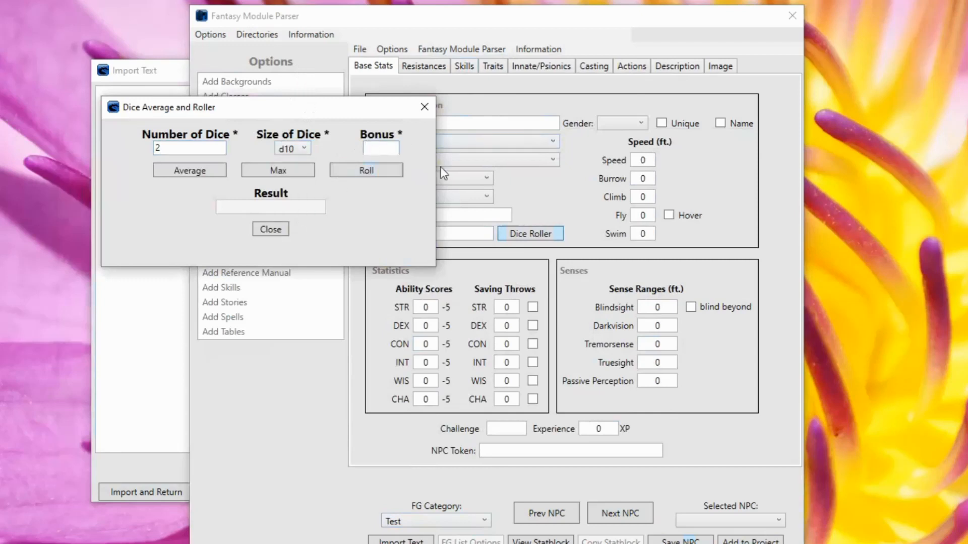
{"action": "type", "text": "5"}
{"action": "left_click", "coordinate": [210, 171]}
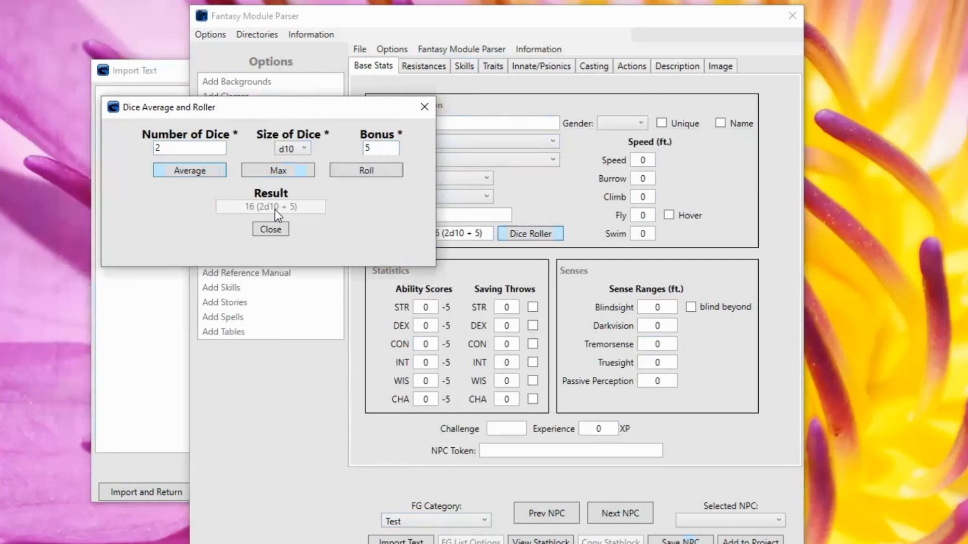
{"action": "left_click", "coordinate": [272, 170]}
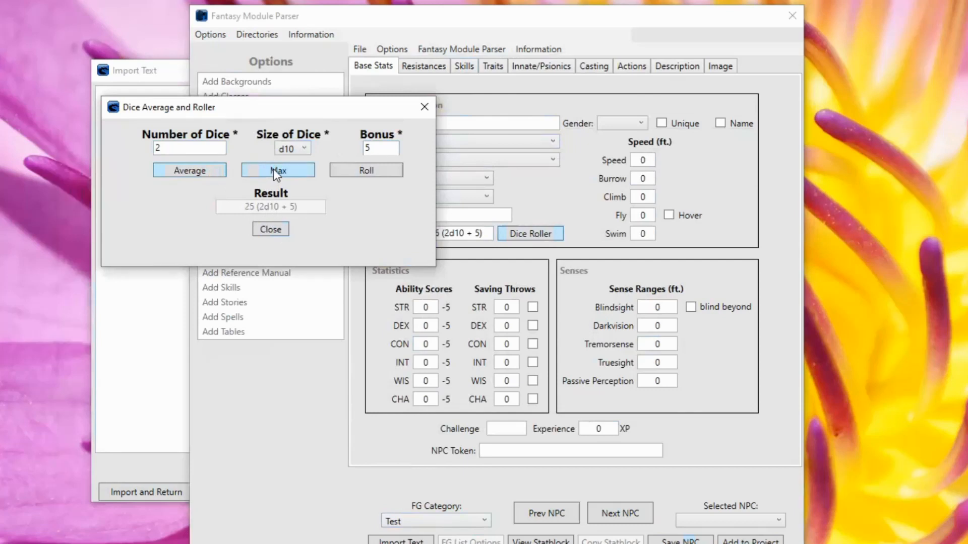
Roll the NPC's hit points for 2d10 + 5 several times, set them to the average and close the Dice Roller
{"action": "left_click", "coordinate": [353, 172]}
{"action": "left_click", "coordinate": [372, 170]}
{"action": "left_click", "coordinate": [373, 169]}
{"action": "left_click", "coordinate": [373, 169]}
{"action": "left_click", "coordinate": [373, 170]}
{"action": "left_click", "coordinate": [193, 175]}
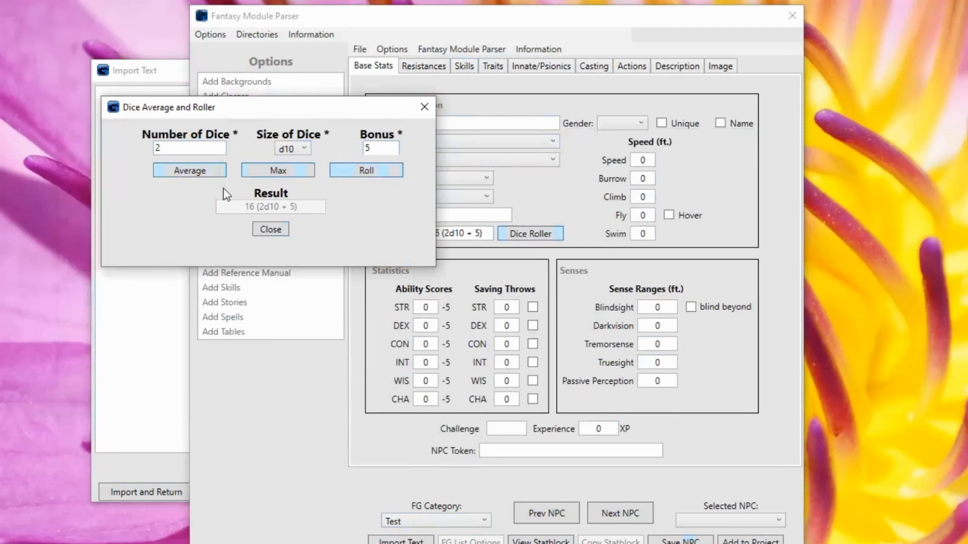
{"action": "left_click", "coordinate": [271, 229]}
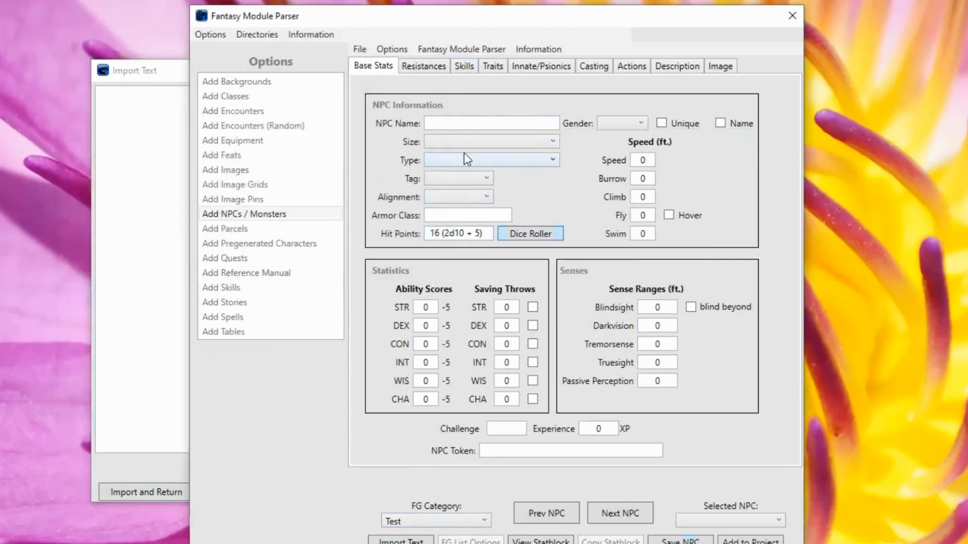
Set the NPC's ability scores to 17 for Strength, 12 for Dexterity and 8 for Constitution
{"action": "left_click", "coordinate": [465, 124]}
{"action": "left_click", "coordinate": [429, 308]}
{"action": "type", "text": "17"}
{"action": "key", "text": "Tab"}
{"action": "key", "text": "BackSpace"}
{"action": "type", "text": "1"}
{"action": "key", "text": "Tab"}
{"action": "type", "text": "8"}
Set the NPC's ability scores to 25 for Intelligence, 18 for Wisdom and 10 for Charisma
{"action": "left_click", "coordinate": [429, 361]}
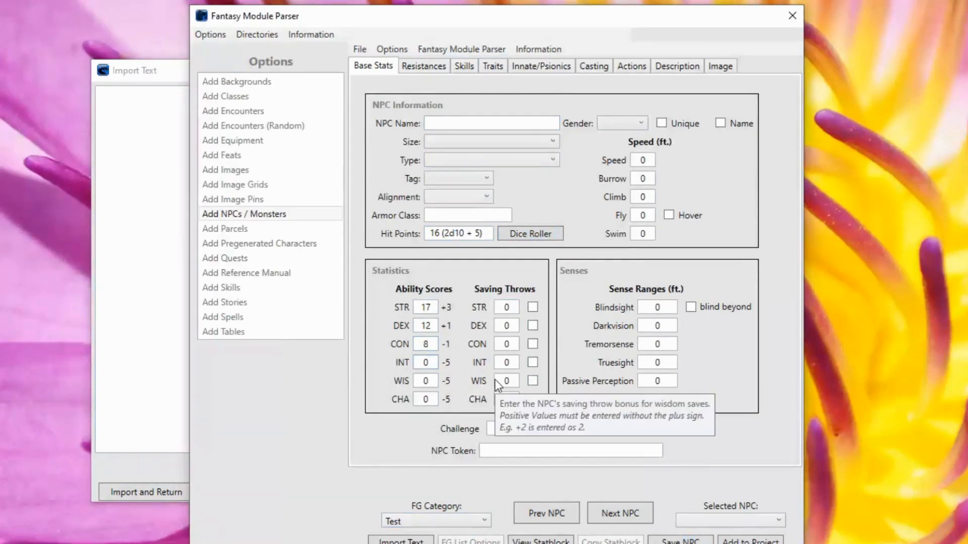
{"action": "key", "text": "ctrl+a"}
{"action": "type", "text": "25"}
{"action": "left_click", "coordinate": [428, 381]}
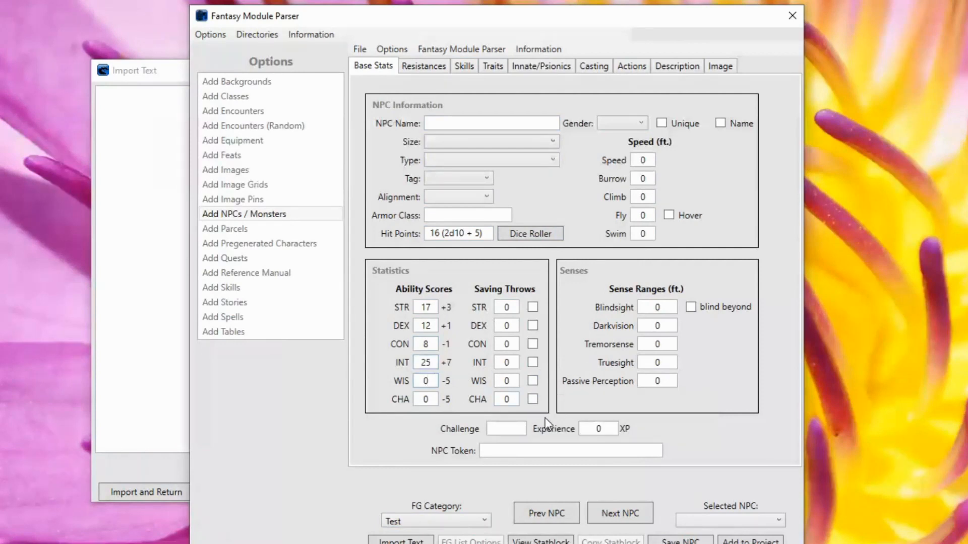
{"action": "key", "text": "ctrl+a"}
{"action": "type", "text": "18"}
{"action": "left_click", "coordinate": [435, 401]}
{"action": "key", "text": "ctrl+a"}
{"action": "type", "text": "10"}
{"action": "left_click", "coordinate": [533, 309]}
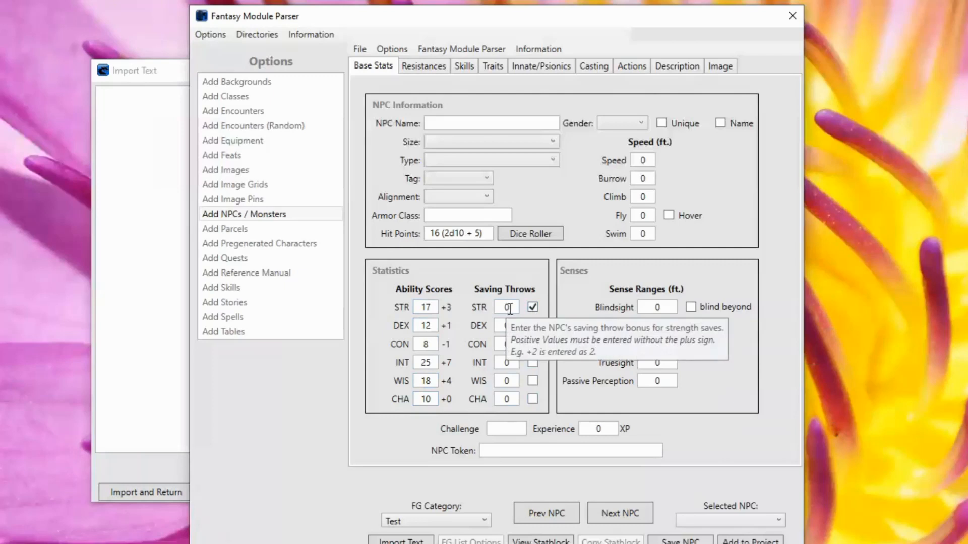
{"action": "left_click", "coordinate": [534, 304]}
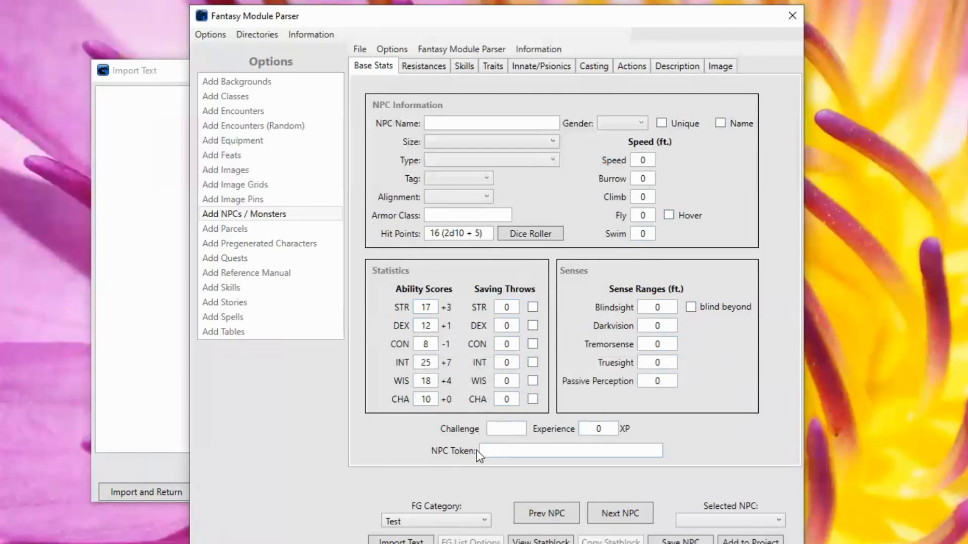
{"action": "left_click", "coordinate": [510, 450]}
{"action": "double_click", "coordinate": [510, 450]}
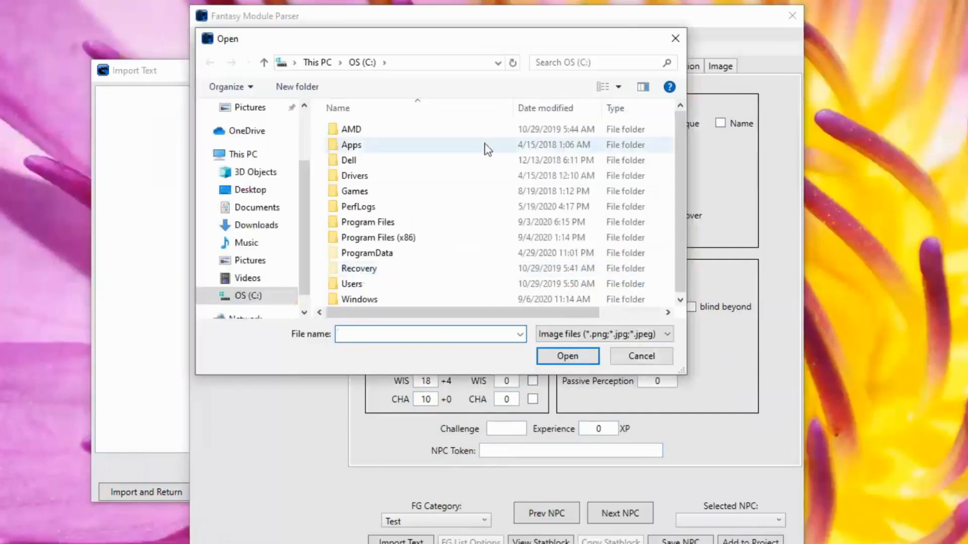
{"action": "left_click", "coordinate": [679, 45]}
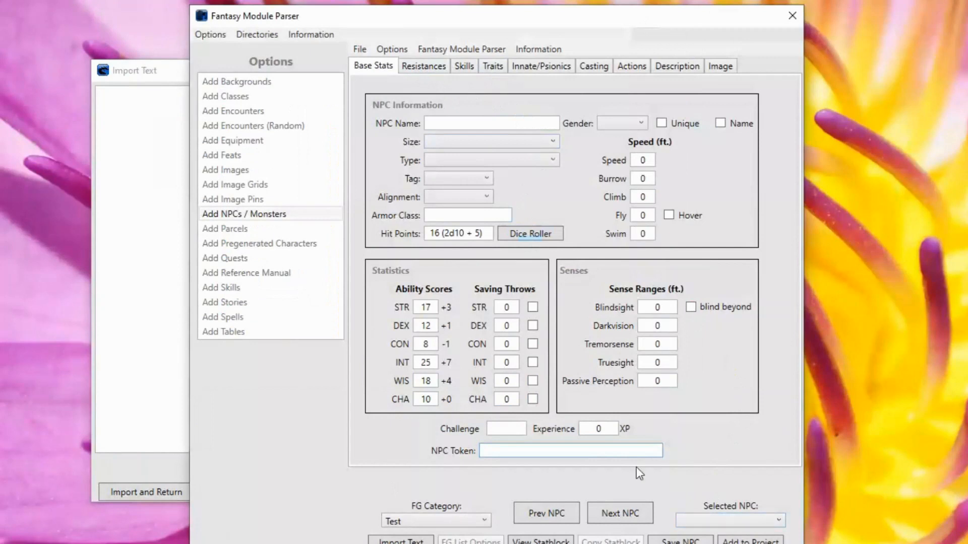
Give the NPC damage resistance to bludgeoning, piercing and slashing, with the special weapon option "Resistant to nonmagical weapons that aren't silvered"
{"action": "left_click", "coordinate": [424, 66]}
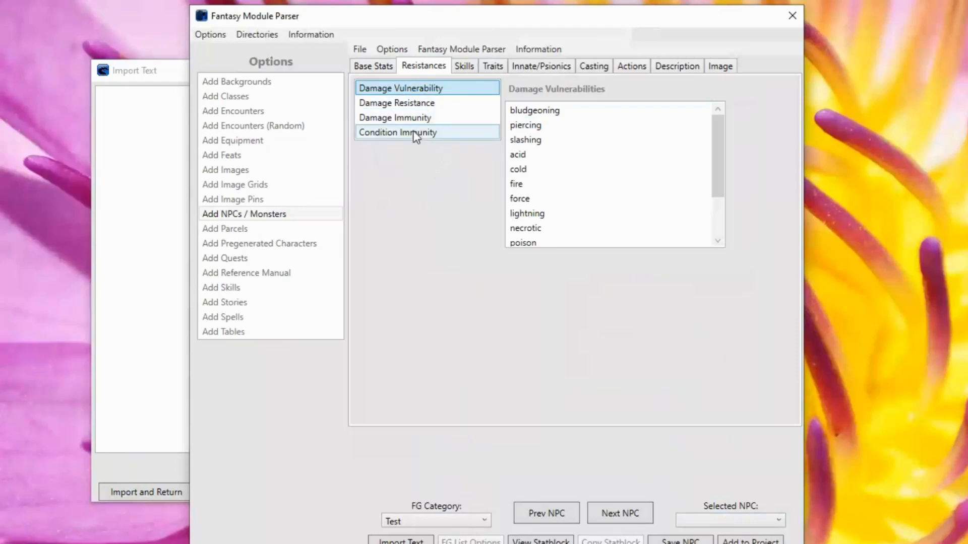
{"action": "left_click", "coordinate": [423, 104]}
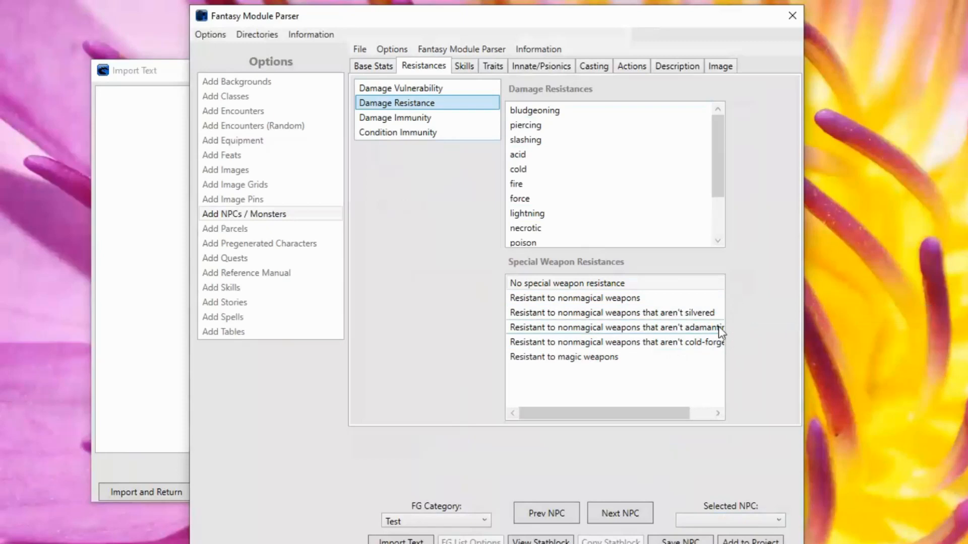
{"action": "left_click", "coordinate": [549, 115]}
{"action": "left_click", "coordinate": [537, 126]}
{"action": "left_click", "coordinate": [527, 154]}
{"action": "left_click", "coordinate": [527, 141]}
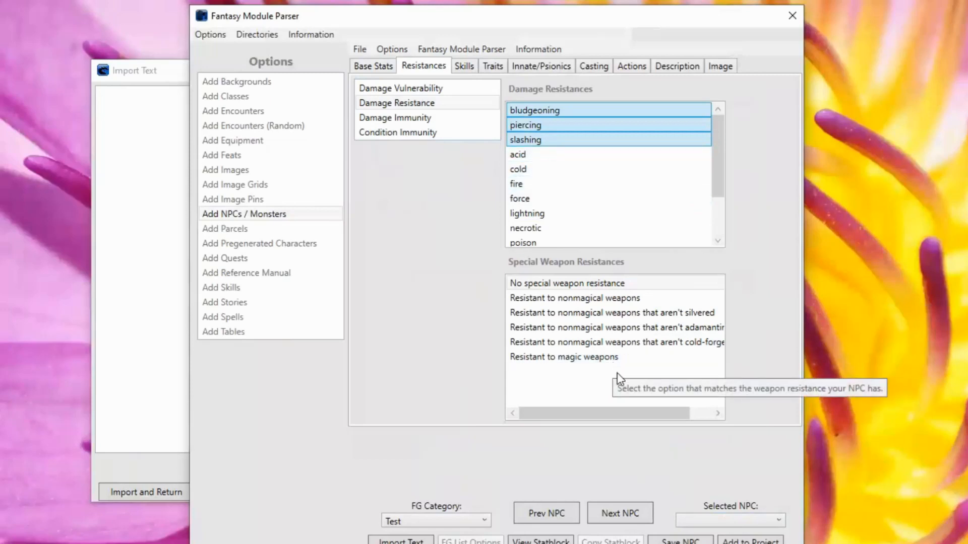
{"action": "left_click", "coordinate": [578, 313]}
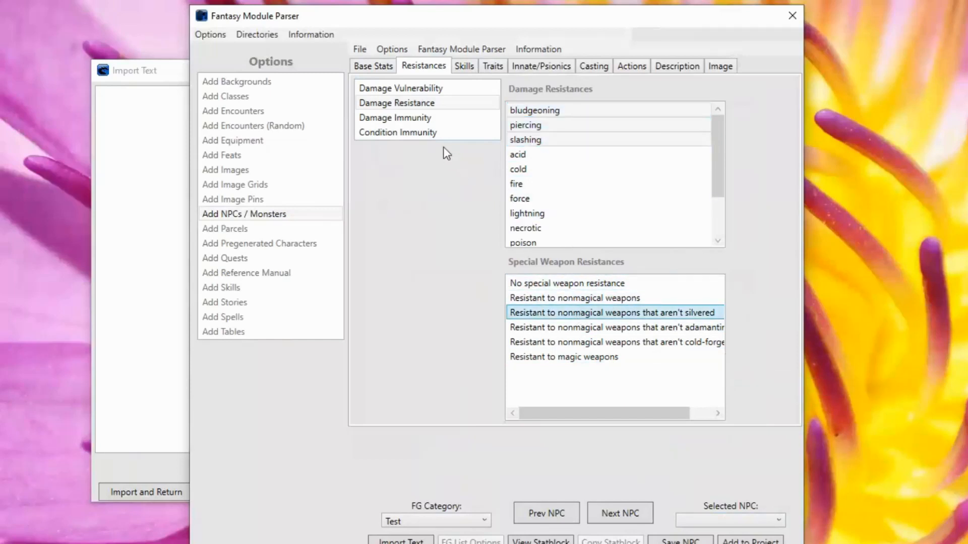
Examine the damage and condition immunity options, the skill bonuses and the standard, exotic and monstrous language lists
{"action": "left_click", "coordinate": [431, 119]}
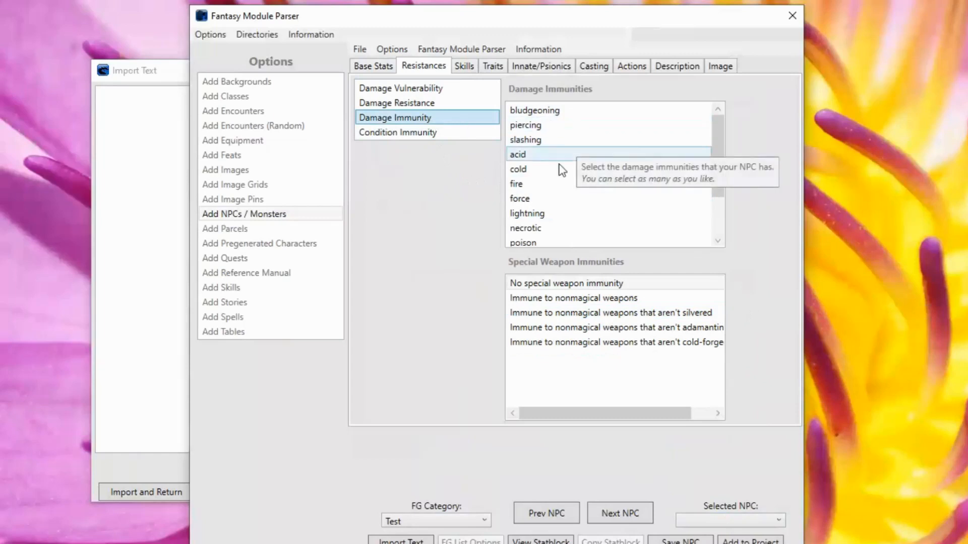
{"action": "left_click", "coordinate": [391, 131]}
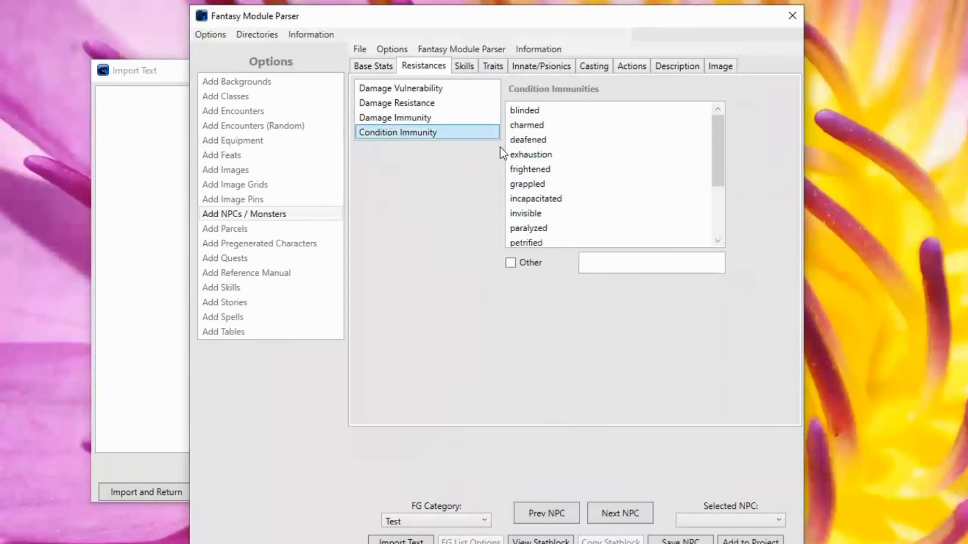
{"action": "scroll", "coordinate": [549, 161], "scroll_direction": "down", "scroll_amount": 2}
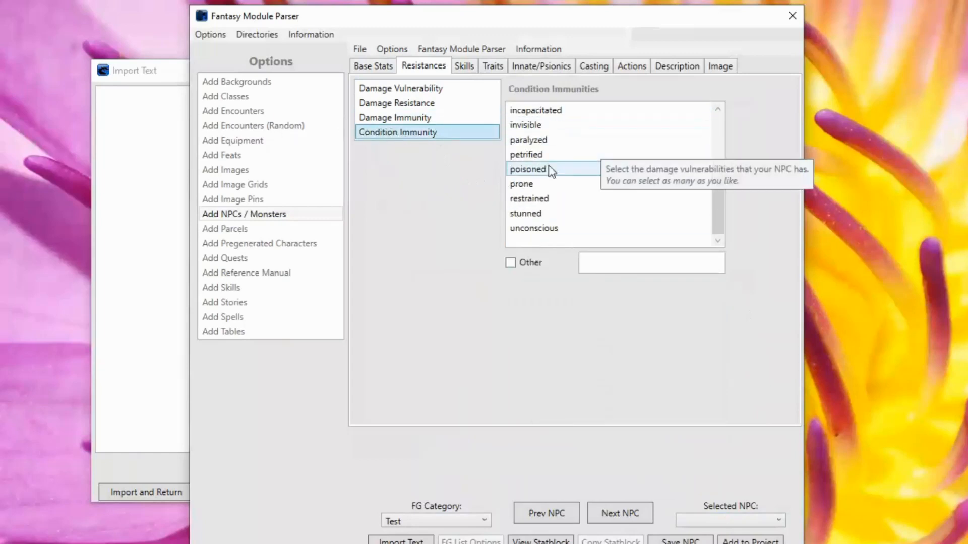
{"action": "scroll", "coordinate": [552, 206], "scroll_direction": "up", "scroll_amount": 2}
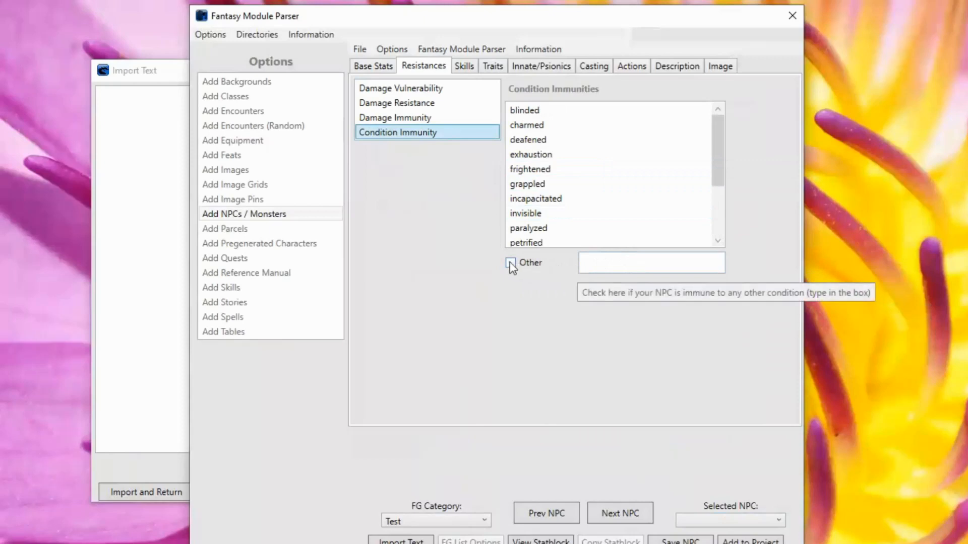
{"action": "left_click", "coordinate": [463, 67]}
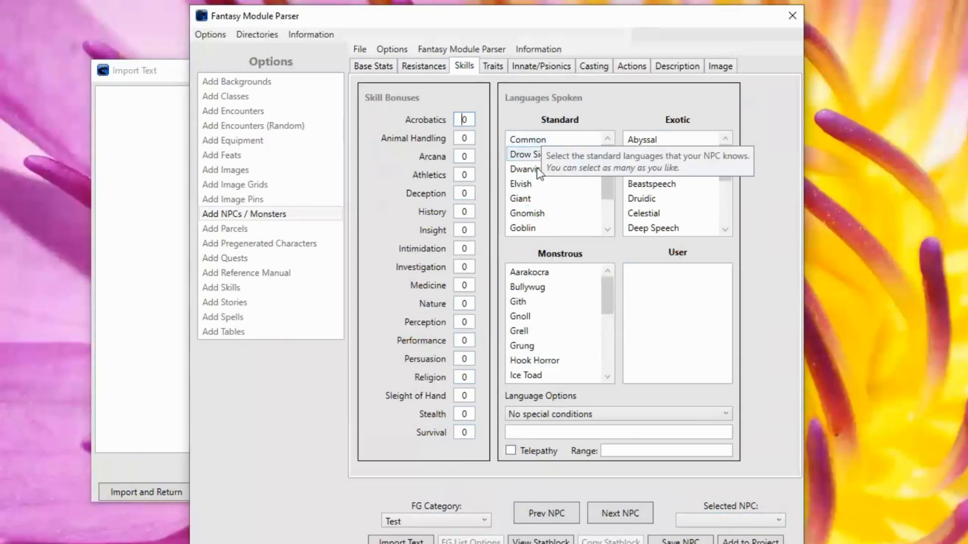
{"action": "left_click_drag", "start_coordinate": [723, 170], "coordinate": [721, 145]}
{"action": "mouse_move", "coordinate": [606, 171]}
{"action": "left_mouse_down"}
{"action": "mouse_move", "coordinate": [611, 208]}
{"action": "mouse_move", "coordinate": [603, 164]}
{"action": "left_mouse_up"}
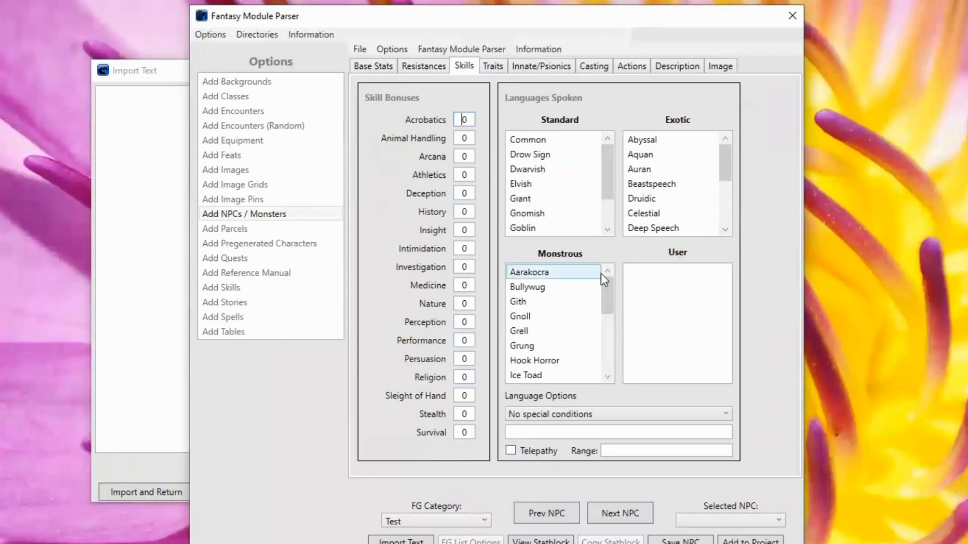
{"action": "mouse_move", "coordinate": [607, 290]}
{"action": "left_mouse_down"}
{"action": "mouse_move", "coordinate": [611, 360]}
{"action": "mouse_move", "coordinate": [608, 289]}
{"action": "left_mouse_up"}
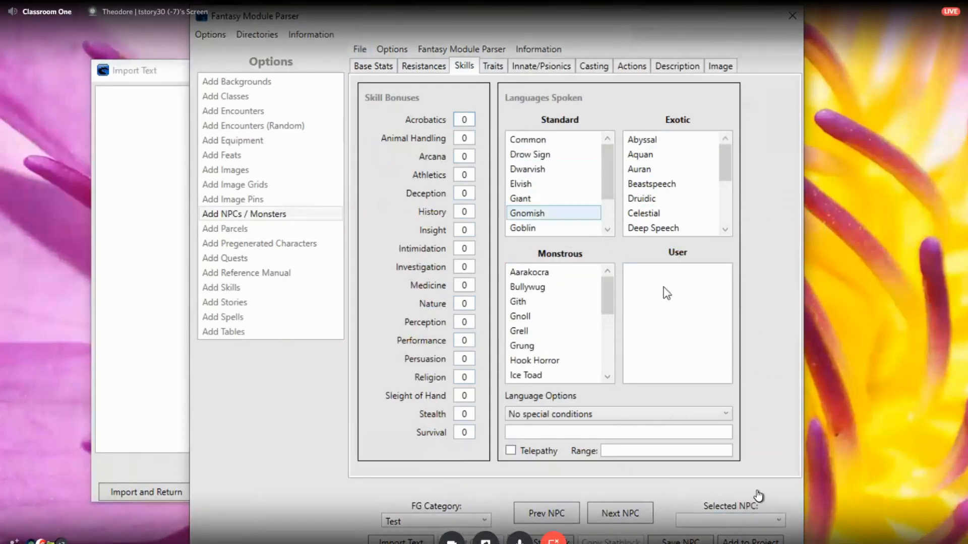
Add English as a user-created language in the language management settings and close them
{"action": "left_click", "coordinate": [360, 49]}
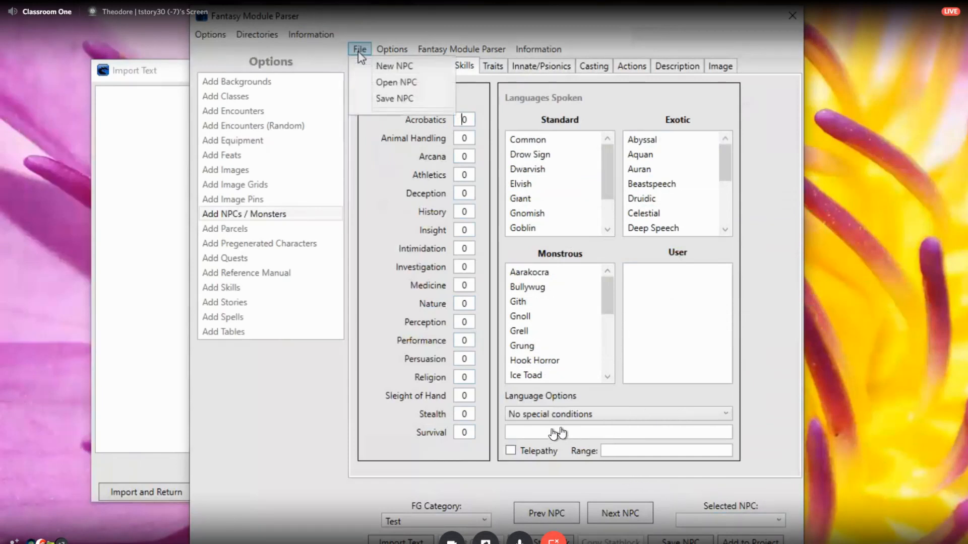
{"action": "mouse_move", "coordinate": [389, 53]}
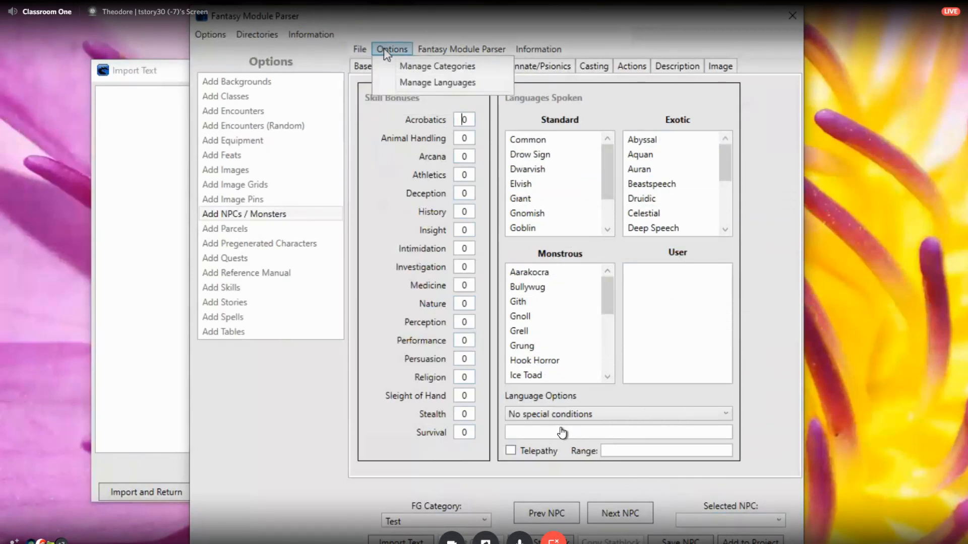
{"action": "left_click", "coordinate": [413, 82]}
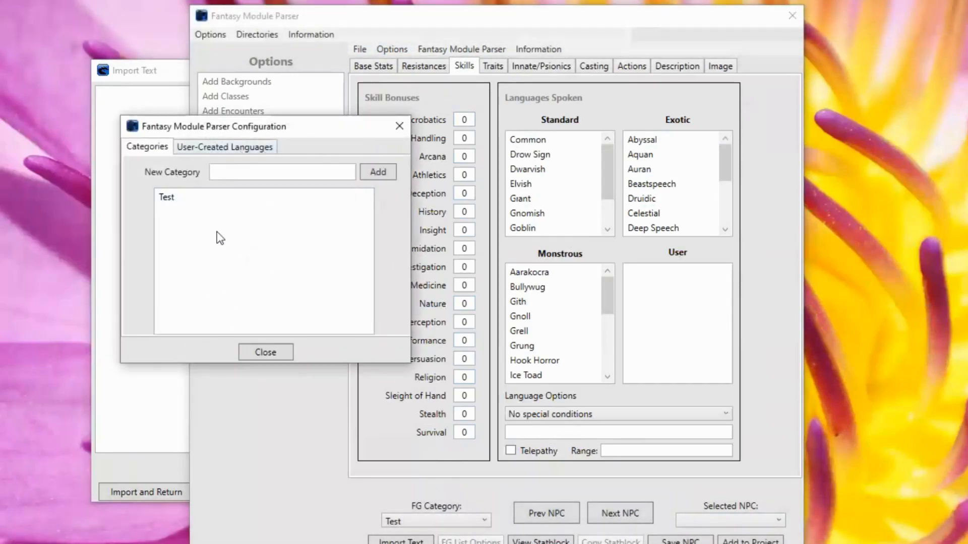
{"action": "left_click", "coordinate": [219, 149]}
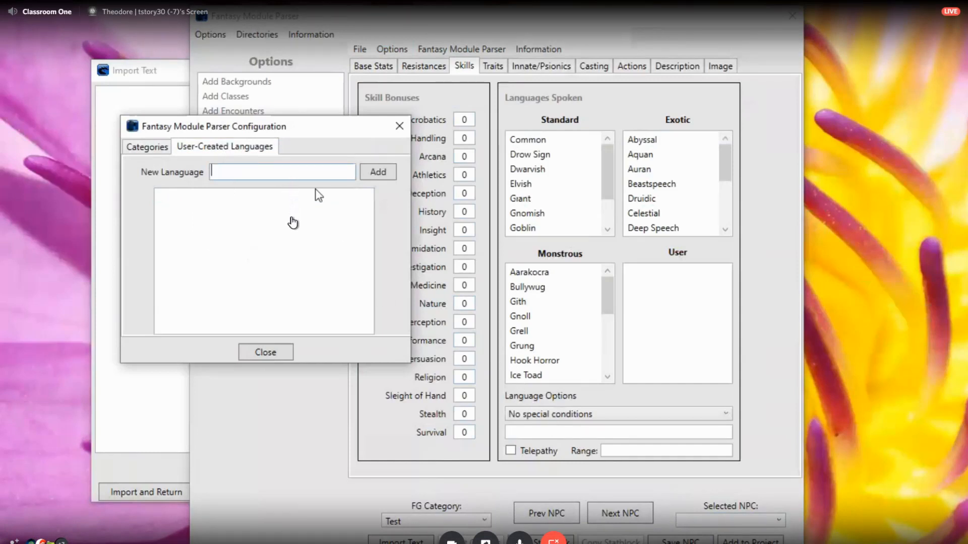
{"action": "type", "text": "English"}
{"action": "left_click", "coordinate": [378, 172]}
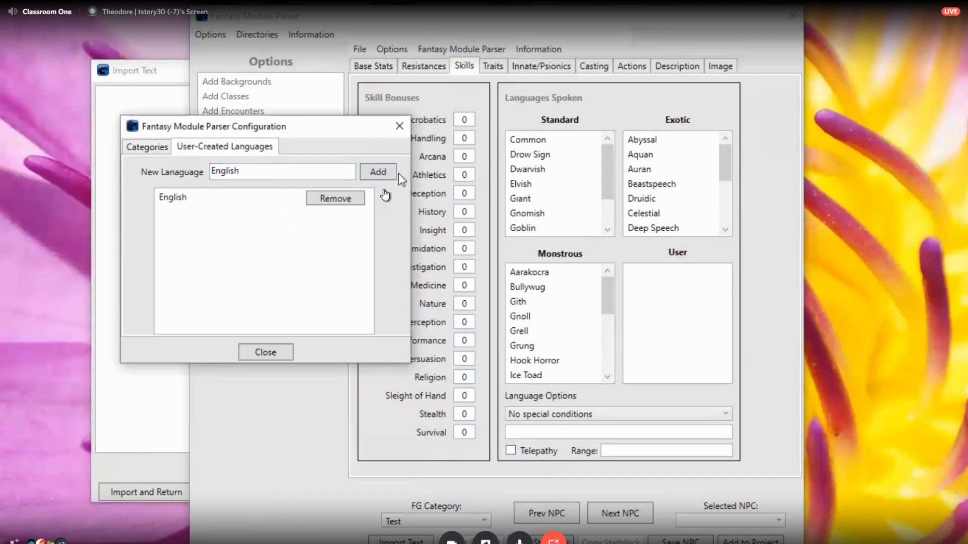
{"action": "left_click", "coordinate": [258, 351]}
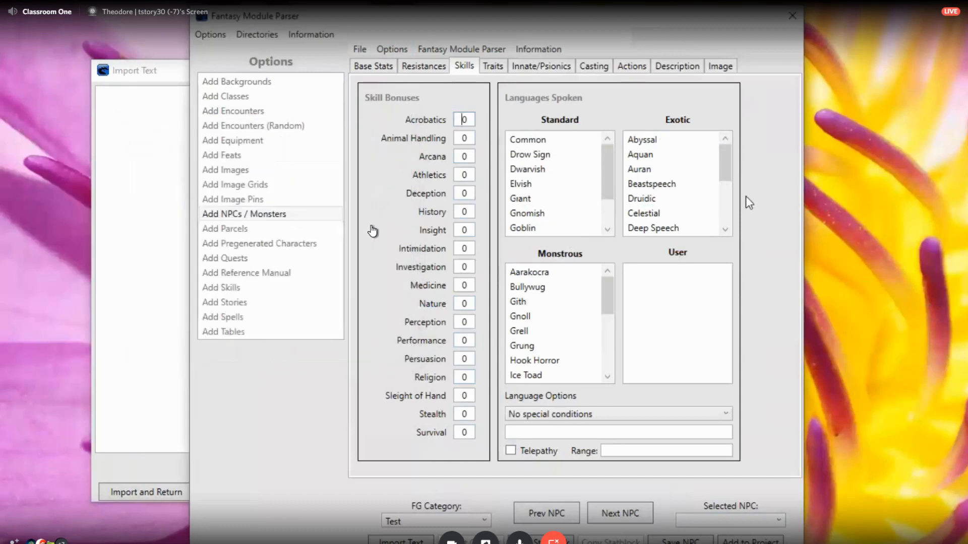
Start a new blank NPC and check its user language list and base stats
{"action": "mouse_move", "coordinate": [677, 279]}
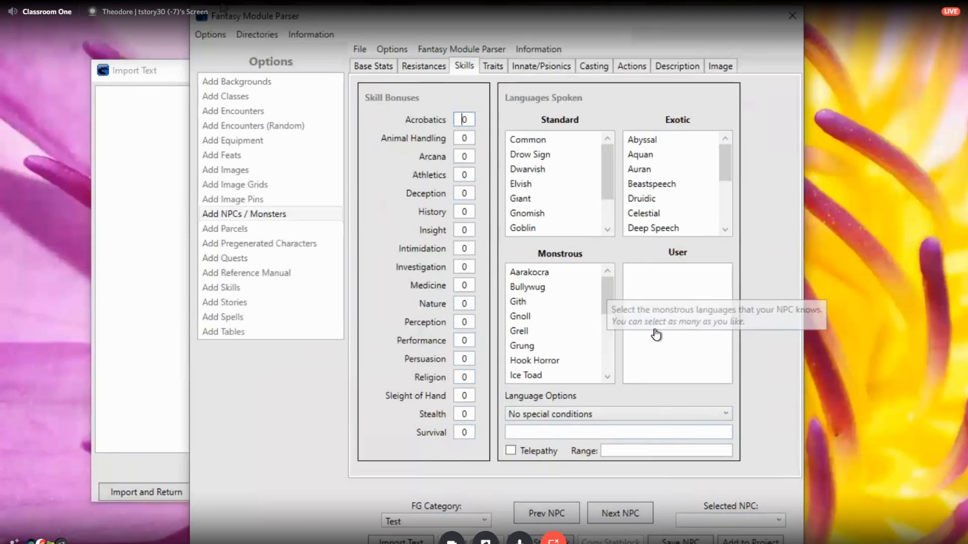
{"action": "left_click", "coordinate": [360, 49]}
{"action": "left_click", "coordinate": [380, 67]}
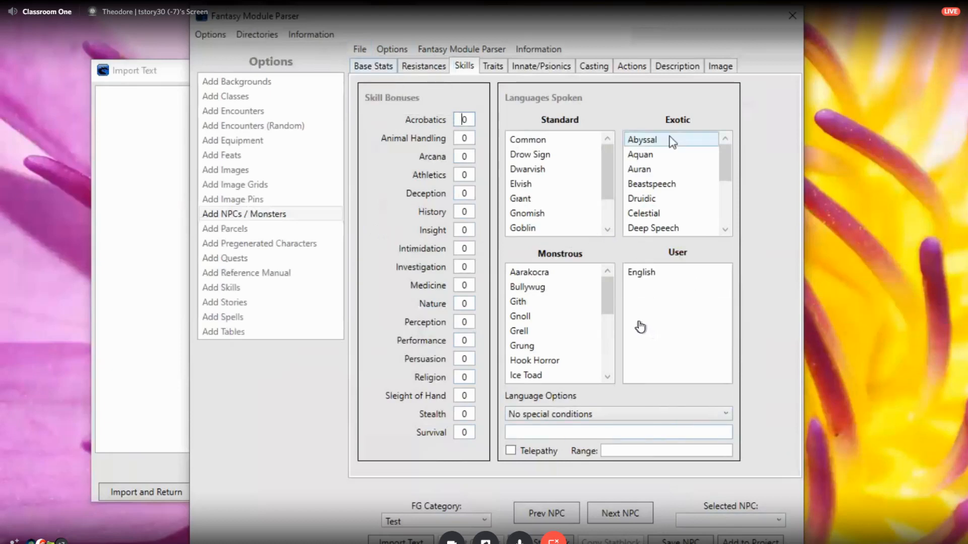
{"action": "left_click", "coordinate": [647, 275]}
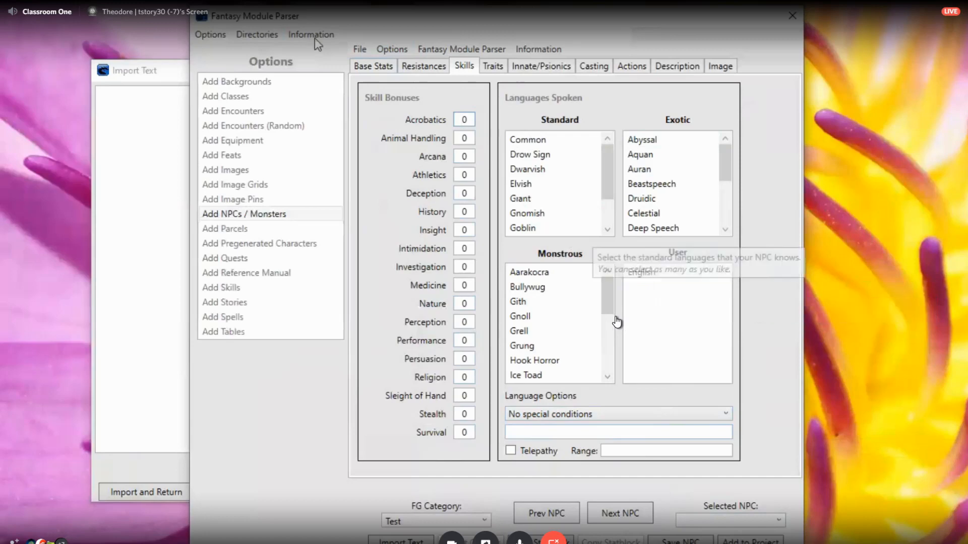
{"action": "left_click", "coordinate": [359, 50]}
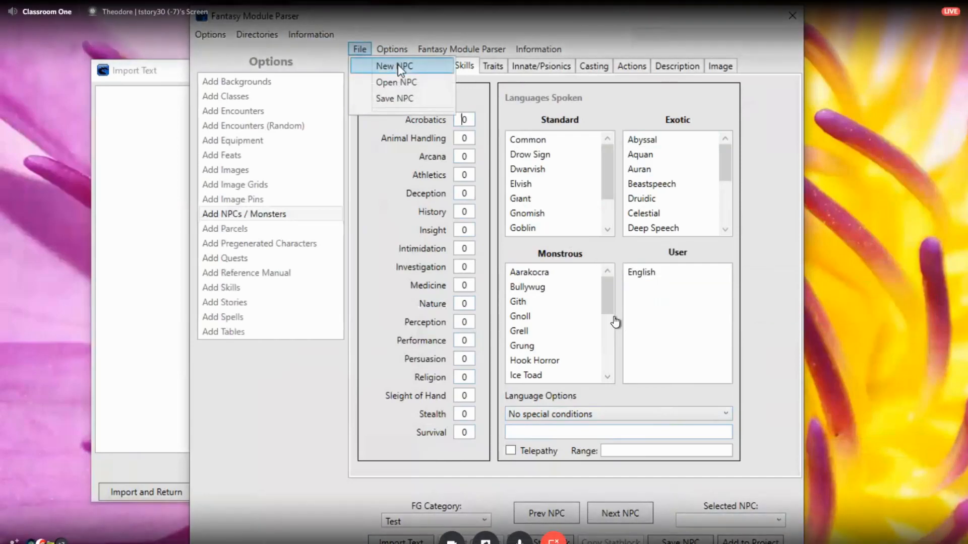
{"action": "left_click", "coordinate": [485, 19]}
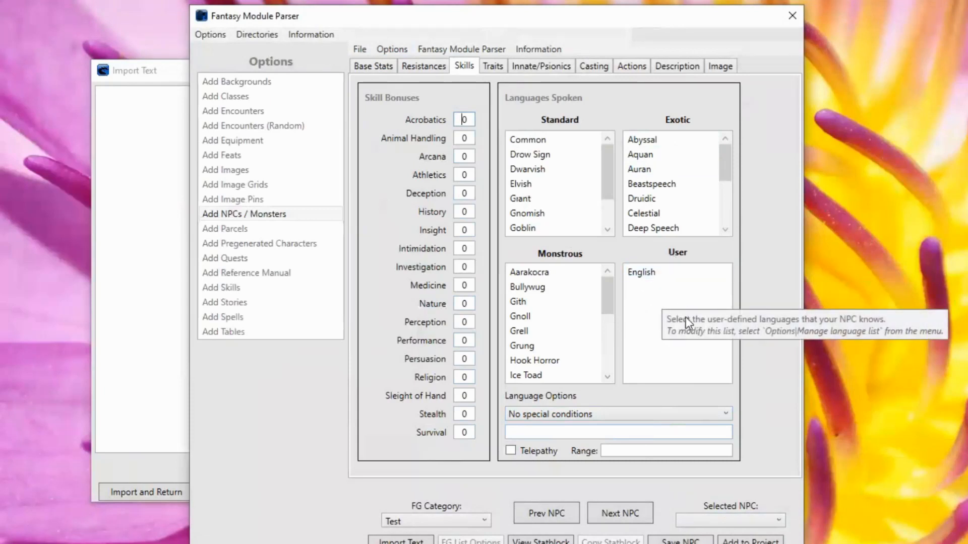
{"action": "left_click", "coordinate": [381, 62]}
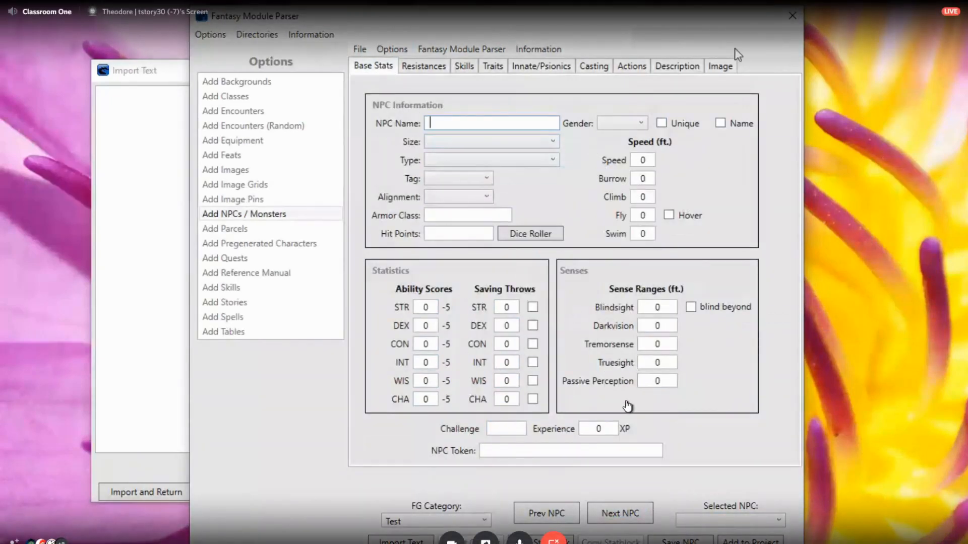
Add a trait named Amphibious to the NPC with the description "This creature can breathe underwater."
{"action": "left_click", "coordinate": [498, 67]}
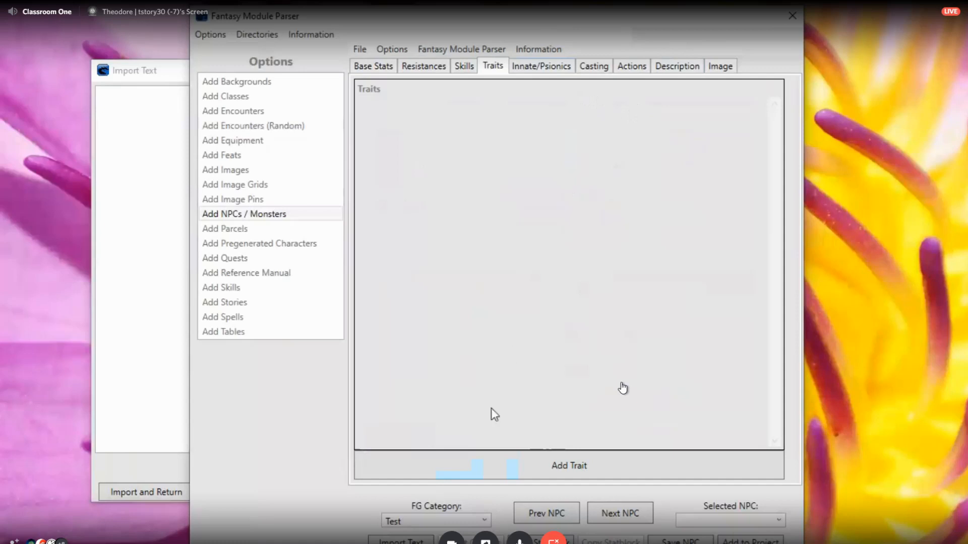
{"action": "left_click", "coordinate": [617, 474]}
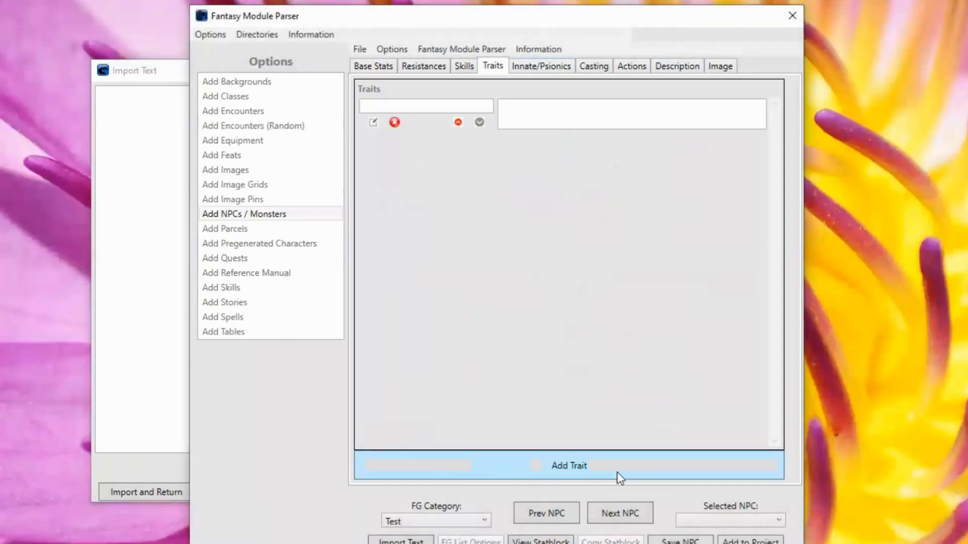
{"action": "left_click", "coordinate": [574, 122]}
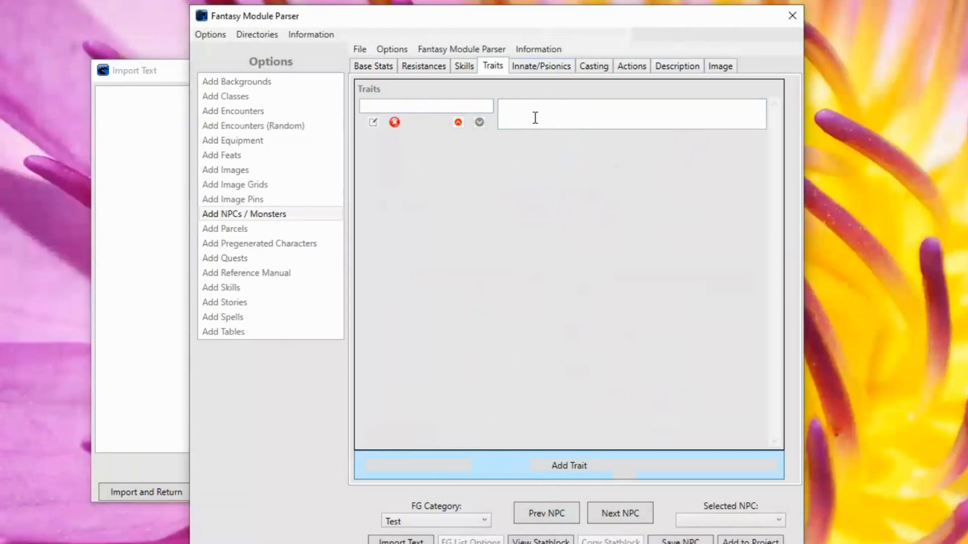
{"action": "left_click", "coordinate": [464, 108]}
{"action": "type", "text": "Amphibio"}
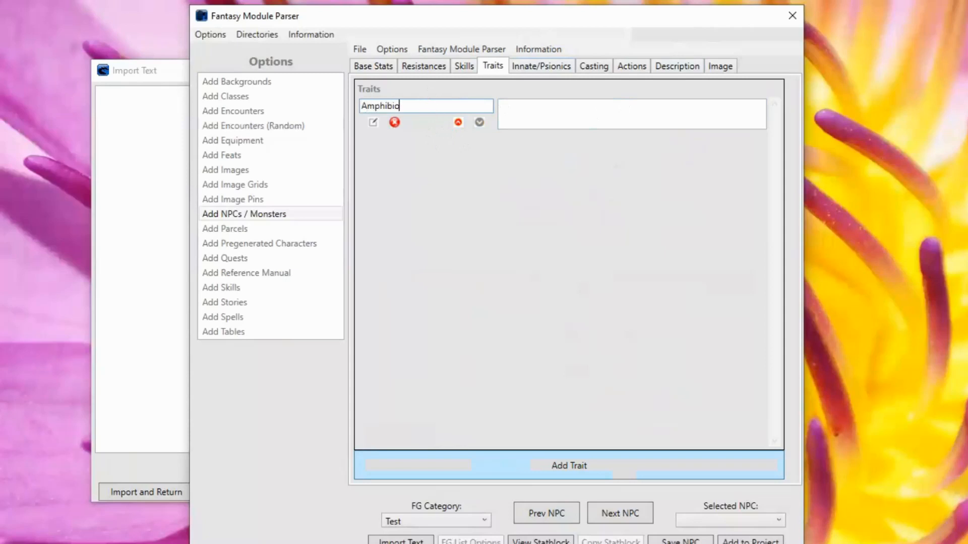
{"action": "type", "text": "us"}
{"action": "left_click", "coordinate": [587, 111]}
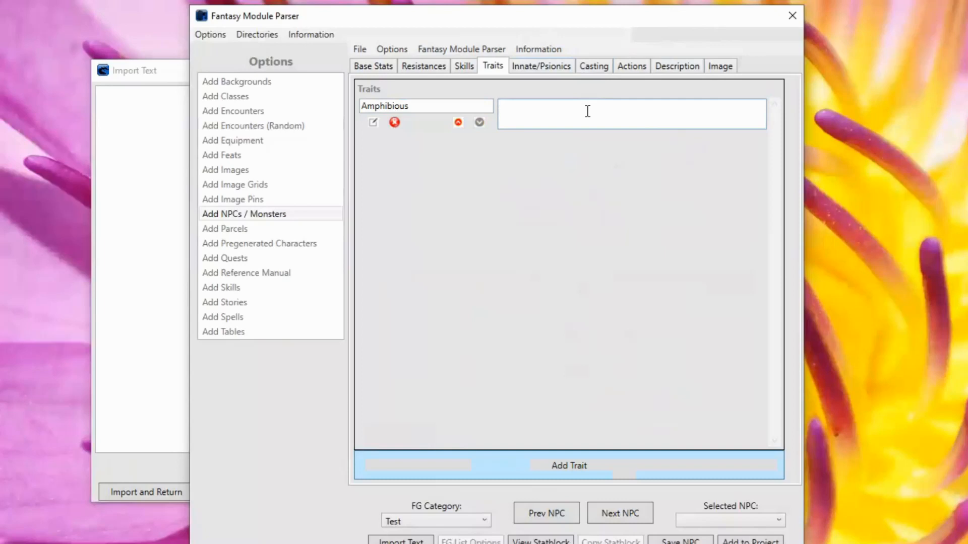
{"action": "type", "text": "This creature can breathe under"}
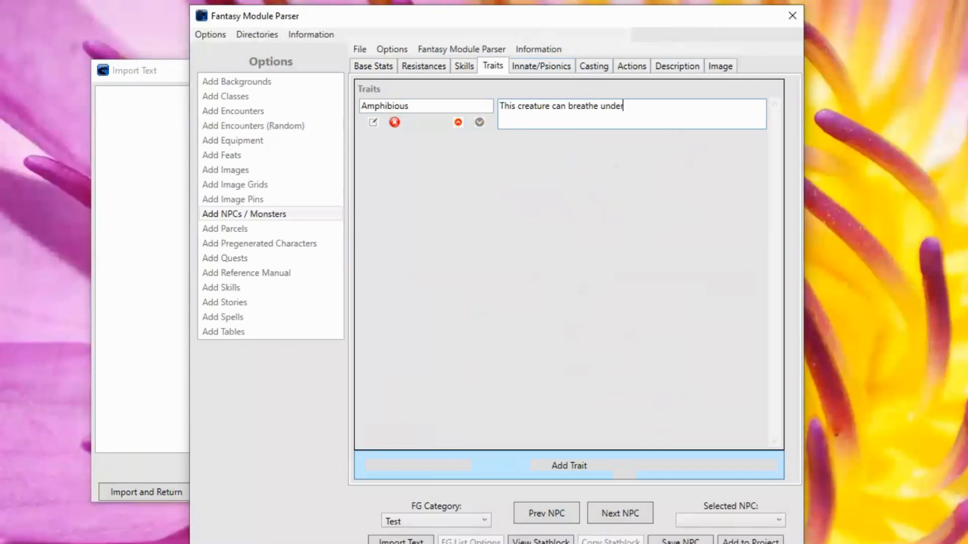
{"action": "type", "text": "water."}
Add a second trait named "Random Trait" with the description "Random Description"
{"action": "left_click", "coordinate": [563, 461]}
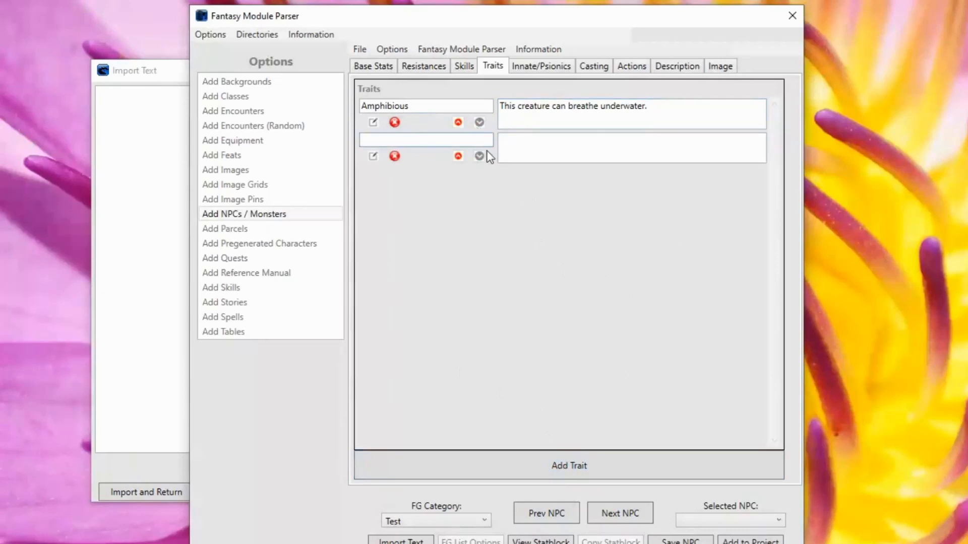
{"action": "type", "text": "Bli"}
{"action": "key", "text": "BackSpace"}
{"action": "key", "text": "BackSpace"}
{"action": "type", "text": "Random Trait"}
{"action": "key", "text": "Tab"}
{"action": "left_click", "coordinate": [502, 148]}
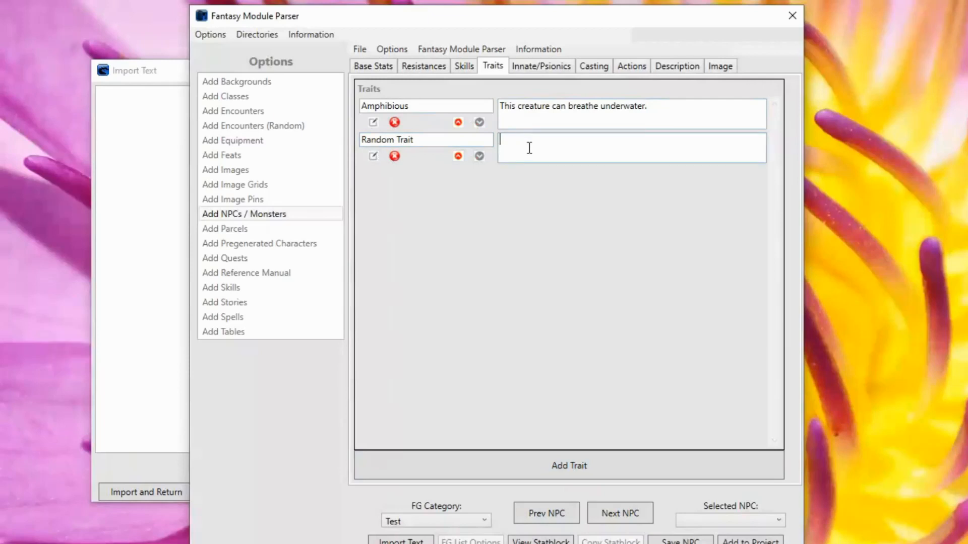
{"action": "type", "text": "Random Description"}
Move Random Trait above Amphibious and back below it in the trait order
{"action": "left_click", "coordinate": [458, 156]}
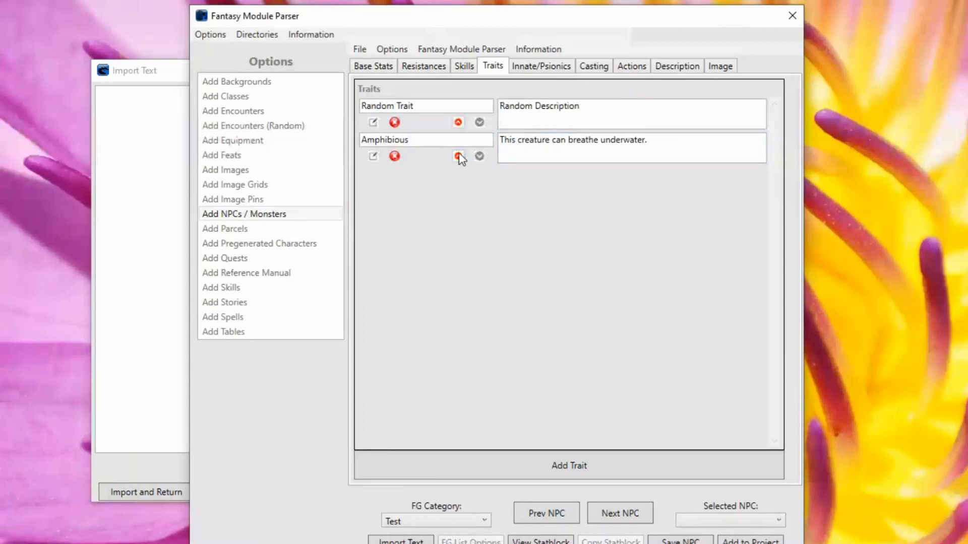
{"action": "left_click", "coordinate": [483, 122]}
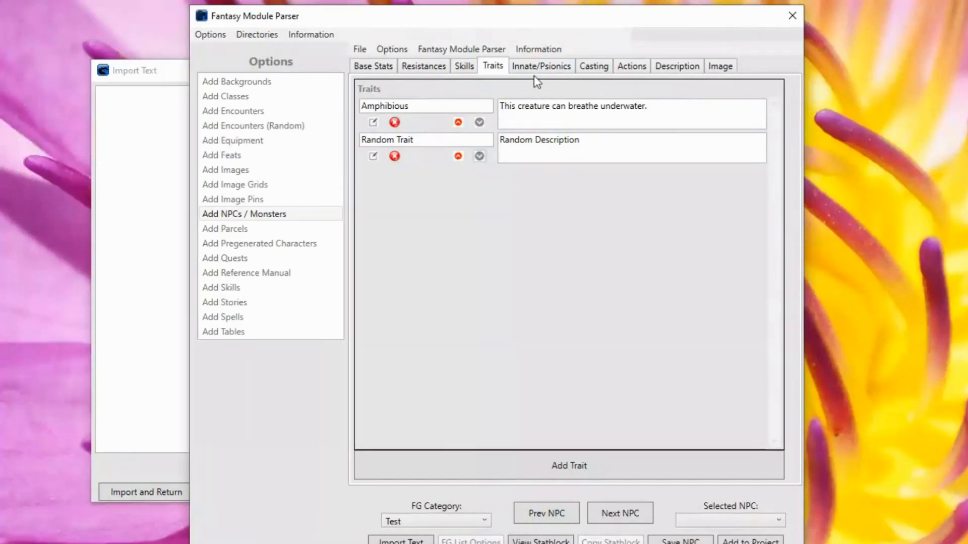
Include the Innate Spellcasting section for the NPC and set its spell save DC to 14
{"action": "left_click", "coordinate": [534, 62]}
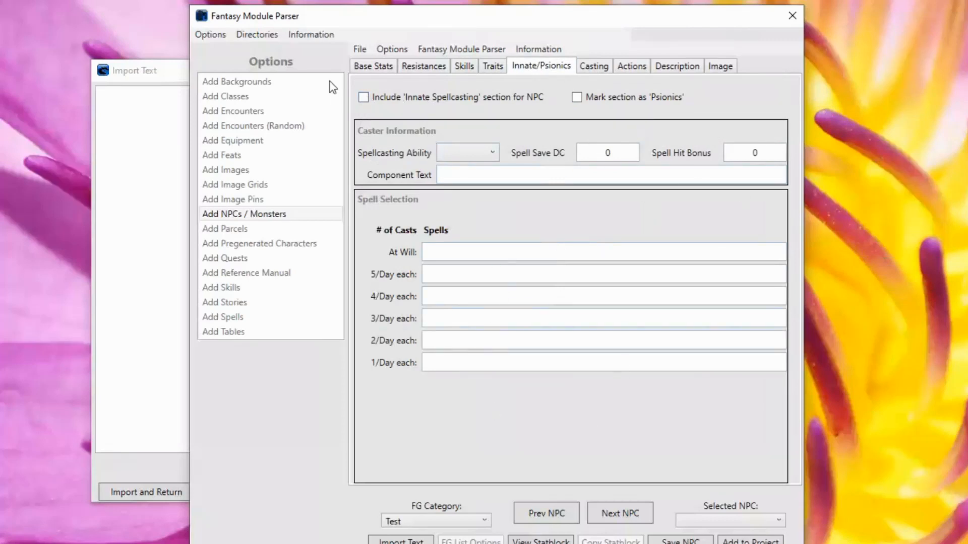
{"action": "left_click", "coordinate": [363, 98]}
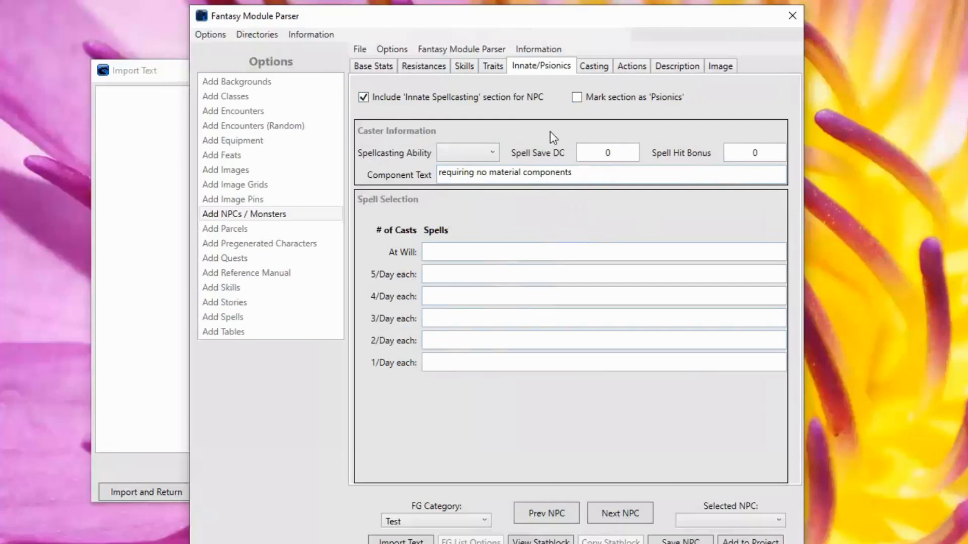
{"action": "left_click", "coordinate": [492, 153]}
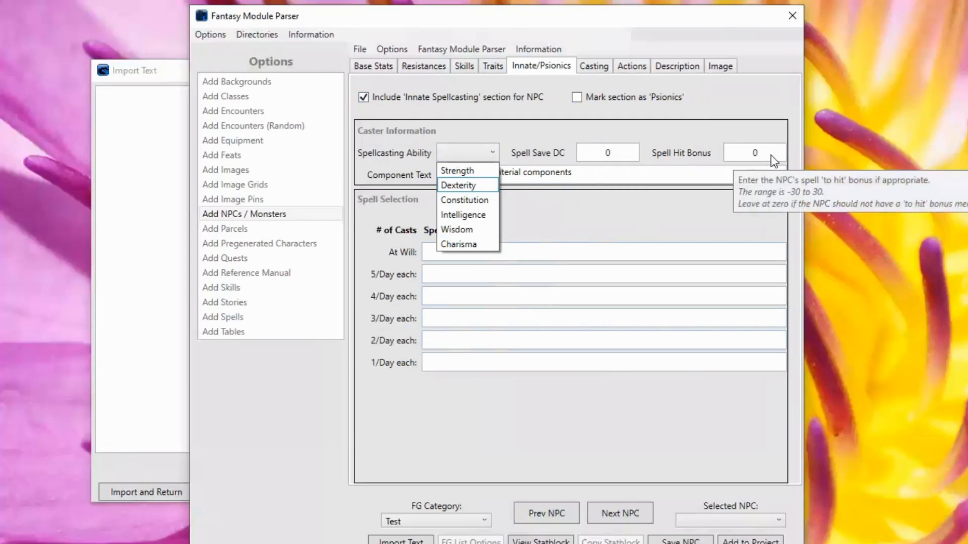
{"action": "left_click", "coordinate": [624, 151]}
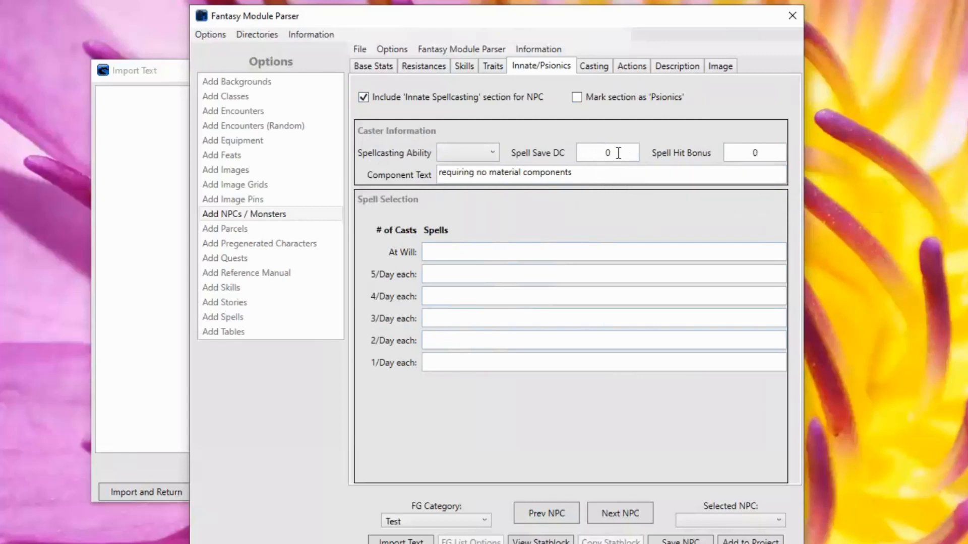
{"action": "left_click", "coordinate": [618, 153]}
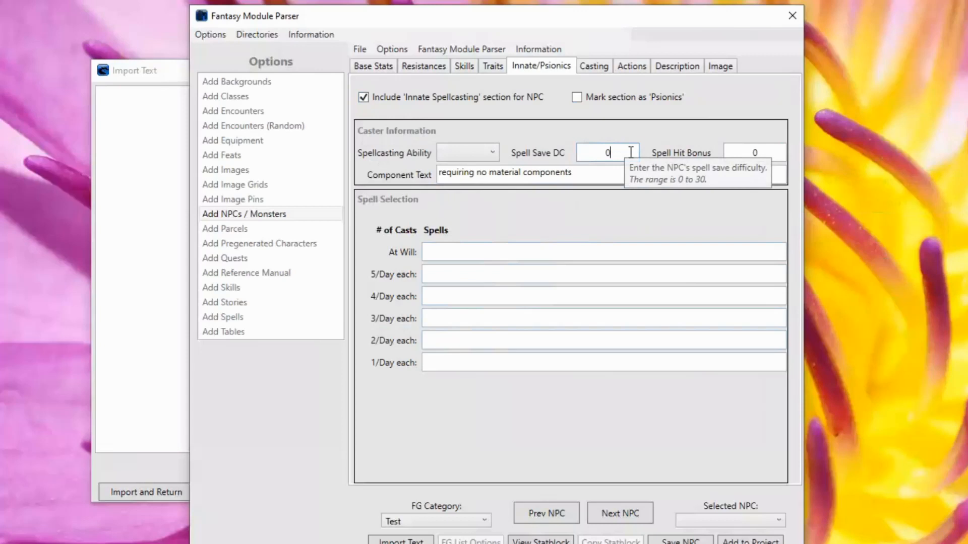
{"action": "key", "text": "BackSpace"}
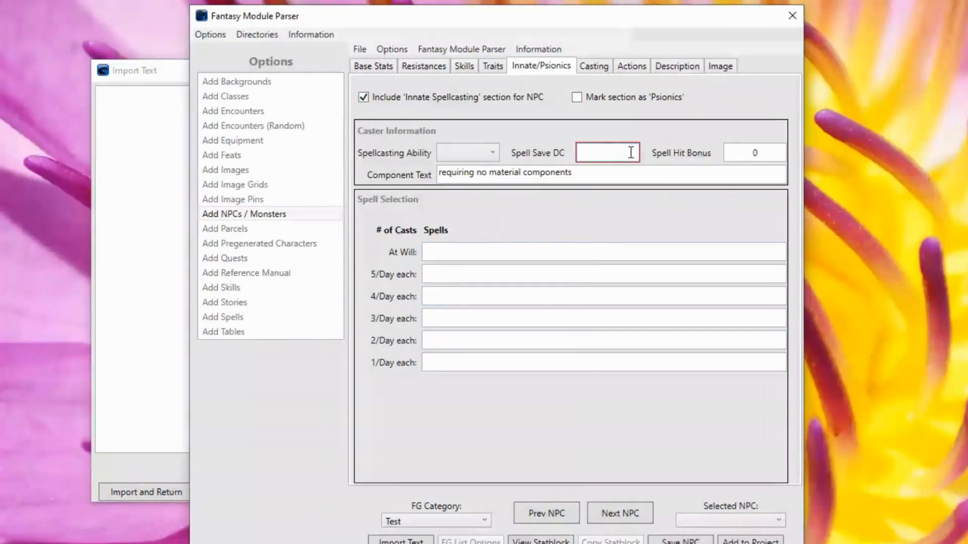
{"action": "type", "text": "14"}
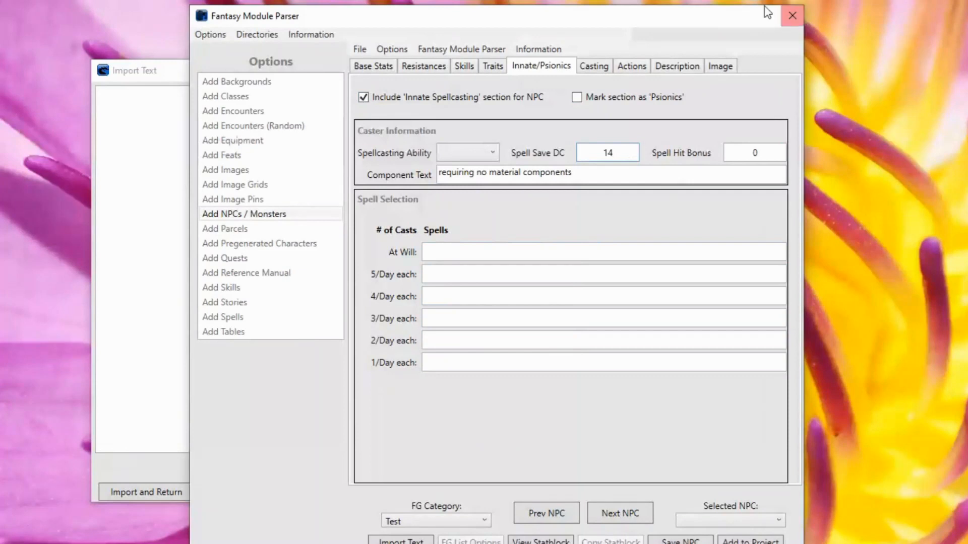
List "light, cure wounds" as the NPC's at-will innate spells
{"action": "left_click", "coordinate": [432, 251]}
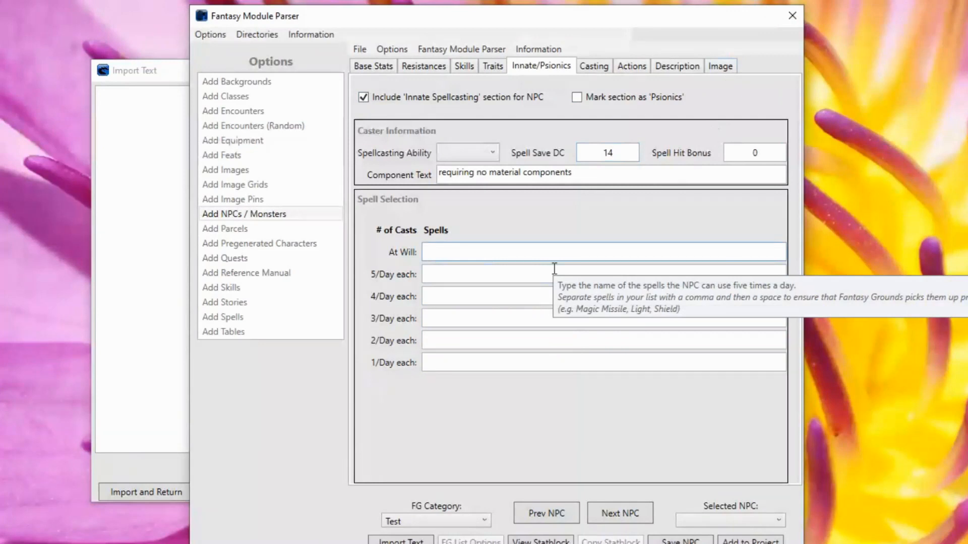
{"action": "type", "text": "light,"}
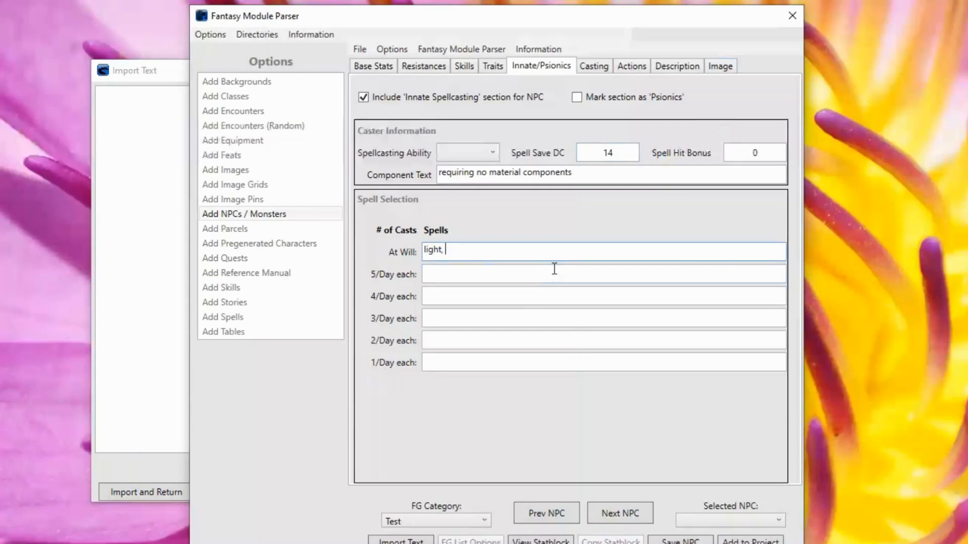
{"action": "type", "text": " cure wounds"}
{"action": "mouse_move", "coordinate": [472, 258]}
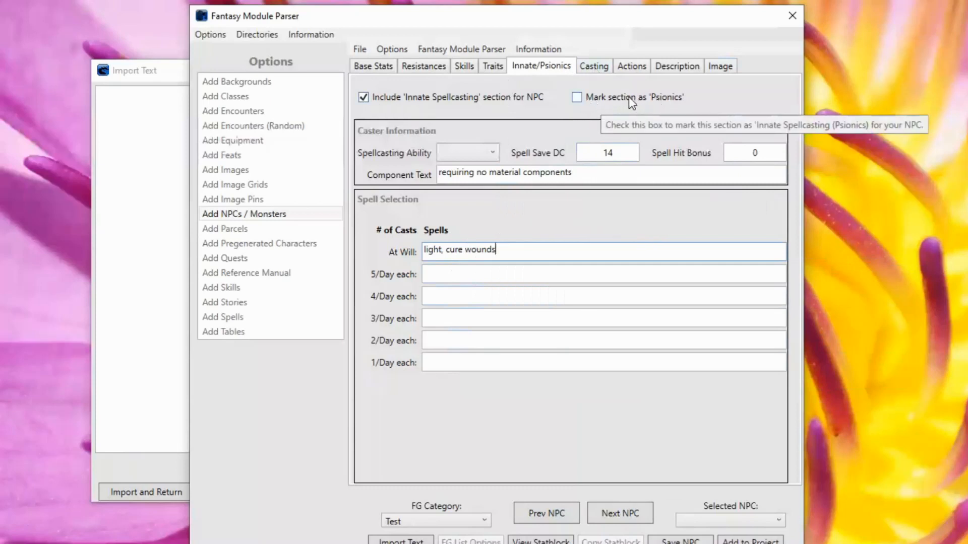
{"action": "left_click", "coordinate": [577, 99]}
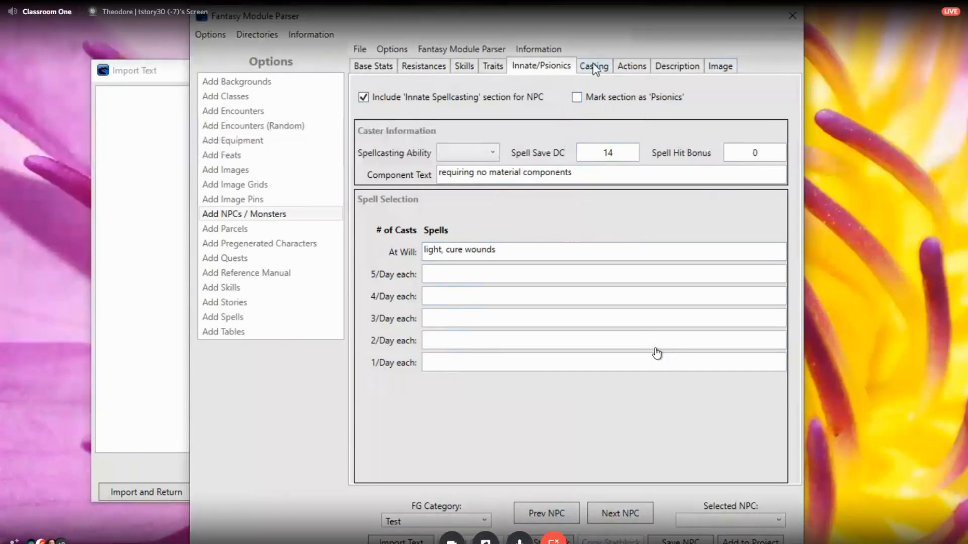
Include the regular Spellcasting section for the NPC with caster level 9th and Wisdom as the spellcasting ability
{"action": "left_click", "coordinate": [595, 66]}
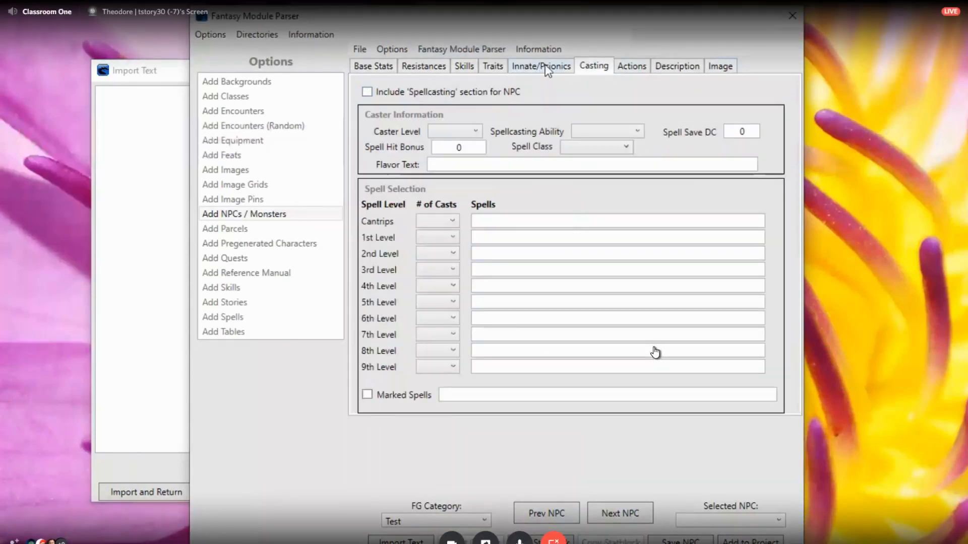
{"action": "left_click", "coordinate": [527, 68]}
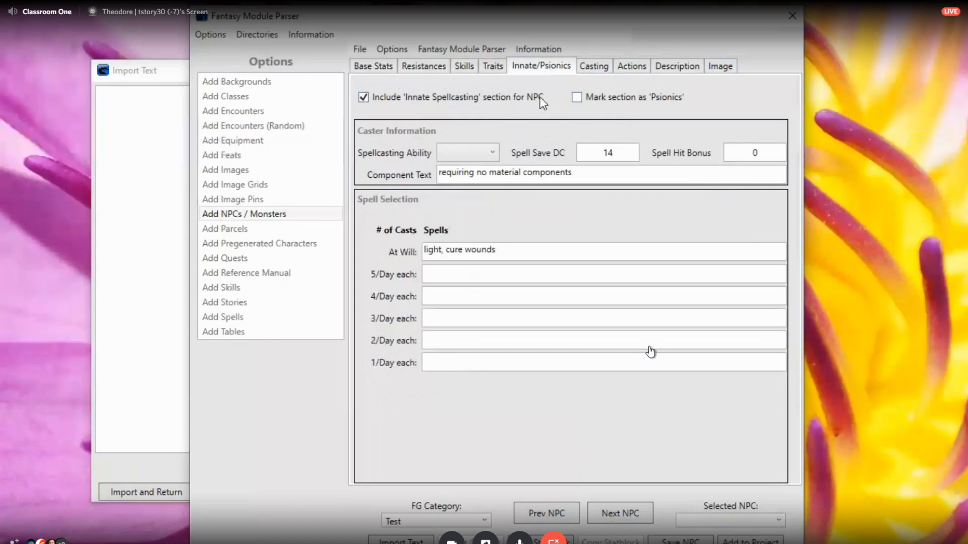
{"action": "left_click", "coordinate": [603, 70]}
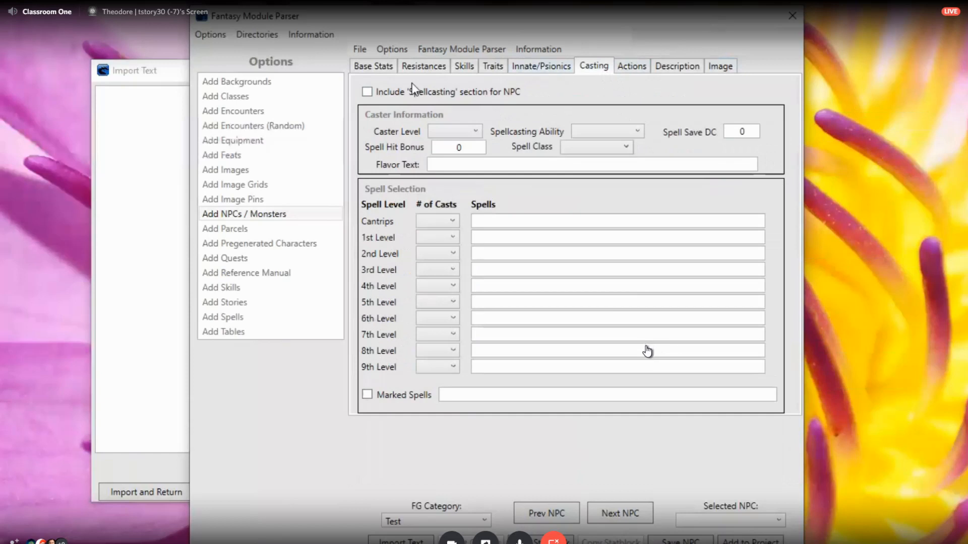
{"action": "left_click", "coordinate": [367, 93]}
{"action": "left_click", "coordinate": [479, 131]}
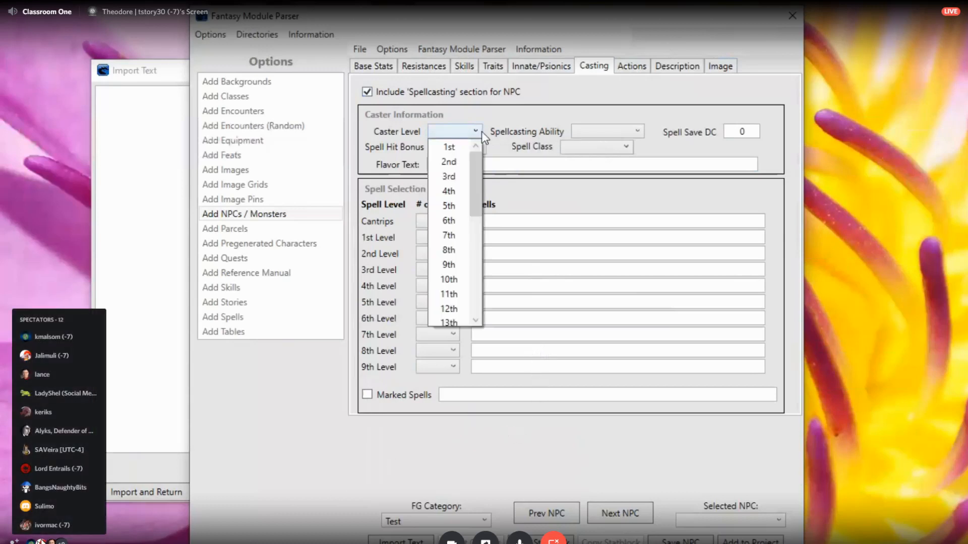
{"action": "left_click", "coordinate": [449, 264]}
{"action": "mouse_move", "coordinate": [61, 541]}
{"action": "left_click", "coordinate": [607, 131]}
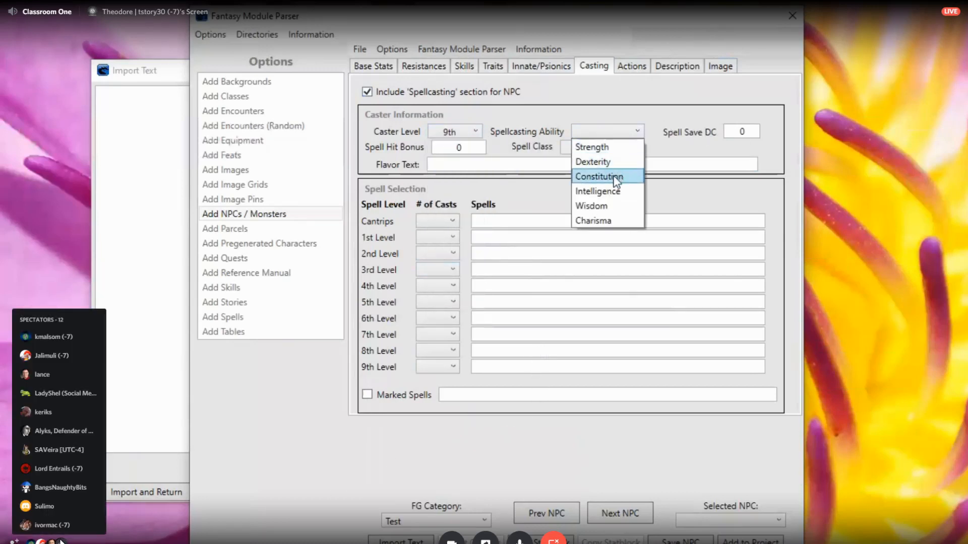
{"action": "left_click", "coordinate": [589, 207]}
Set the regular spellcasting save DC to 14, the spell hit bonus to 2 and the spell class to Cleric
{"action": "double_click", "coordinate": [741, 132]}
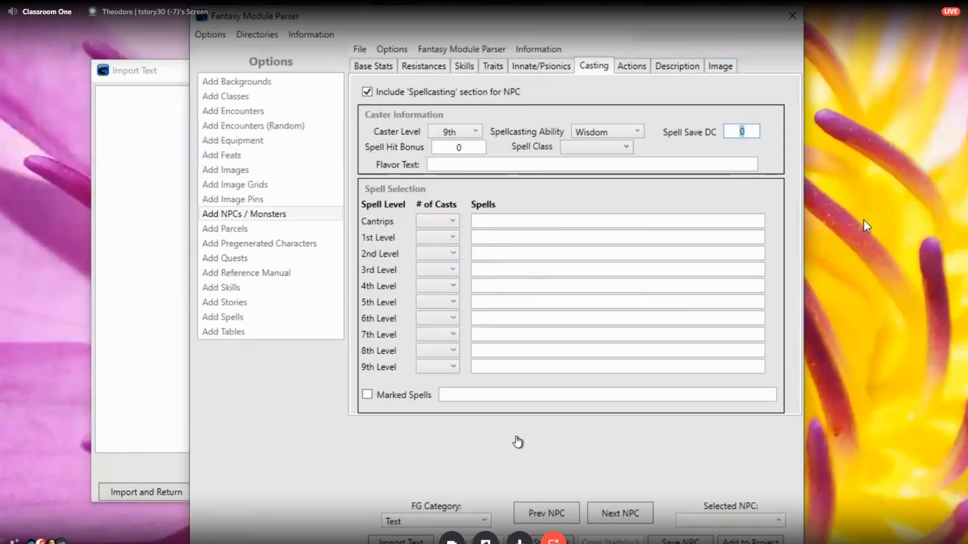
{"action": "type", "text": "14"}
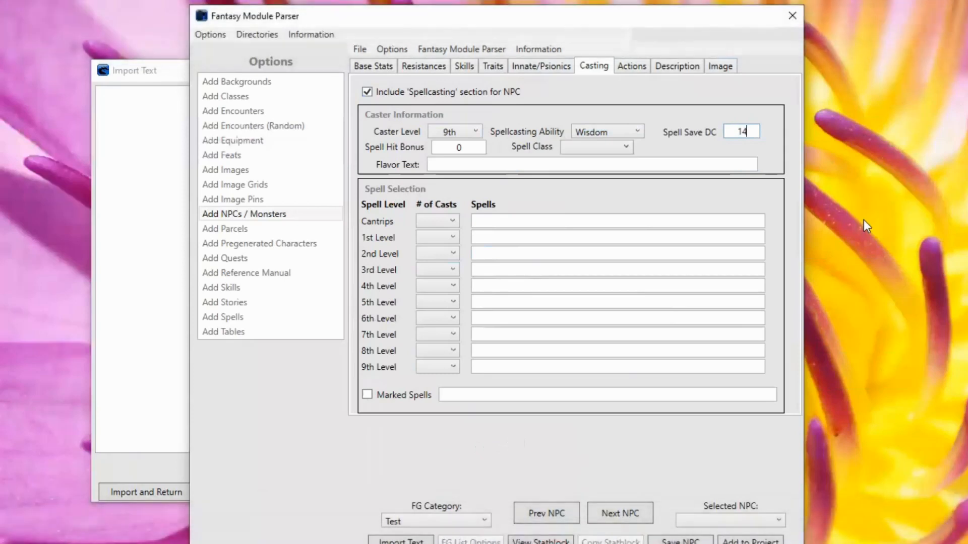
{"action": "double_click", "coordinate": [472, 148]}
{"action": "type", "text": "2"}
{"action": "type", "text": "-"}
{"action": "key", "text": "BackSpace"}
{"action": "left_click", "coordinate": [618, 148]}
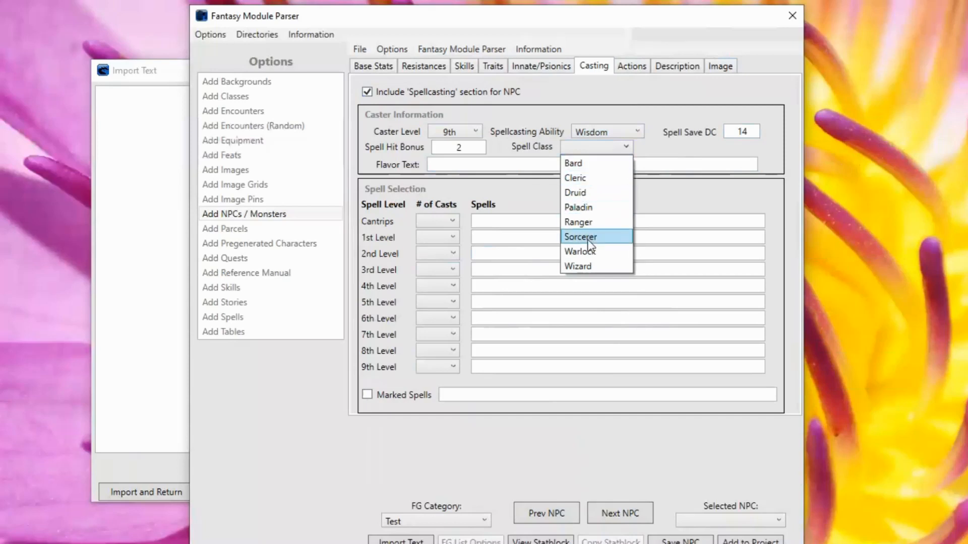
{"action": "left_click", "coordinate": [577, 178]}
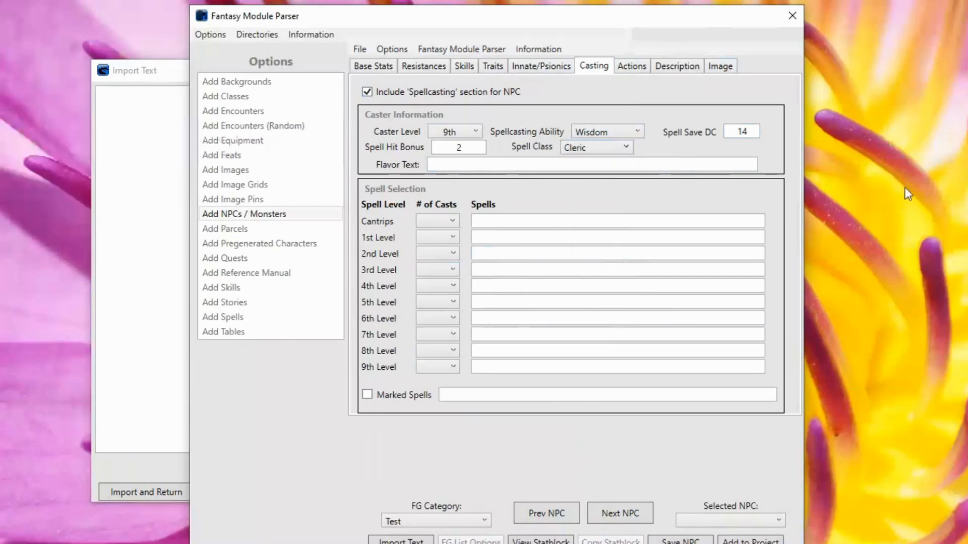
Set the cantrips to At will and list "light, cure wounds" as their spells
{"action": "left_click", "coordinate": [453, 222]}
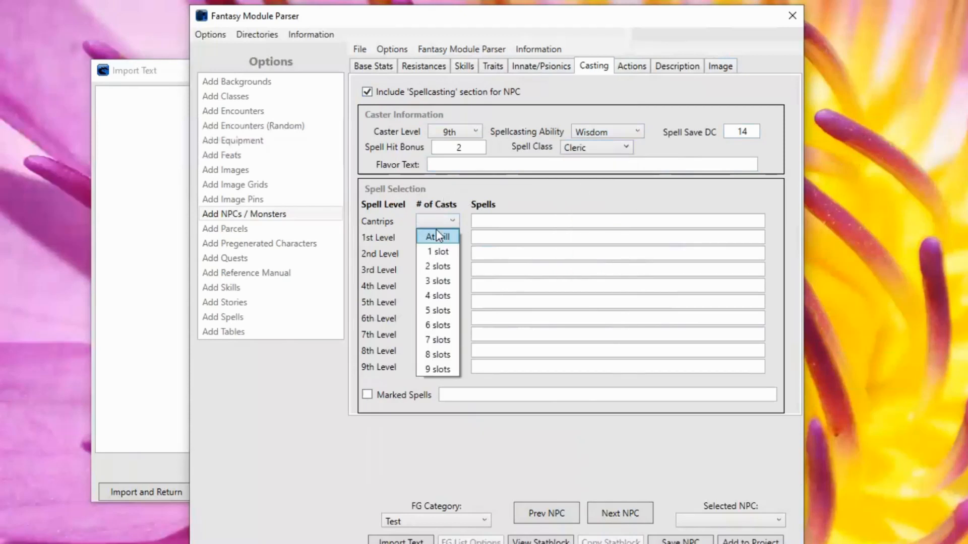
{"action": "left_click", "coordinate": [438, 237]}
{"action": "left_click", "coordinate": [499, 223]}
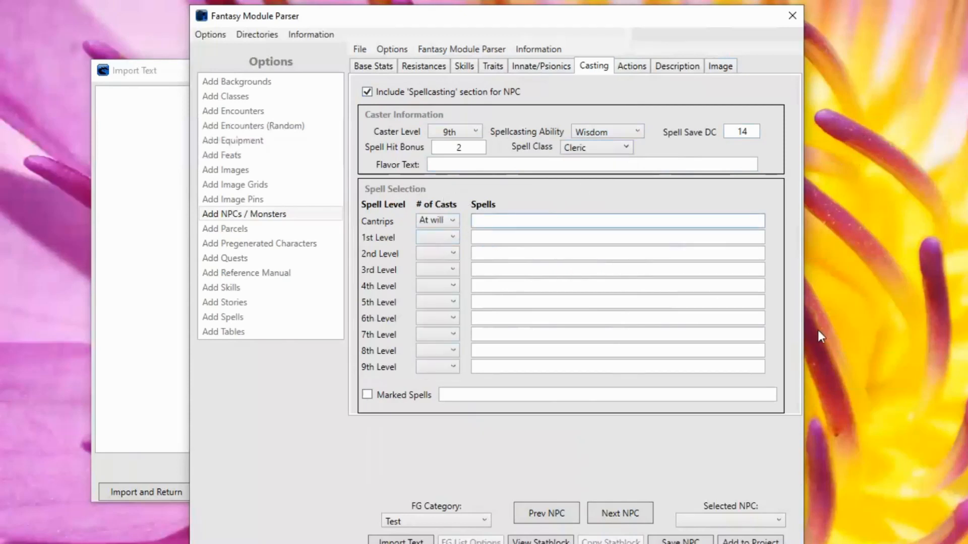
{"action": "type", "text": "light, cure wounds"}
Give the NPC 2 slots for 1st level spells and list "magic missile" as the spell
{"action": "left_click", "coordinate": [443, 232]}
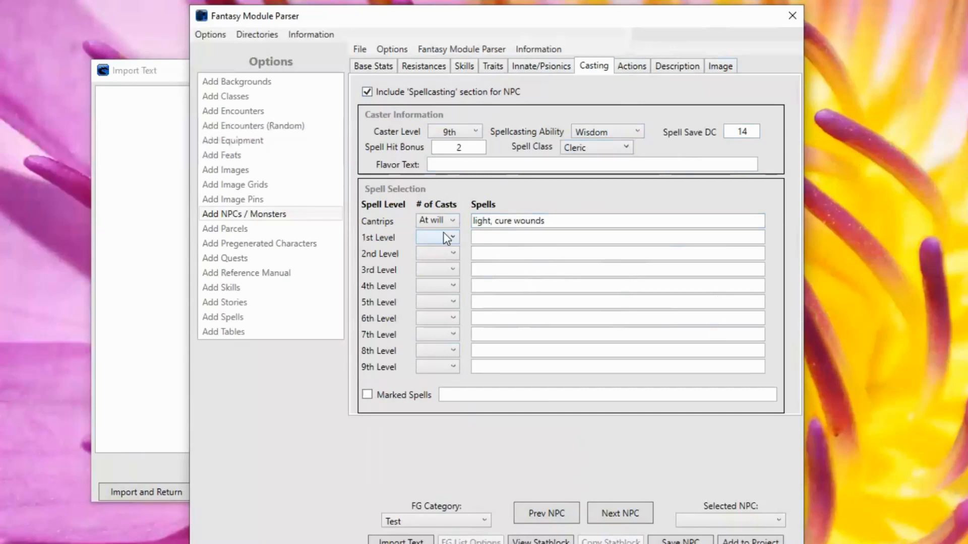
{"action": "left_click", "coordinate": [433, 268]}
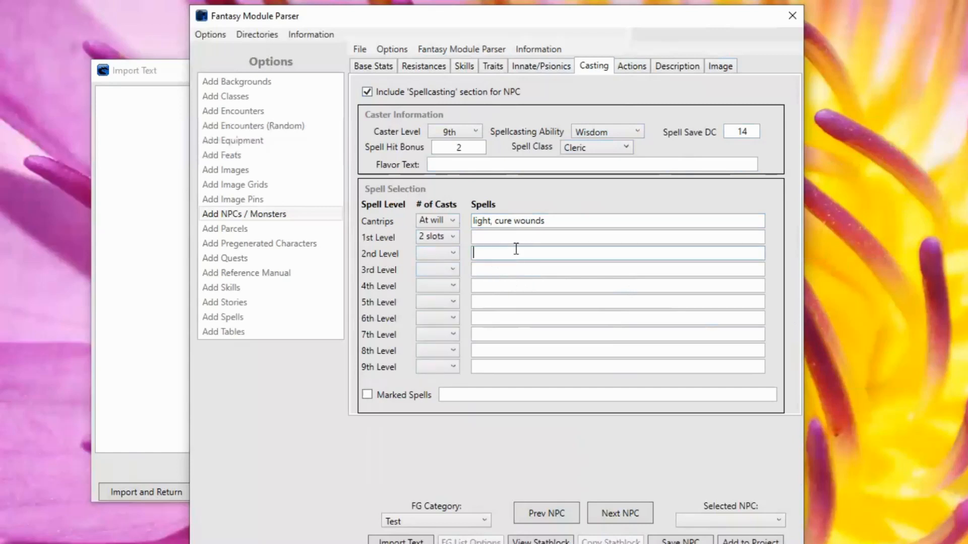
{"action": "left_click", "coordinate": [510, 237]}
{"action": "type", "text": "magic"}
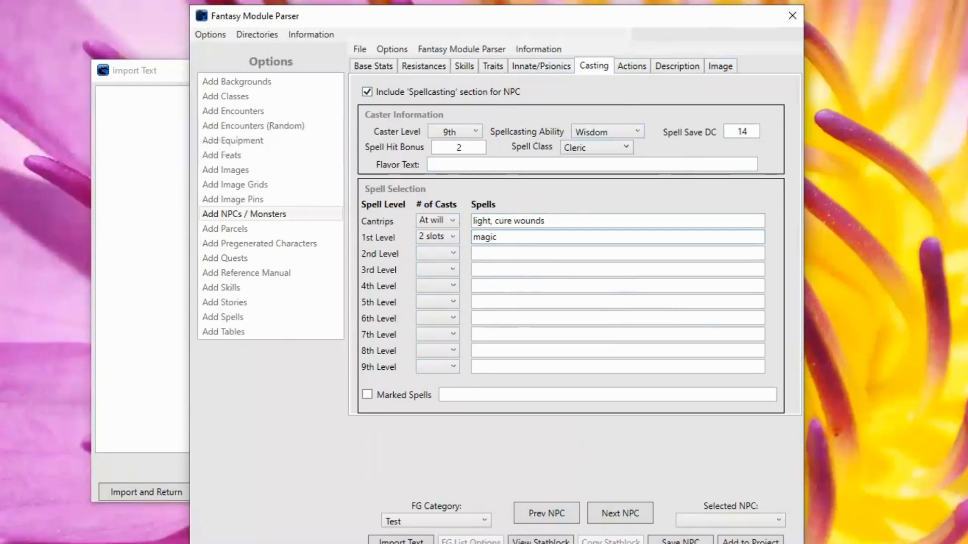
{"action": "type", "text": " missile"}
Add a Multiattack action to the NPC with the description "This creature can make two attacks"
{"action": "left_click", "coordinate": [636, 69]}
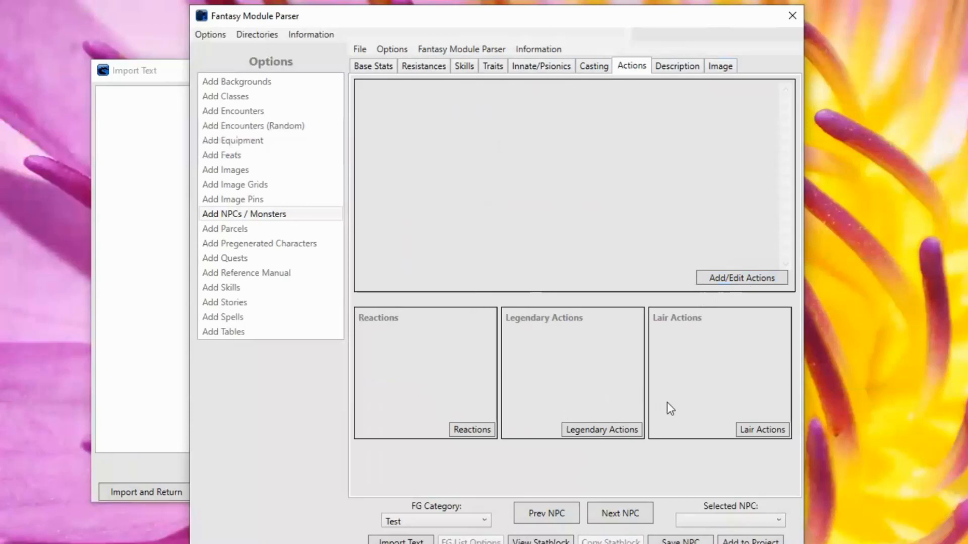
{"action": "left_click", "coordinate": [708, 277]}
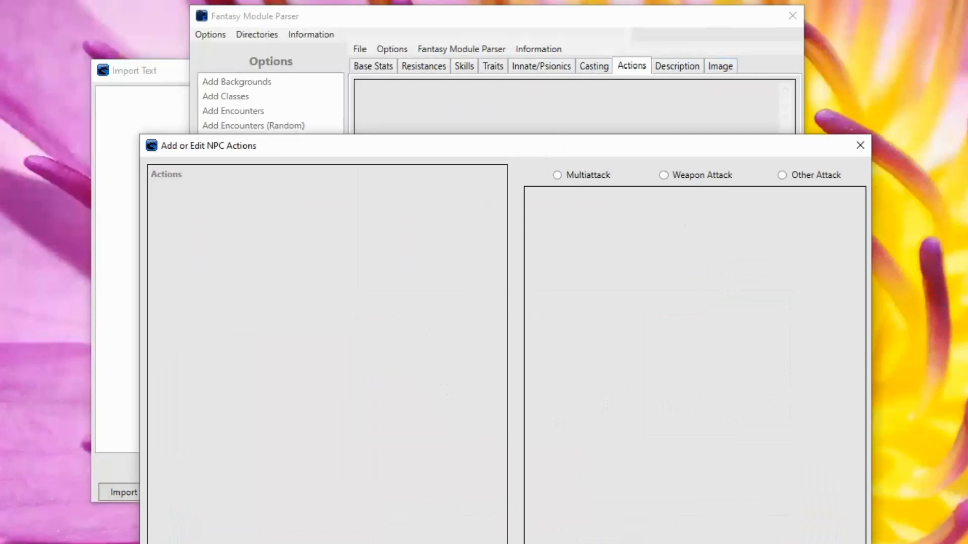
{"action": "left_click_drag", "start_coordinate": [545, 142], "coordinate": [575, 33]}
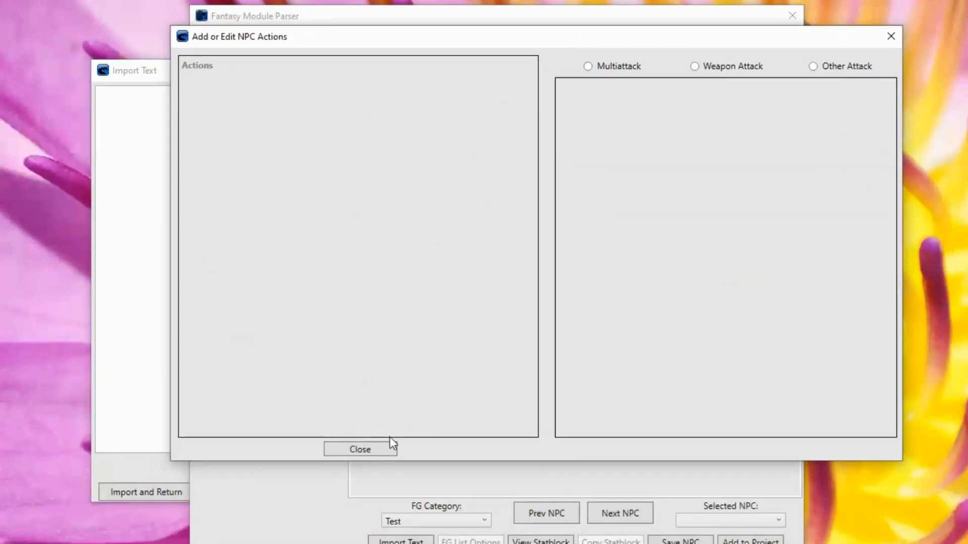
{"action": "left_click", "coordinate": [587, 65]}
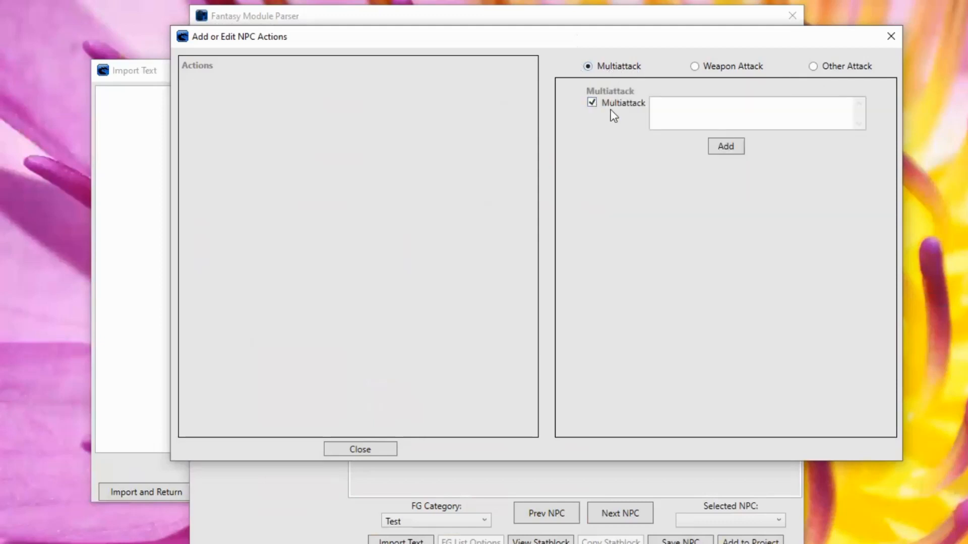
{"action": "left_click", "coordinate": [669, 108]}
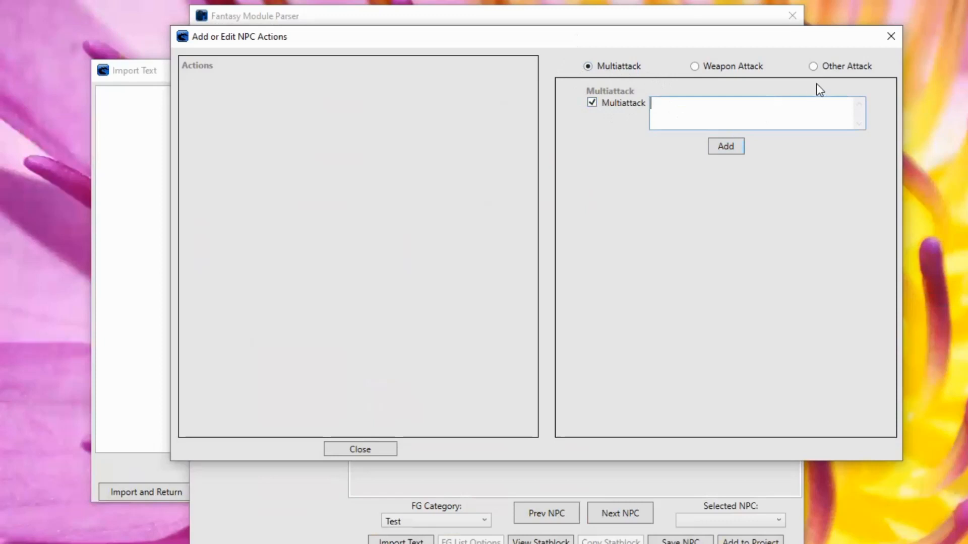
{"action": "type", "text": "This creature can make "}
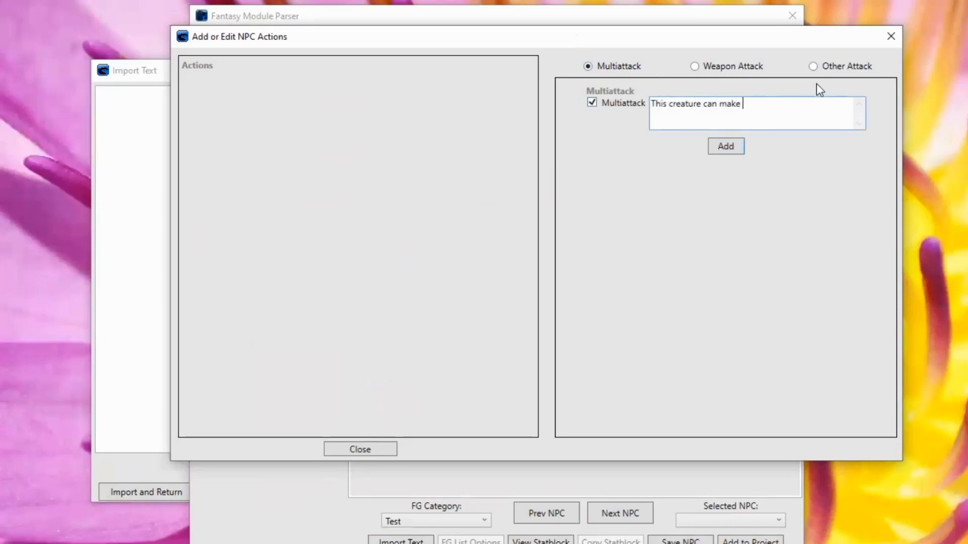
{"action": "type", "text": "two attacks"}
{"action": "left_click", "coordinate": [726, 146]}
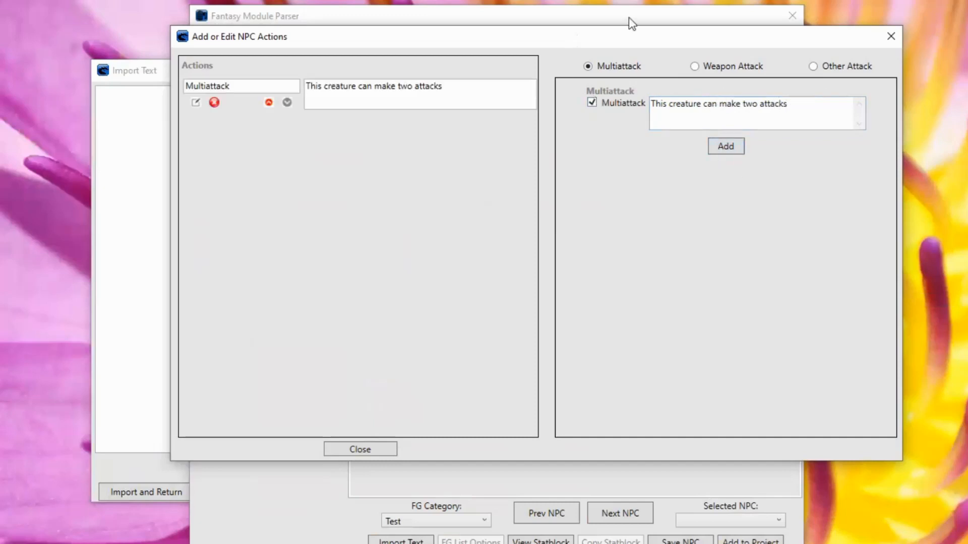
Start a weapon attack named "Club" with the type Melee Weapon Attack
{"action": "left_click", "coordinate": [698, 68]}
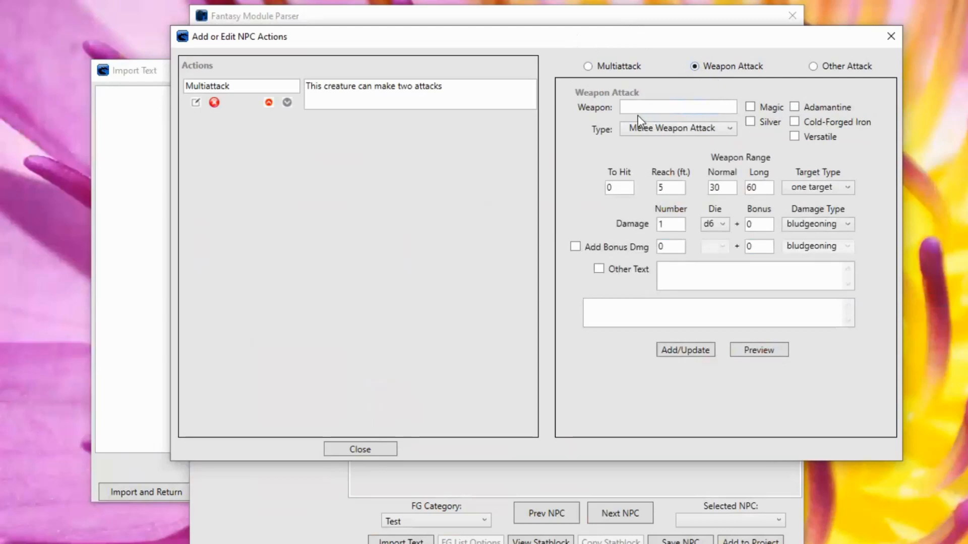
{"action": "left_click", "coordinate": [629, 106]}
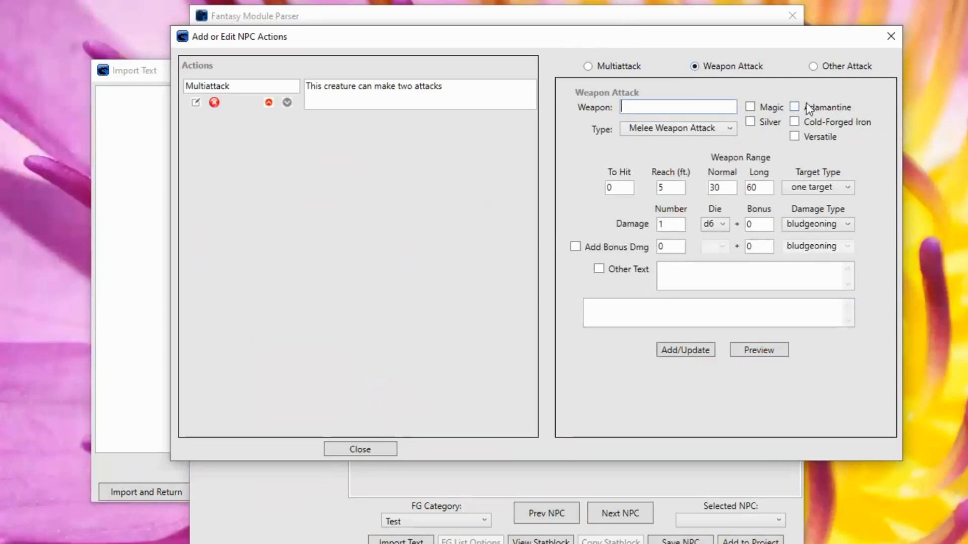
{"action": "type", "text": "Club"}
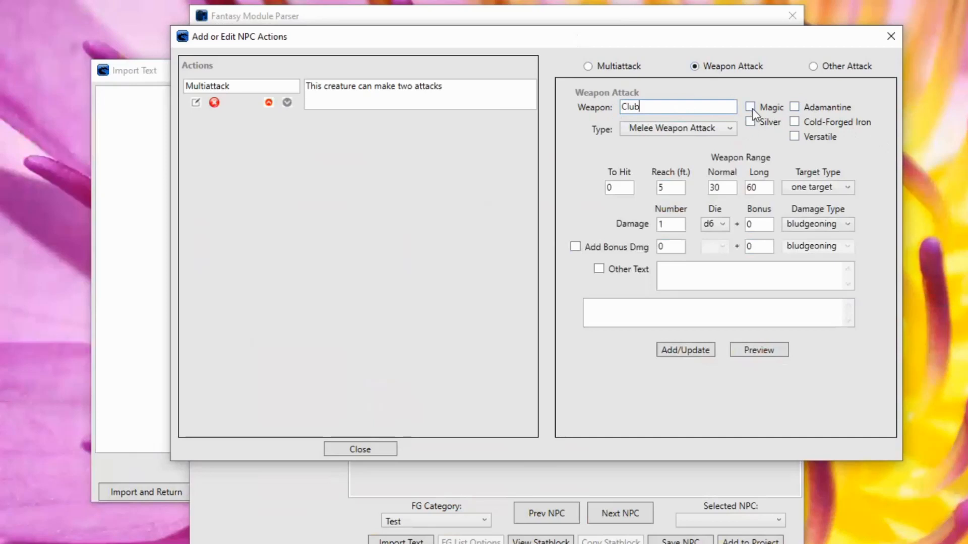
{"action": "left_click", "coordinate": [654, 127]}
{"action": "left_click", "coordinate": [654, 144]}
{"action": "left_click", "coordinate": [699, 130]}
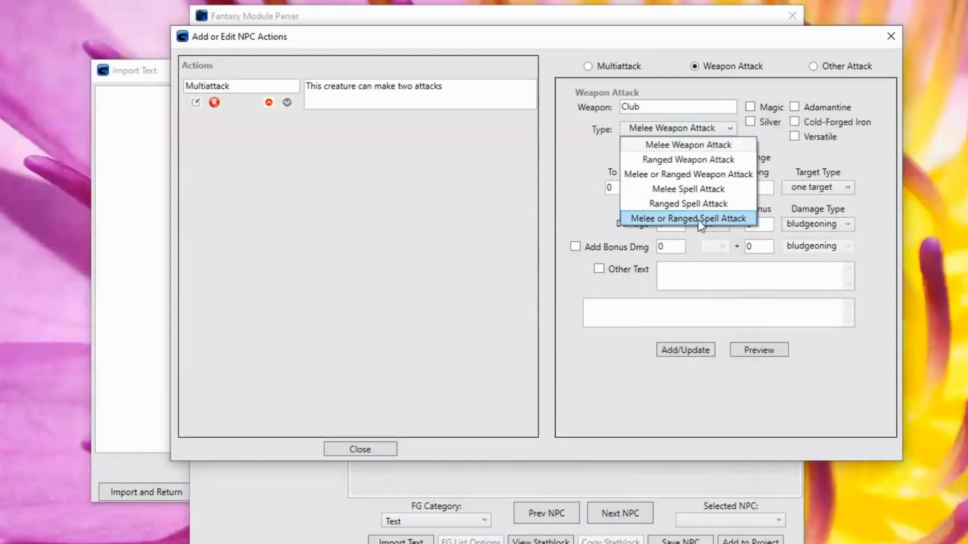
{"action": "left_click", "coordinate": [701, 144]}
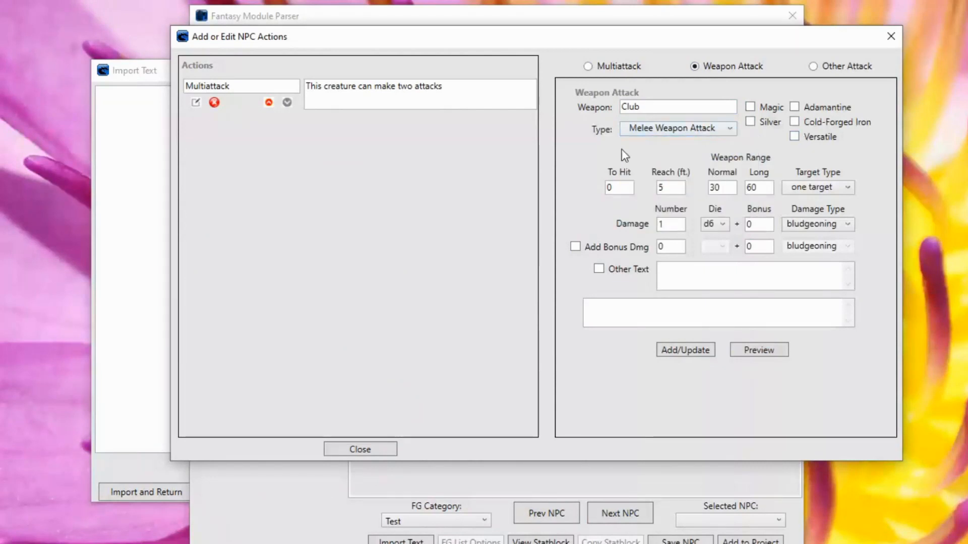
Set the Club attack's to-hit bonus to 2 and its target type to one creature
{"action": "left_click_drag", "start_coordinate": [613, 187], "coordinate": [583, 187]}
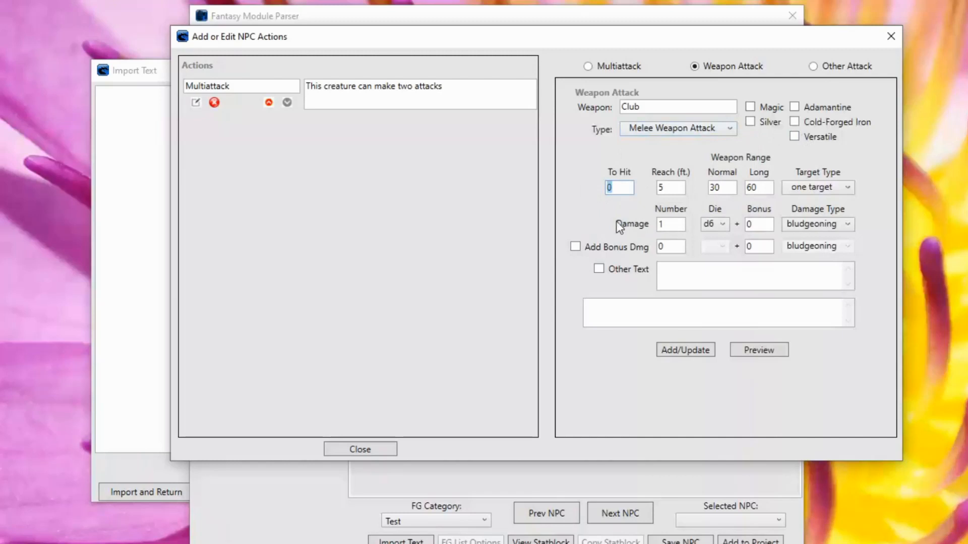
{"action": "type", "text": "2"}
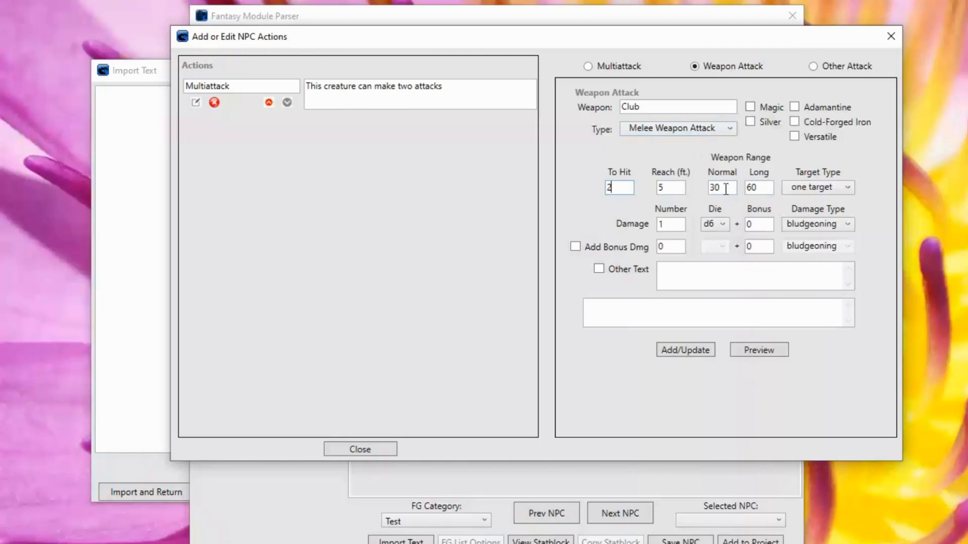
{"action": "left_click", "coordinate": [847, 186]}
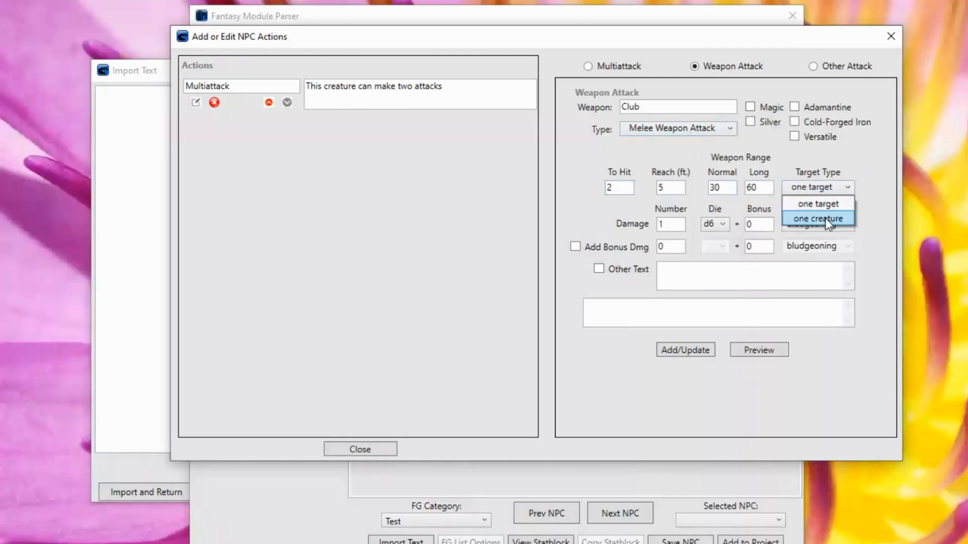
{"action": "left_click", "coordinate": [825, 219]}
Set the Club's damage bonus to 2 with bludgeoning damage, preview the attack text and add it to the NPC's actions
{"action": "left_click", "coordinate": [670, 224]}
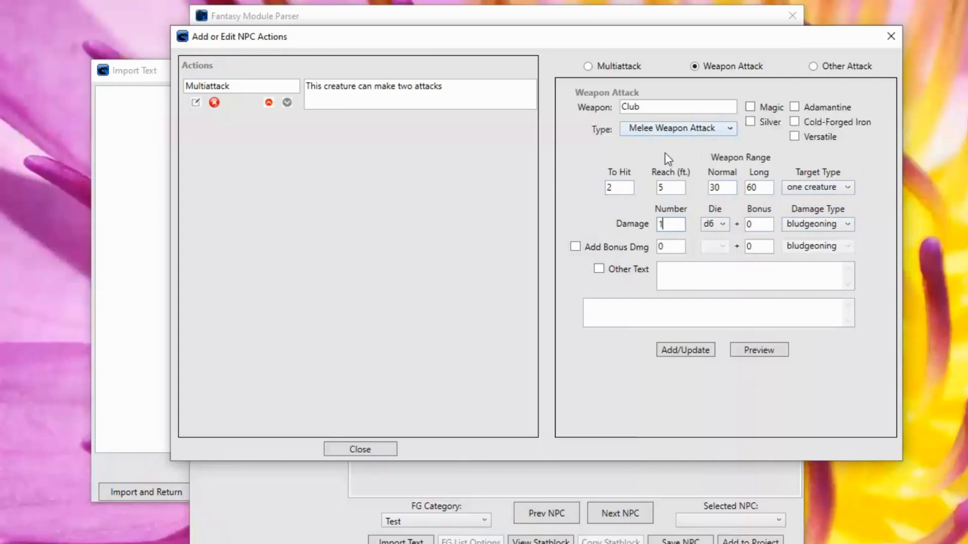
{"action": "double_click", "coordinate": [752, 224]}
{"action": "type", "text": "2"}
{"action": "left_click", "coordinate": [827, 223]}
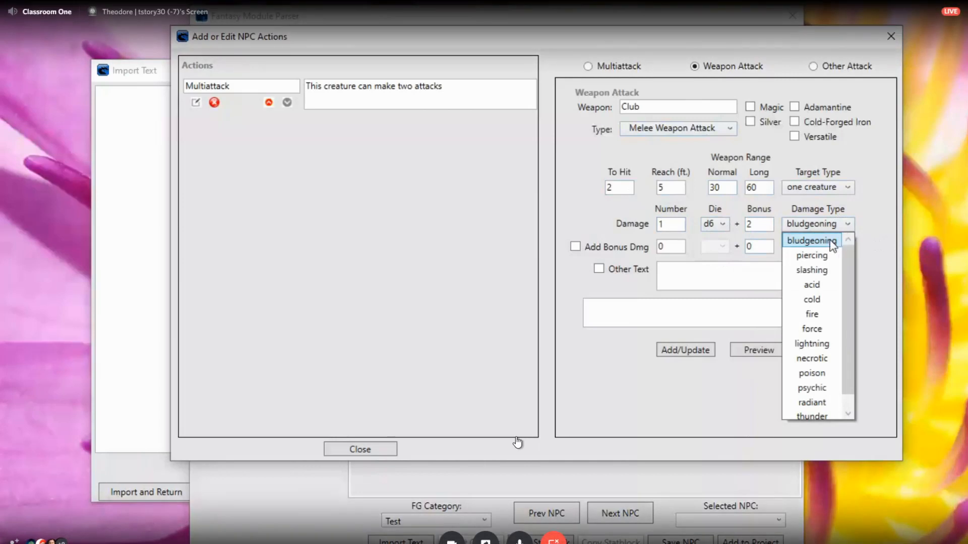
{"action": "left_click", "coordinate": [816, 238]}
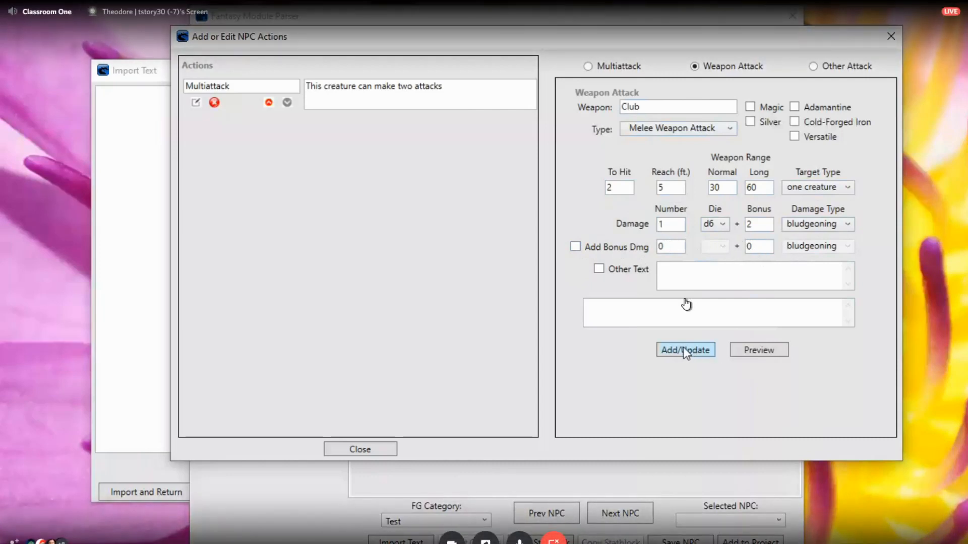
{"action": "left_click", "coordinate": [759, 350]}
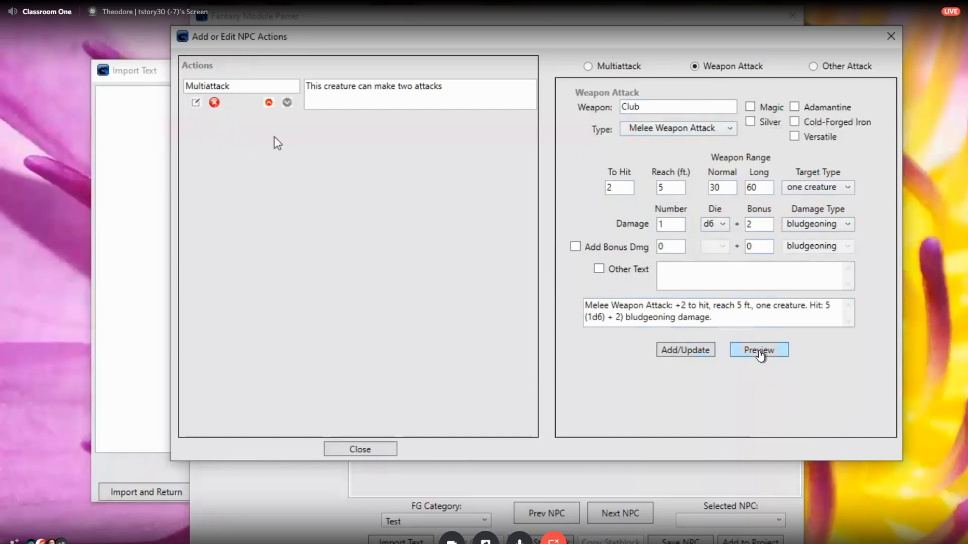
{"action": "left_click", "coordinate": [686, 349]}
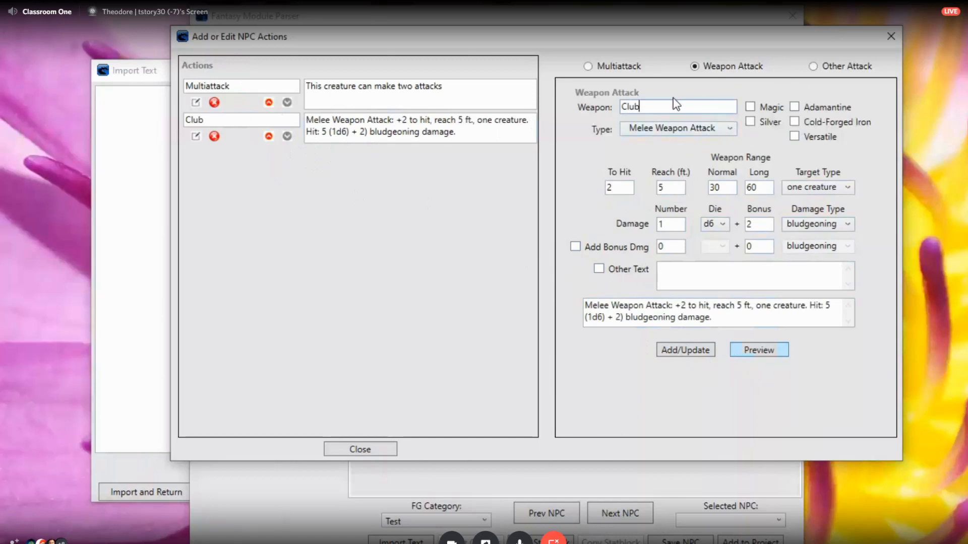
Change the weapon name to "Spear" and the attack type to Melee or Ranged Weapon Attack
{"action": "mouse_move", "coordinate": [59, 542]}
{"action": "left_click_drag", "start_coordinate": [670, 102], "coordinate": [580, 93]}
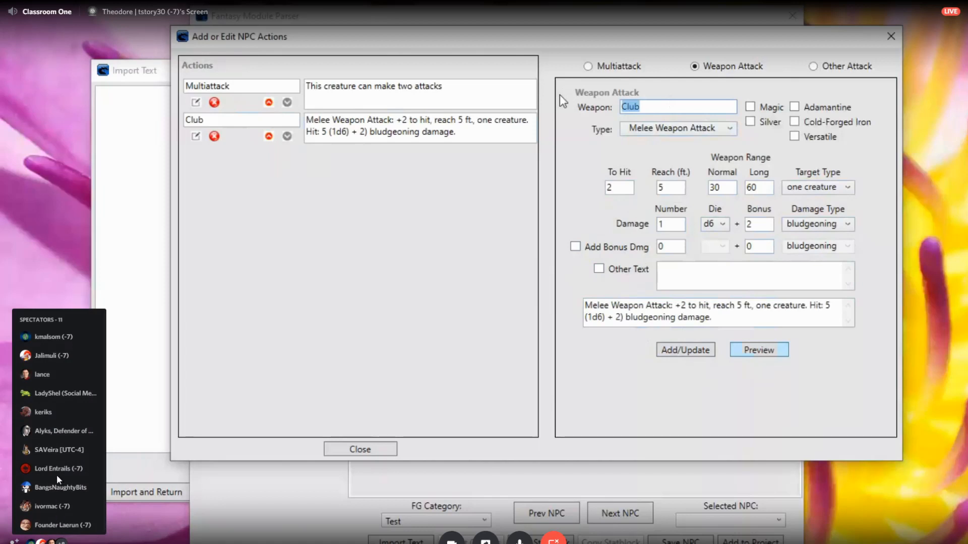
{"action": "type", "text": "Spear"}
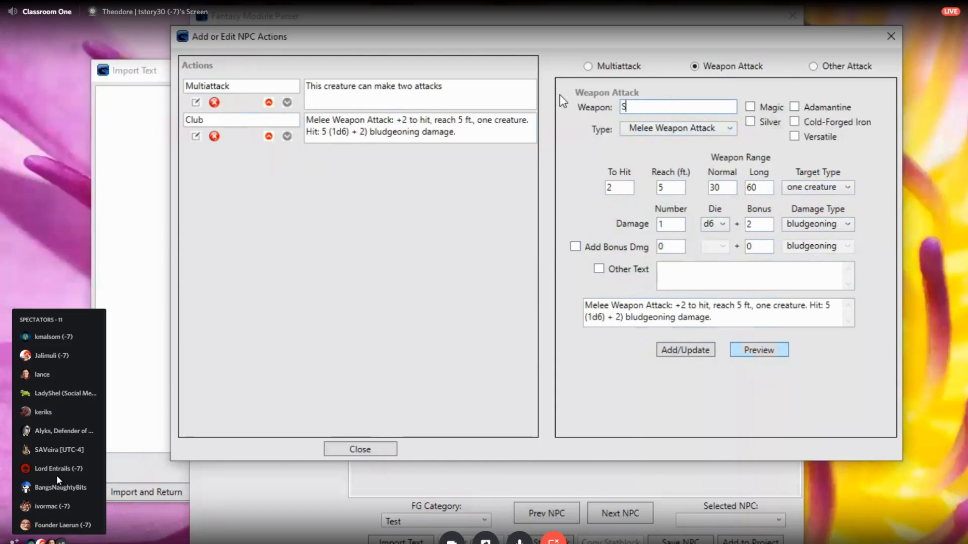
{"action": "left_click", "coordinate": [697, 130]}
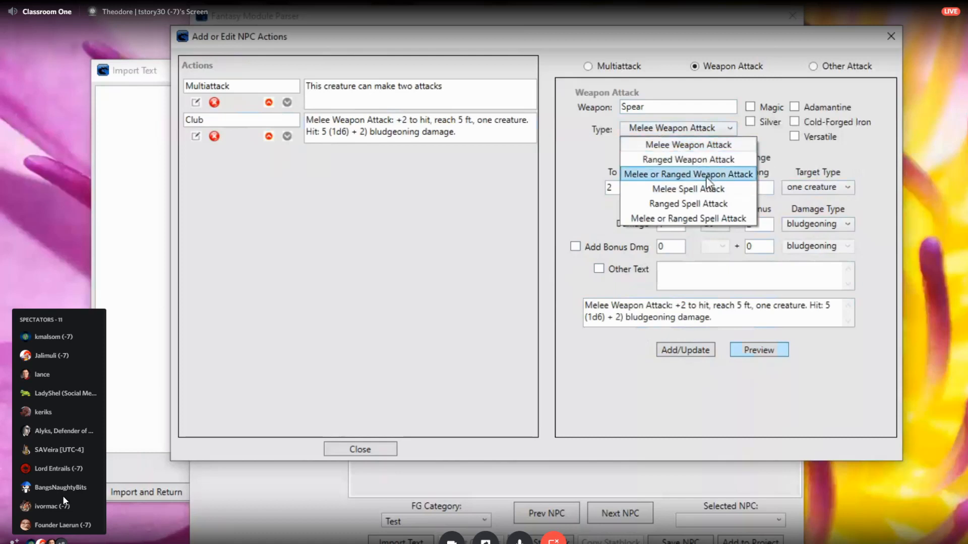
{"action": "left_click", "coordinate": [693, 174]}
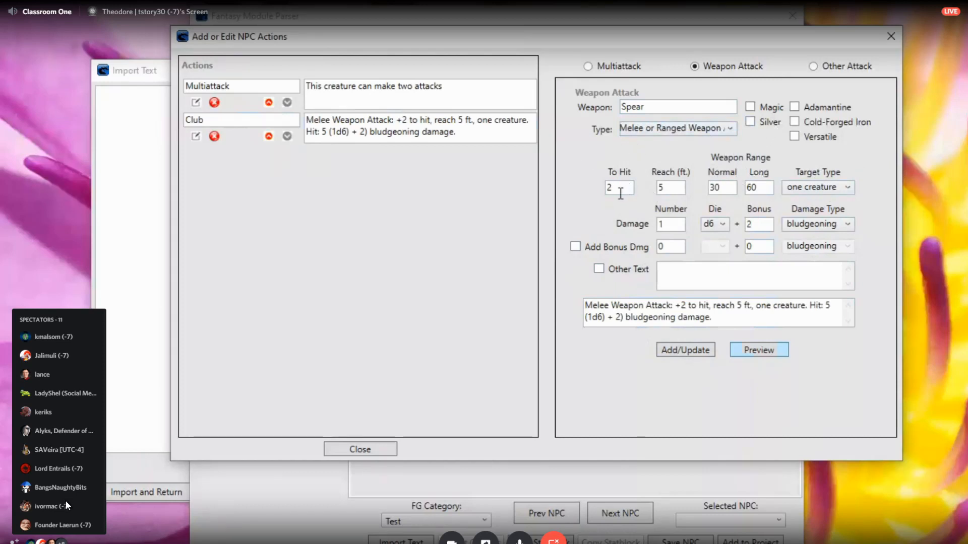
Set the Spear's long range to 120, its target type to one target and its damage type to piercing
{"action": "left_click_drag", "start_coordinate": [623, 190], "coordinate": [609, 185]}
{"action": "left_click_drag", "start_coordinate": [726, 189], "coordinate": [705, 193]}
{"action": "key", "text": "Tab"}
{"action": "type", "text": "120"}
{"action": "left_click", "coordinate": [815, 189]}
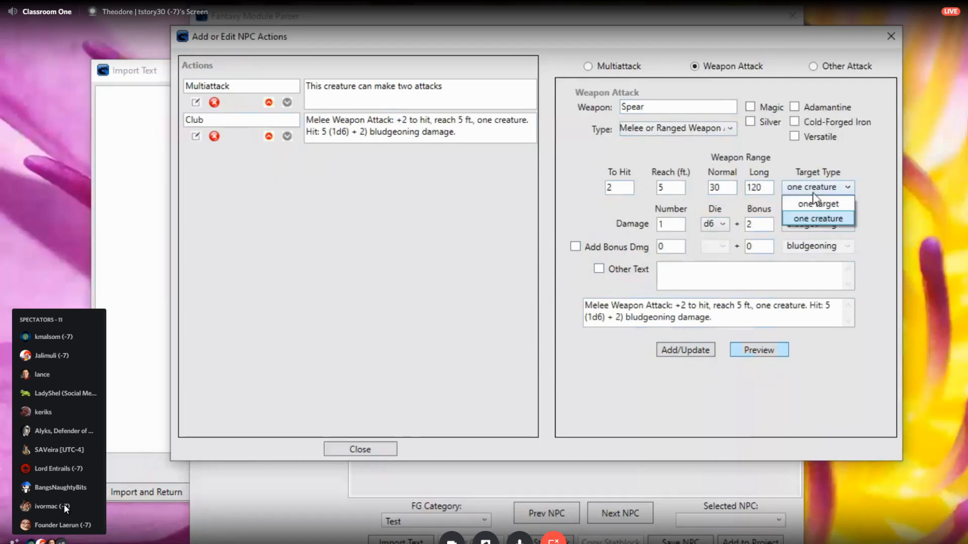
{"action": "left_click", "coordinate": [810, 203]}
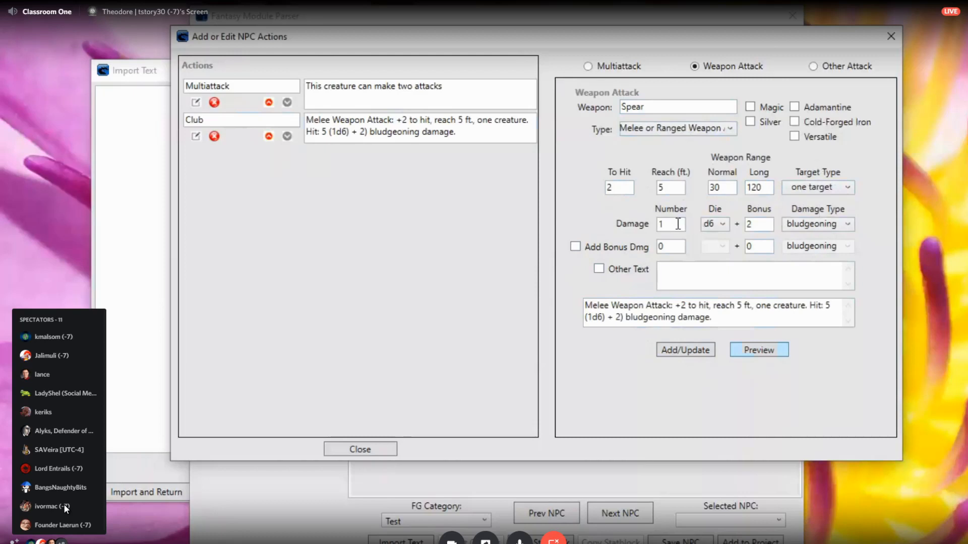
{"action": "left_click", "coordinate": [846, 225]}
{"action": "left_click", "coordinate": [812, 254]}
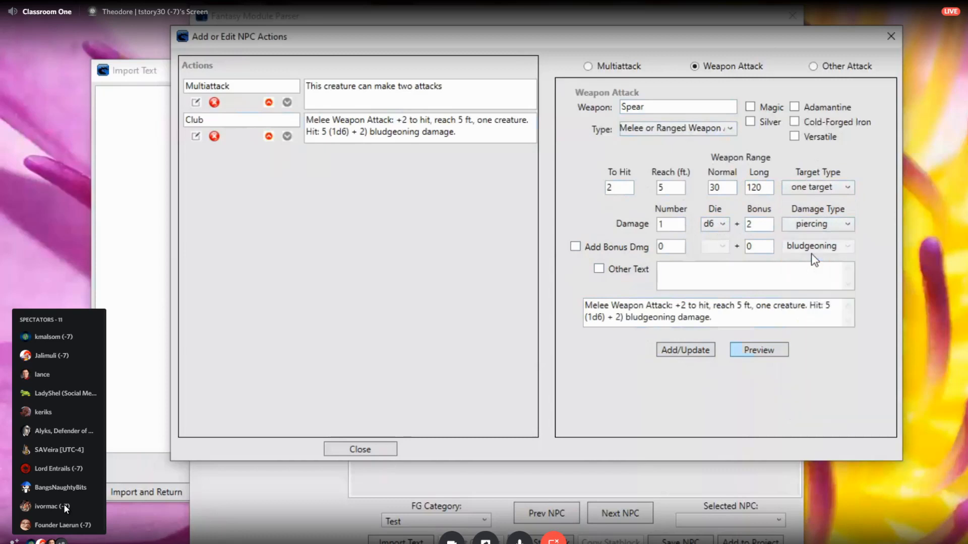
Include other text for the Spear attack reading "plus 12 (2d6) piercing damage"
{"action": "left_click", "coordinate": [599, 270]}
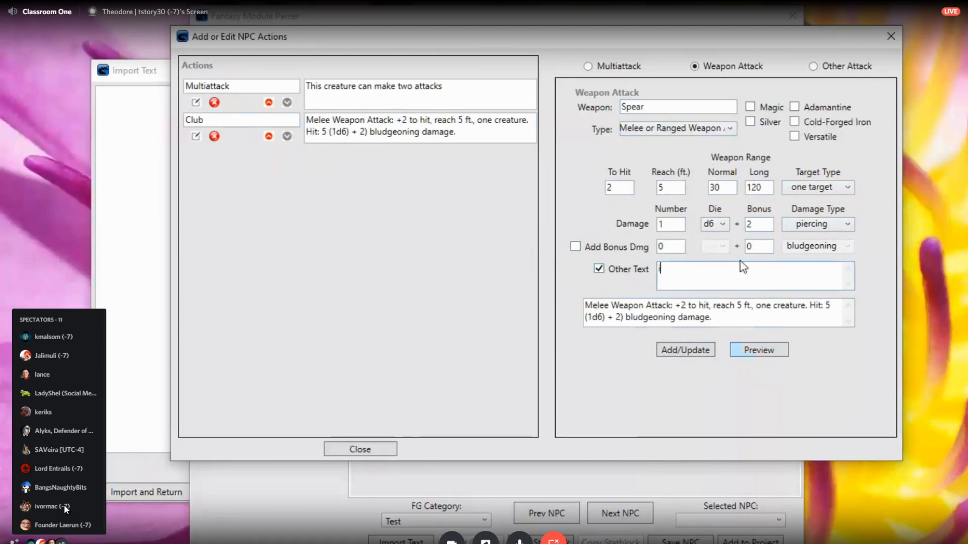
{"action": "type", "text": "if"}
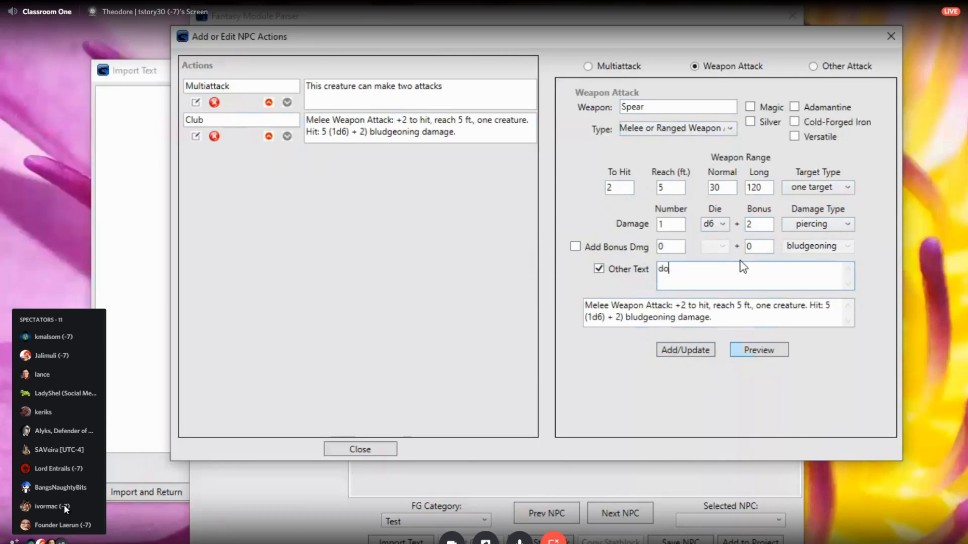
{"action": "key", "text": "BackSpace"}
{"action": "key", "text": "BackSpace"}
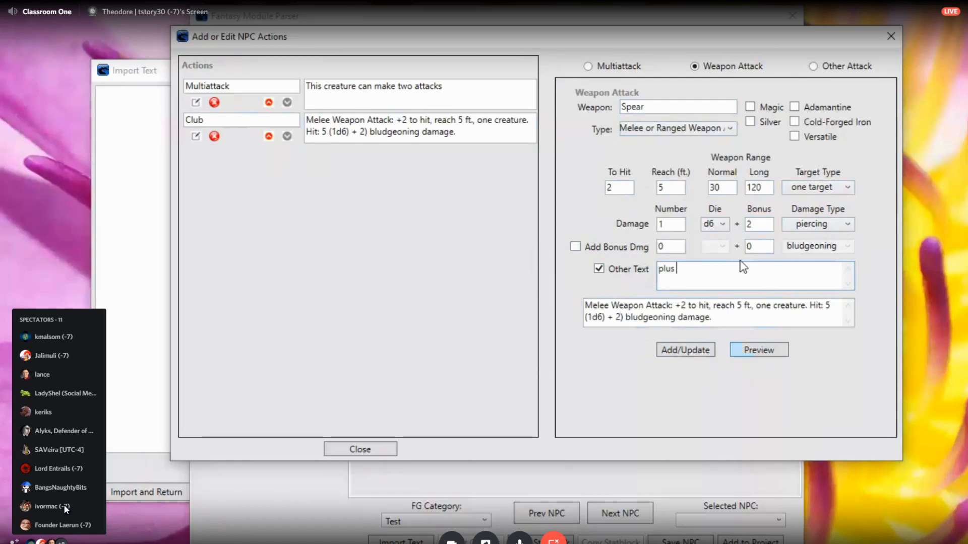
{"action": "type", "text": "plus 2d"}
{"action": "type", "text": "damage"}
{"action": "key", "text": "BackSpace"}
{"action": "key", "text": "BackSpace"}
{"action": "key", "text": "BackSpace"}
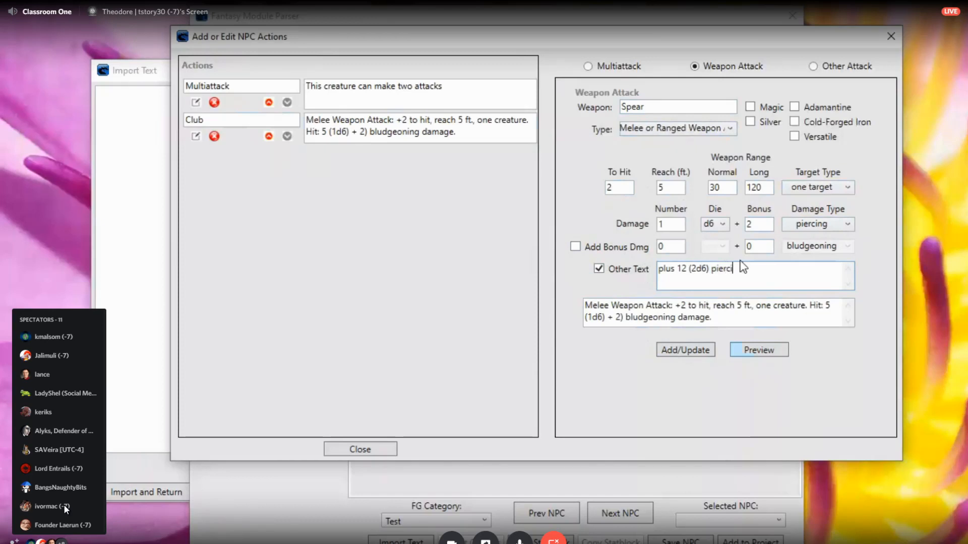
{"action": "type", "text": "amage"}
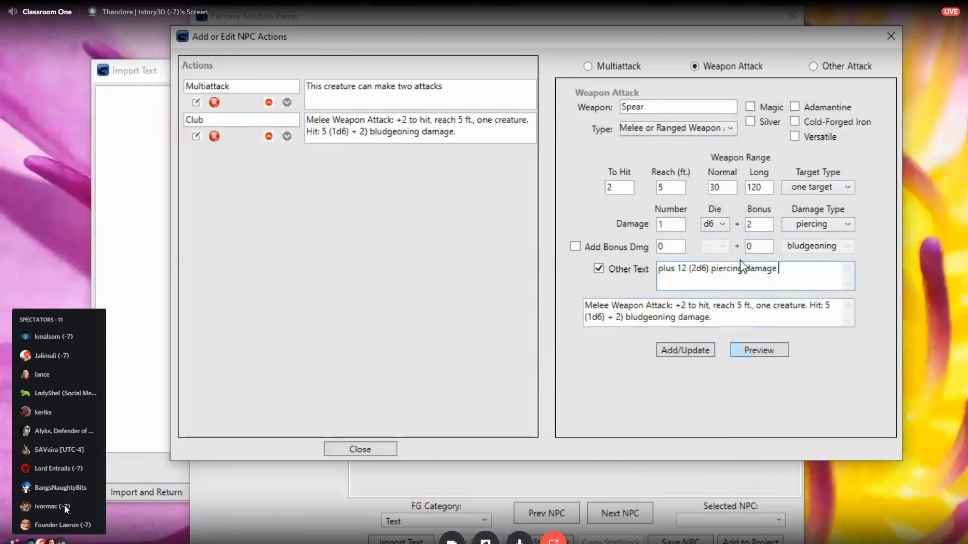
Complete the Spear's other text with "if used with two hands.", preview the attack and add it to the NPC's actions
{"action": "type", "text": " if used with two hands"}
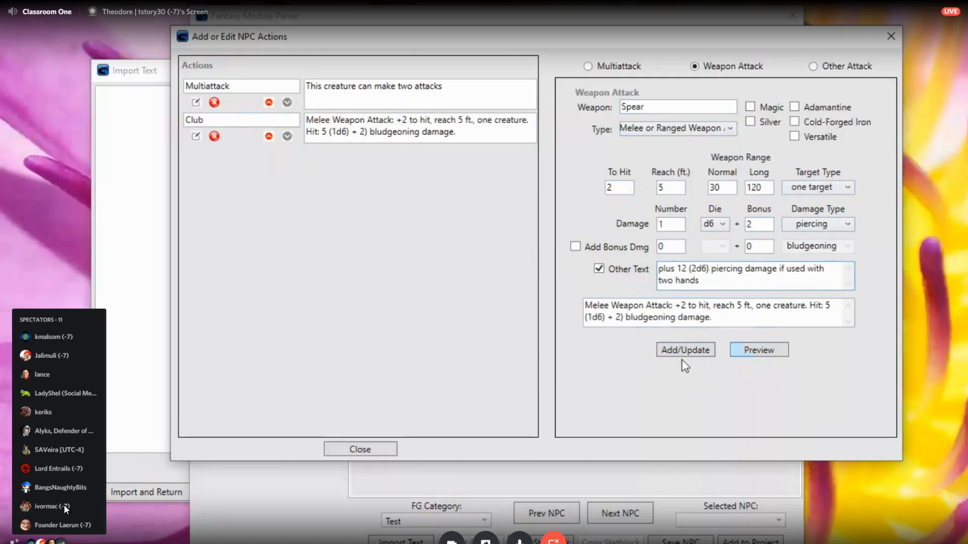
{"action": "left_click", "coordinate": [746, 356]}
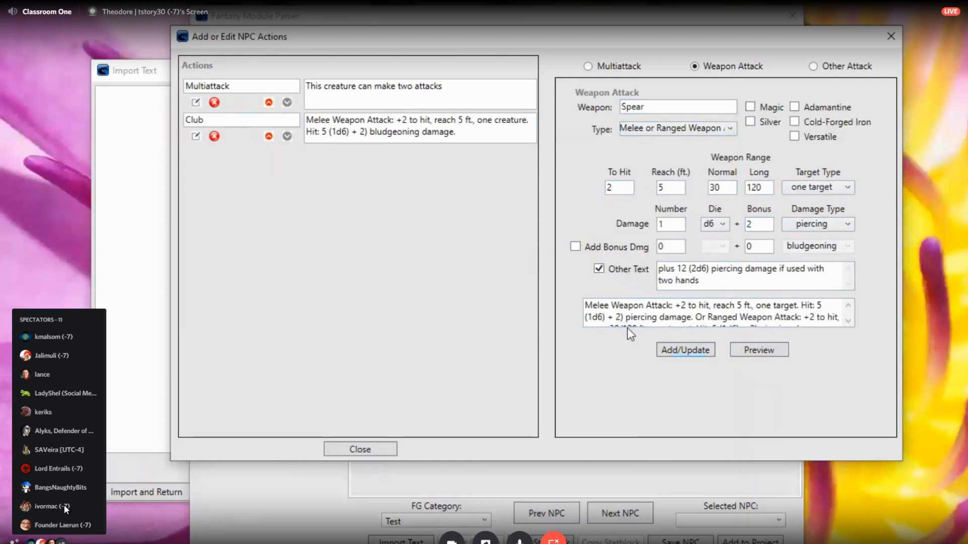
{"action": "scroll", "coordinate": [743, 305], "scroll_direction": "down", "scroll_amount": 1}
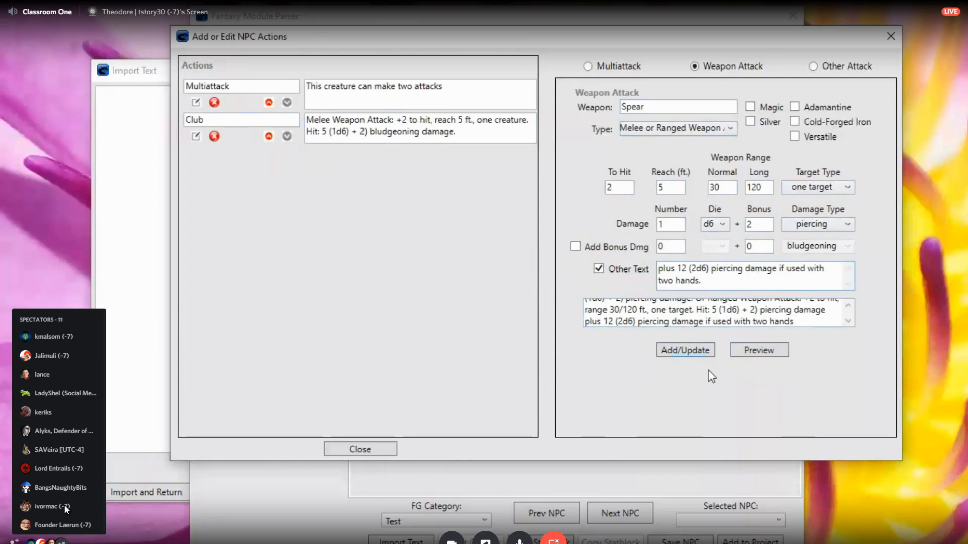
{"action": "left_click", "coordinate": [766, 351]}
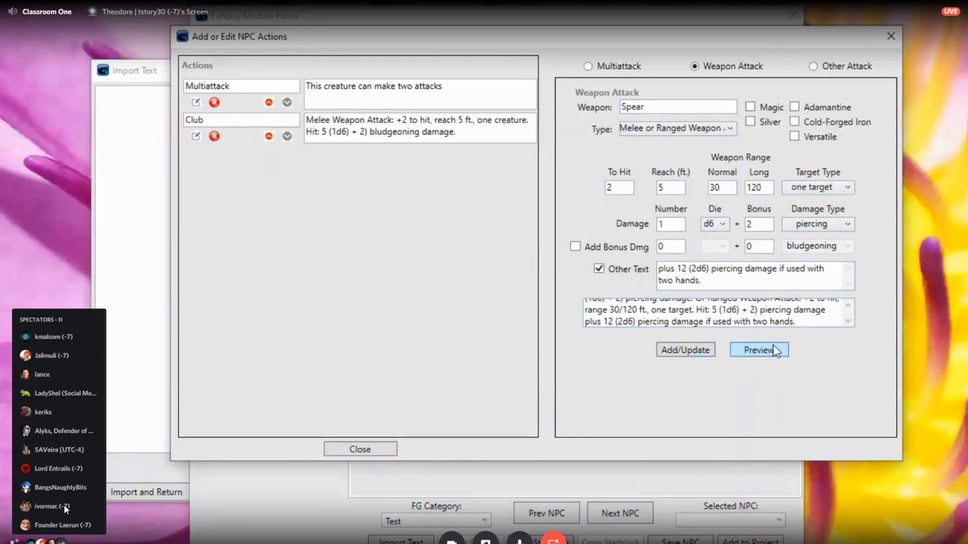
{"action": "left_click", "coordinate": [697, 351]}
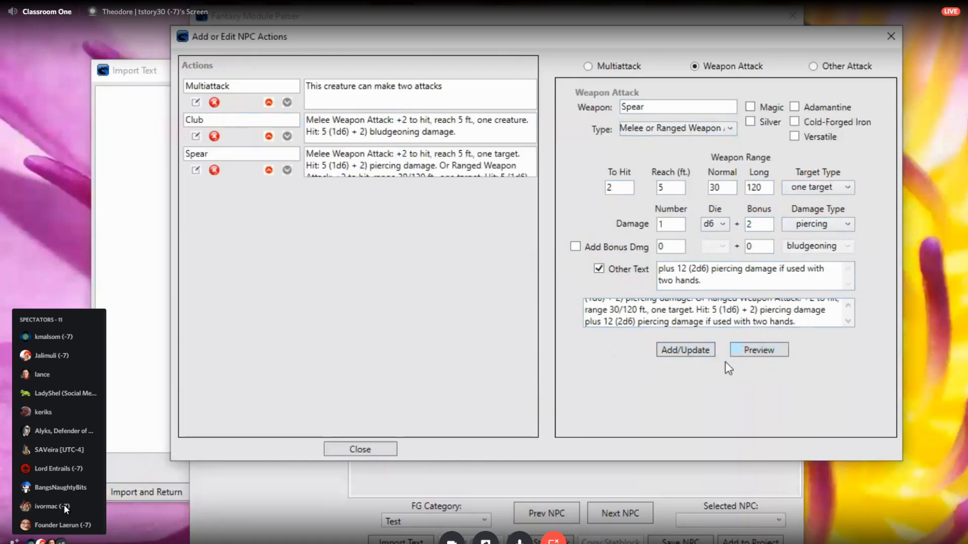
Correct the Spear action's melee and ranged damage text to read "(1d6 + 2)" and close the actions editor
{"action": "scroll", "coordinate": [371, 165], "scroll_direction": "down", "scroll_amount": 1}
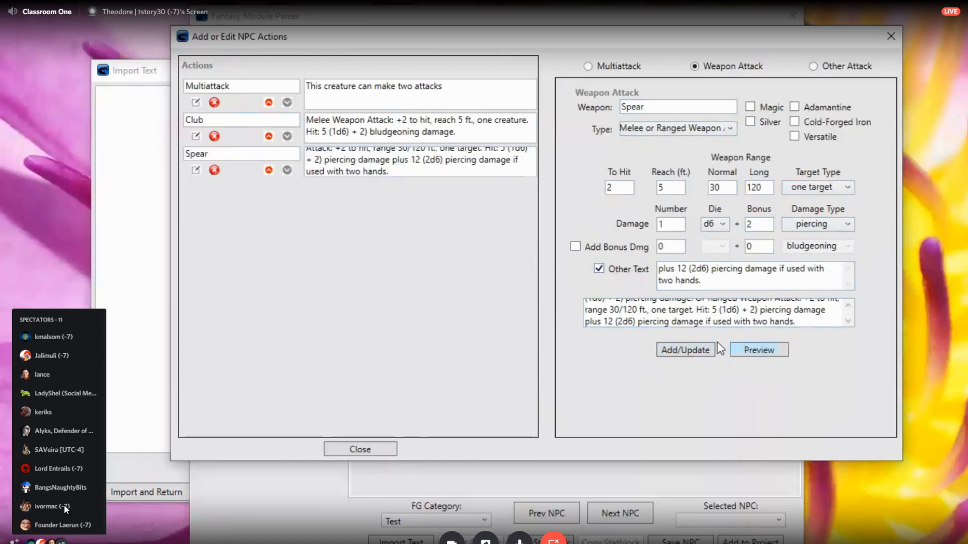
{"action": "scroll", "coordinate": [743, 313], "scroll_direction": "up", "scroll_amount": 1}
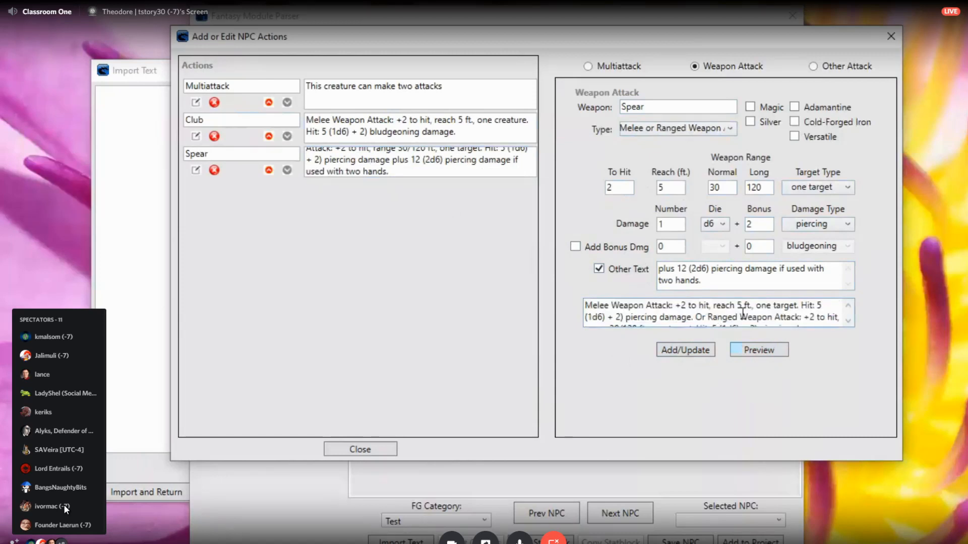
{"action": "scroll", "coordinate": [740, 310], "scroll_direction": "down", "scroll_amount": 1}
{"action": "scroll", "coordinate": [740, 310], "scroll_direction": "up", "scroll_amount": 1}
{"action": "scroll", "coordinate": [413, 166], "scroll_direction": "up", "scroll_amount": 1}
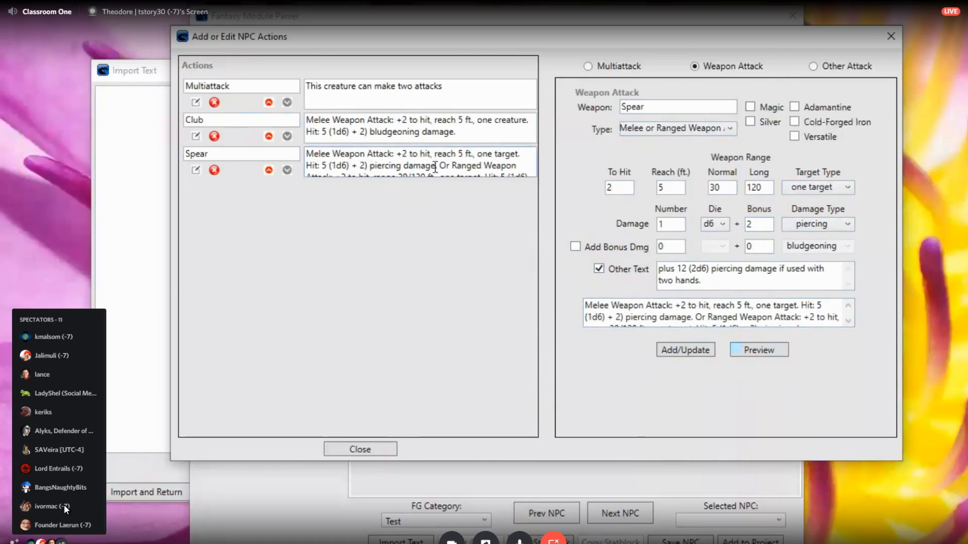
{"action": "scroll", "coordinate": [442, 165], "scroll_direction": "down", "scroll_amount": 1}
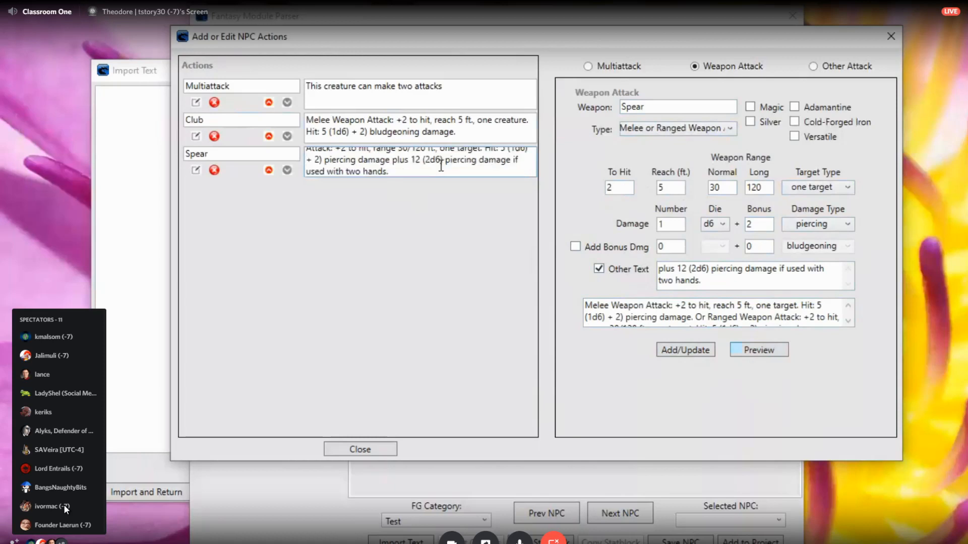
{"action": "scroll", "coordinate": [476, 167], "scroll_direction": "up", "scroll_amount": 1}
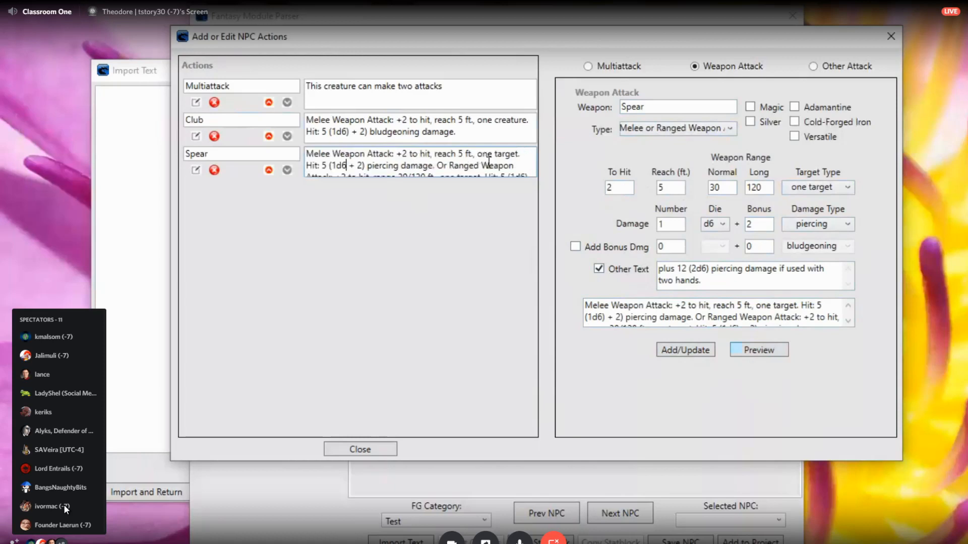
{"action": "scroll", "coordinate": [525, 167], "scroll_direction": "down", "scroll_amount": 1}
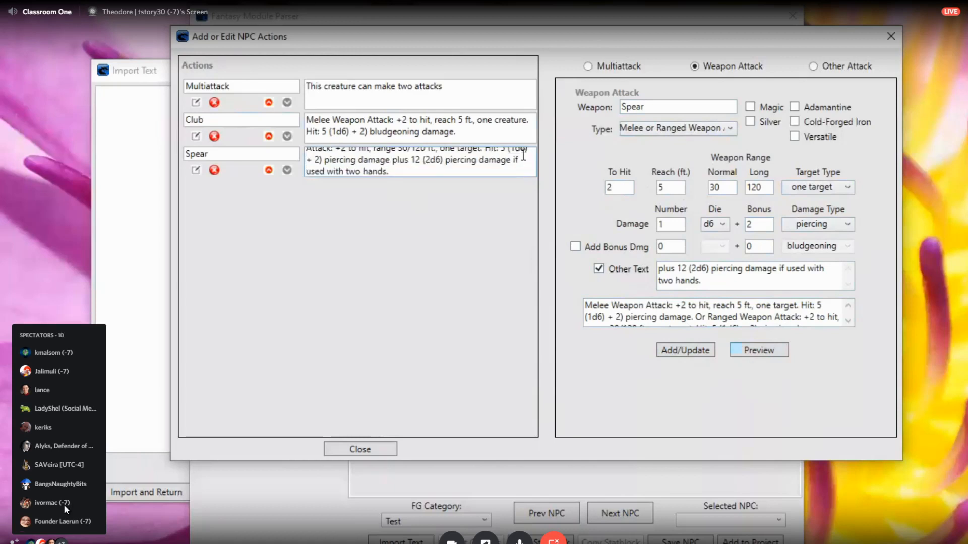
{"action": "scroll", "coordinate": [531, 154], "scroll_direction": "up", "scroll_amount": 1}
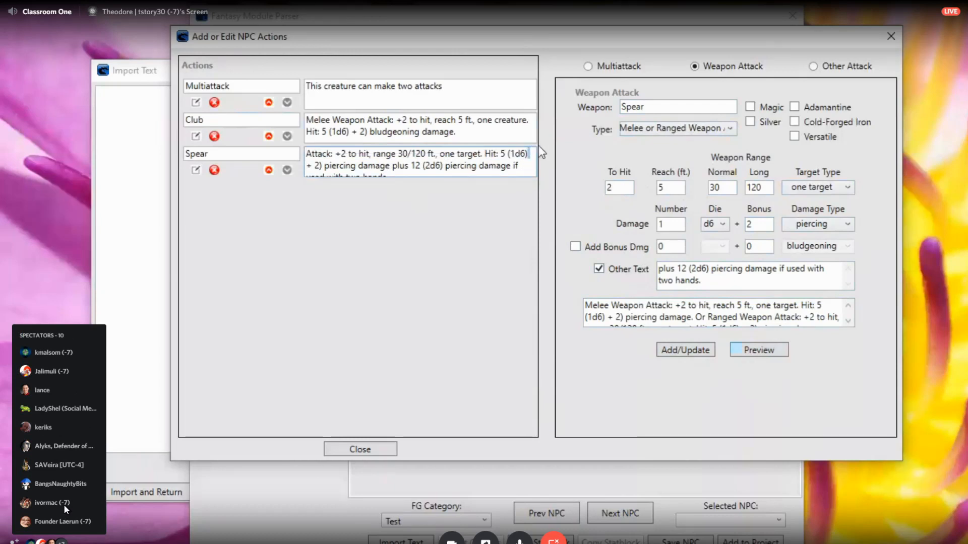
{"action": "key", "text": "Delete"}
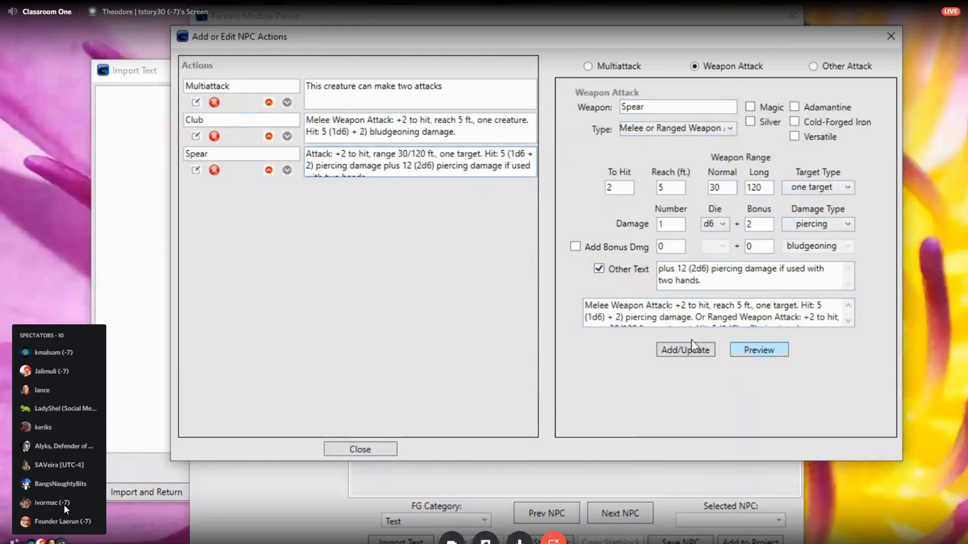
{"action": "left_click", "coordinate": [367, 449]}
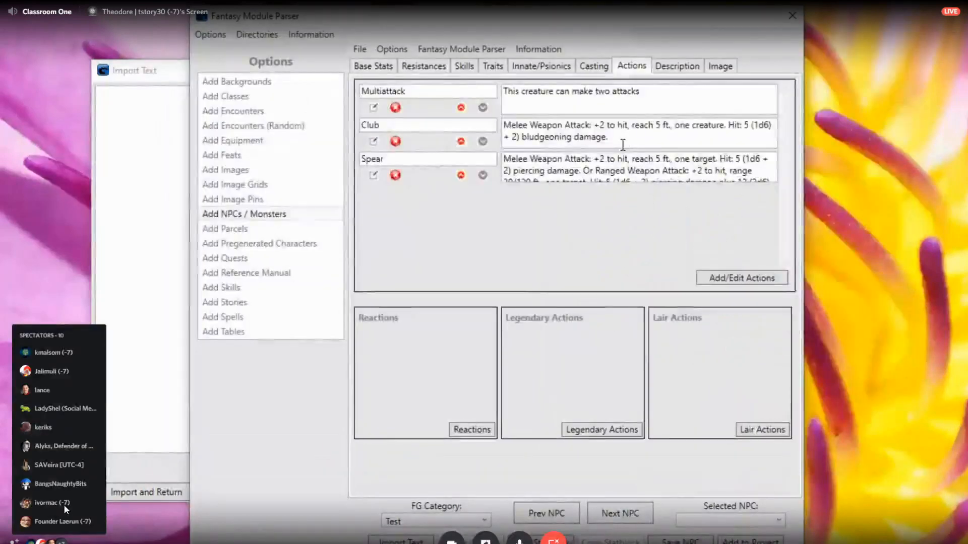
{"action": "scroll", "coordinate": [616, 174], "scroll_direction": "down", "scroll_amount": 1}
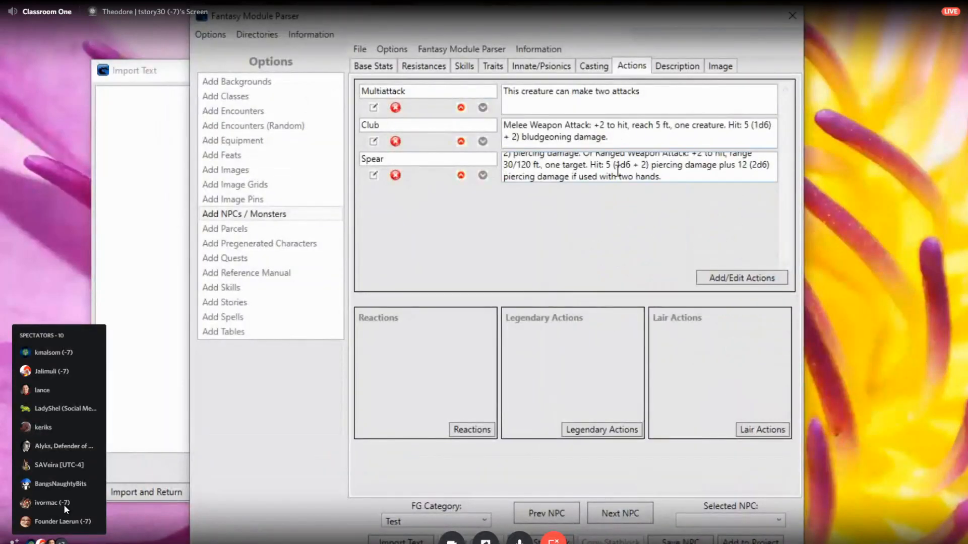
Add a reaction named "Parry" with the description "This monster can take a dodge action" and accept it
{"action": "left_click", "coordinate": [471, 430]}
{"action": "left_click", "coordinate": [360, 77]}
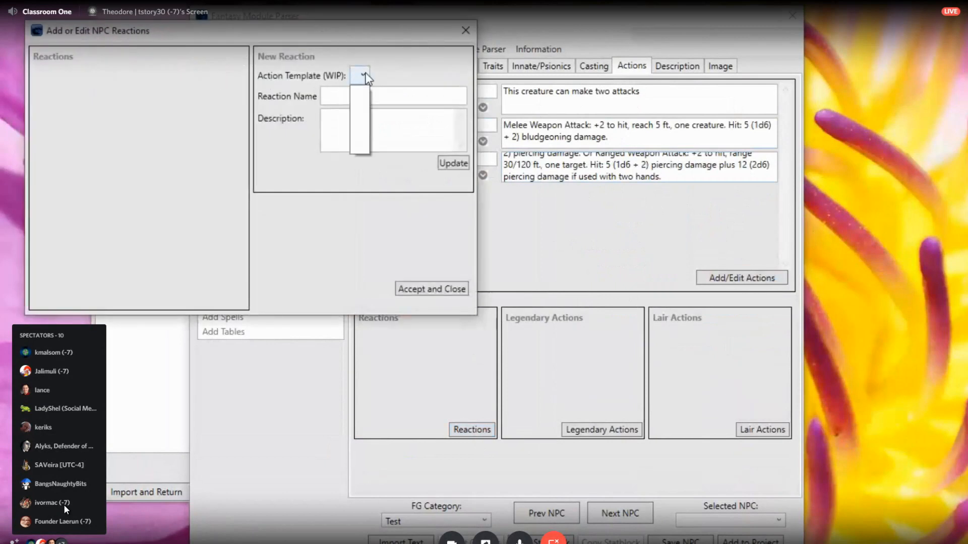
{"action": "left_click", "coordinate": [364, 74]}
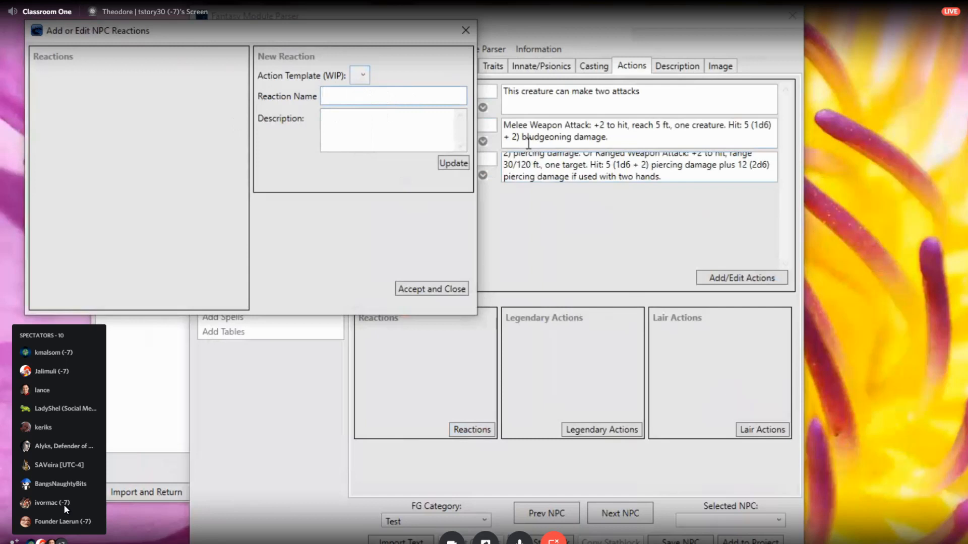
{"action": "type", "text": "Parry"}
{"action": "key", "text": "Tab"}
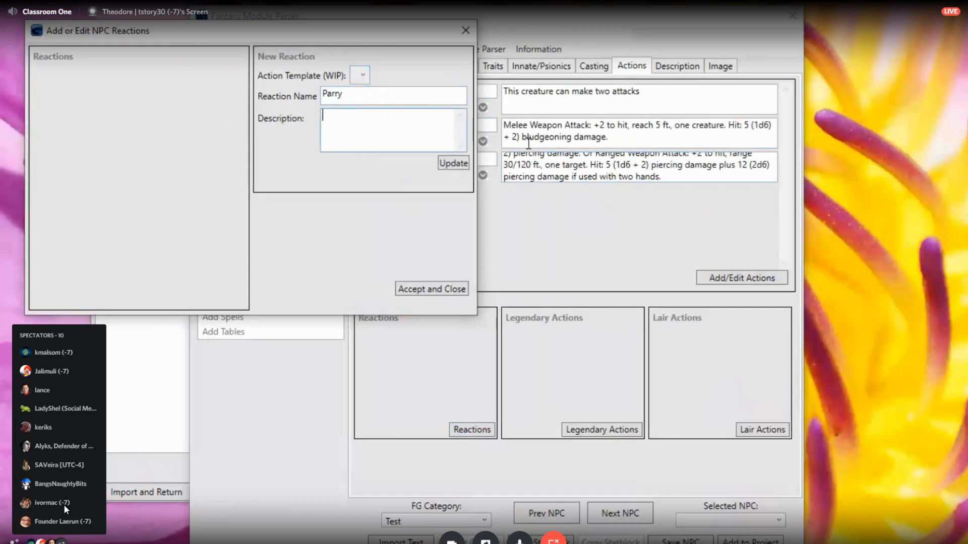
{"action": "type", "text": "This monster can take a"}
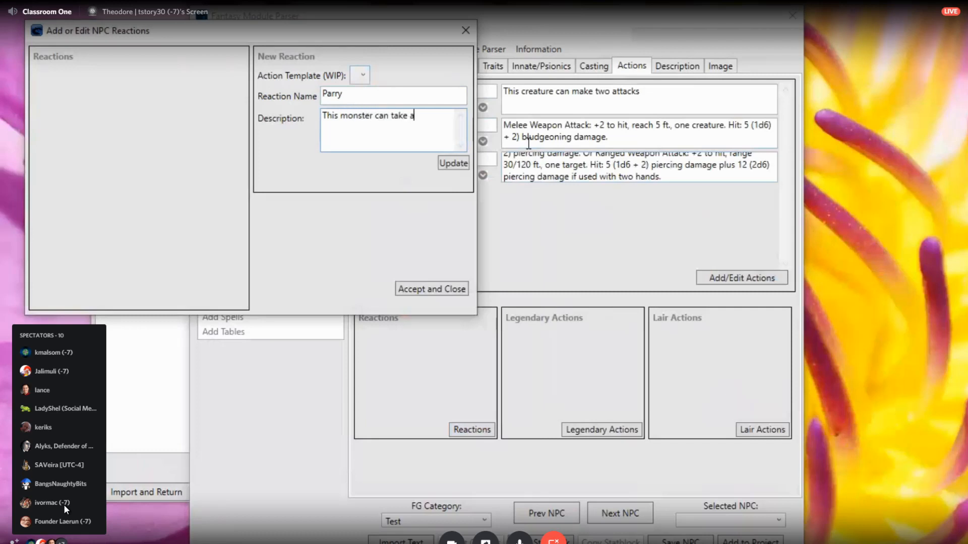
{"action": "type", "text": " dodge action"}
{"action": "left_click", "coordinate": [453, 164]}
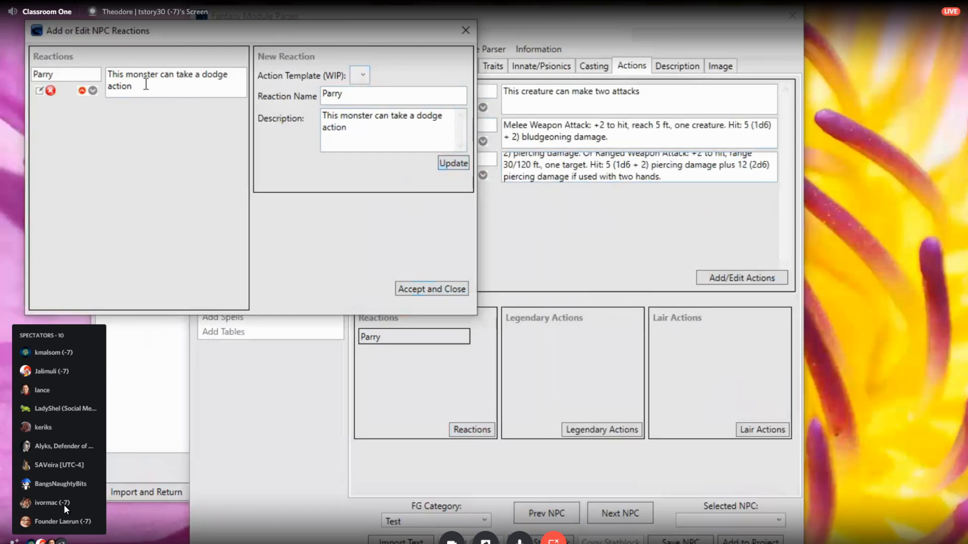
{"action": "left_click", "coordinate": [435, 289]}
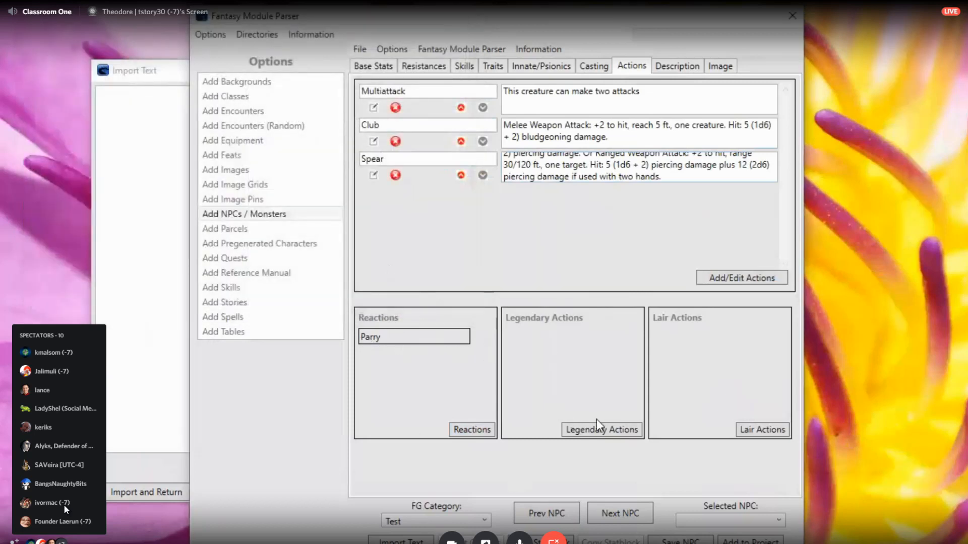
Add the legendary actions options text "This monster has 3 options" to the NPC
{"action": "left_click", "coordinate": [603, 431]}
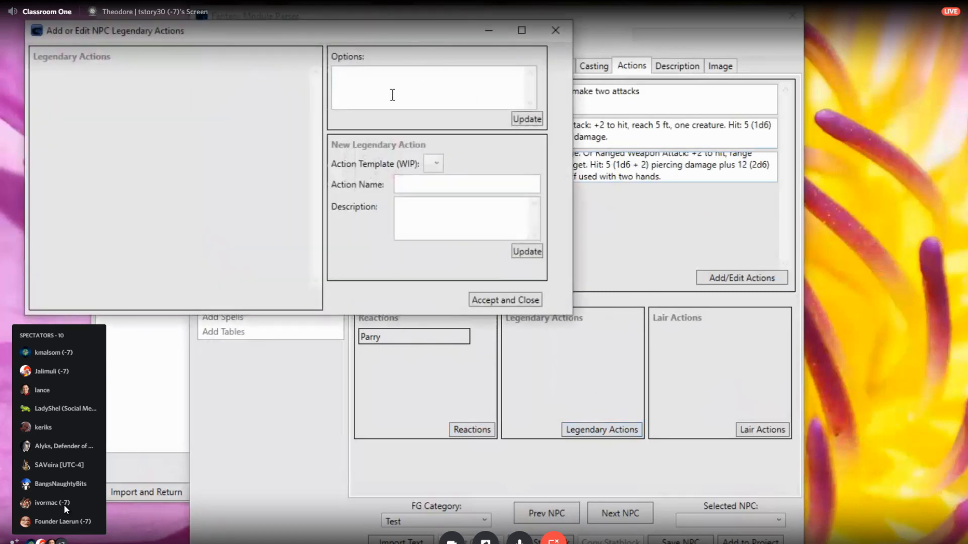
{"action": "type", "text": "This "}
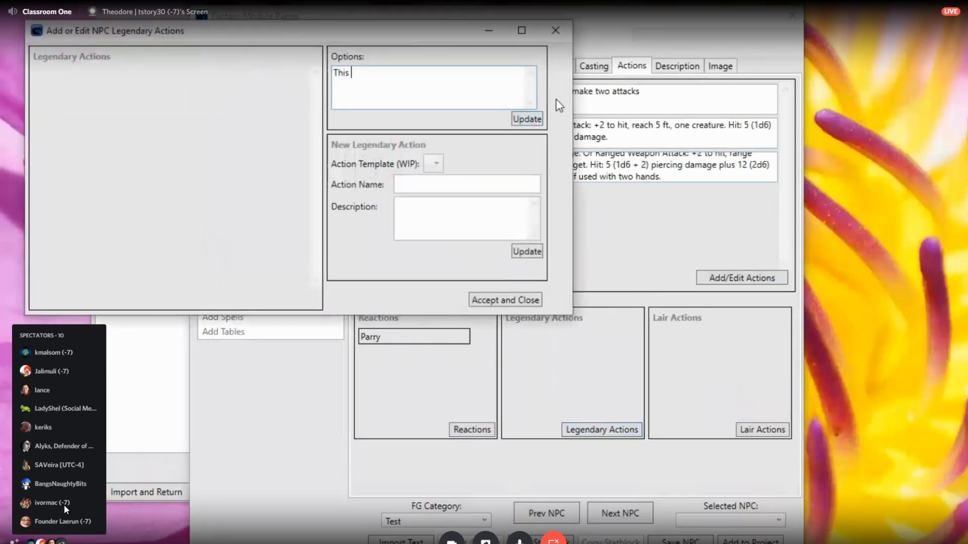
{"action": "type", "text": "monster has 3 options"}
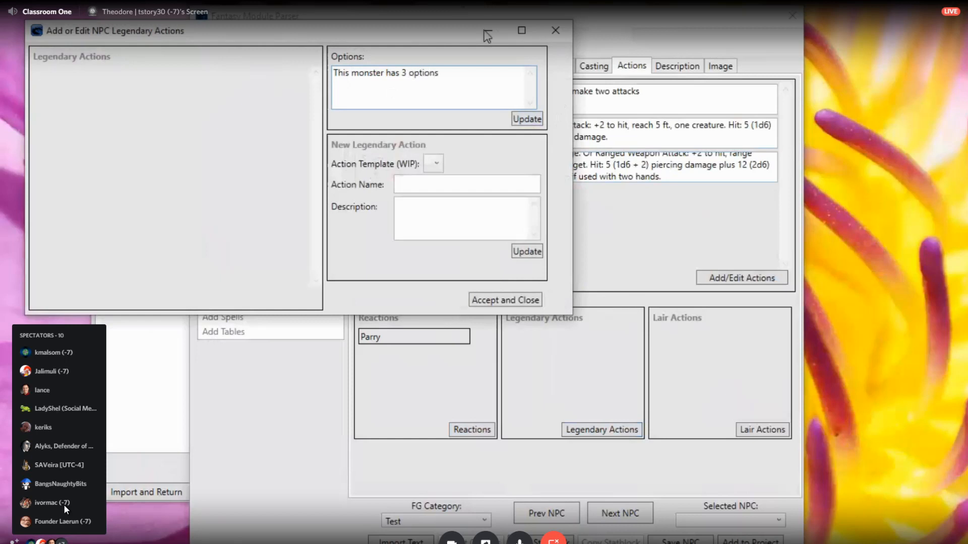
{"action": "left_click", "coordinate": [527, 119]}
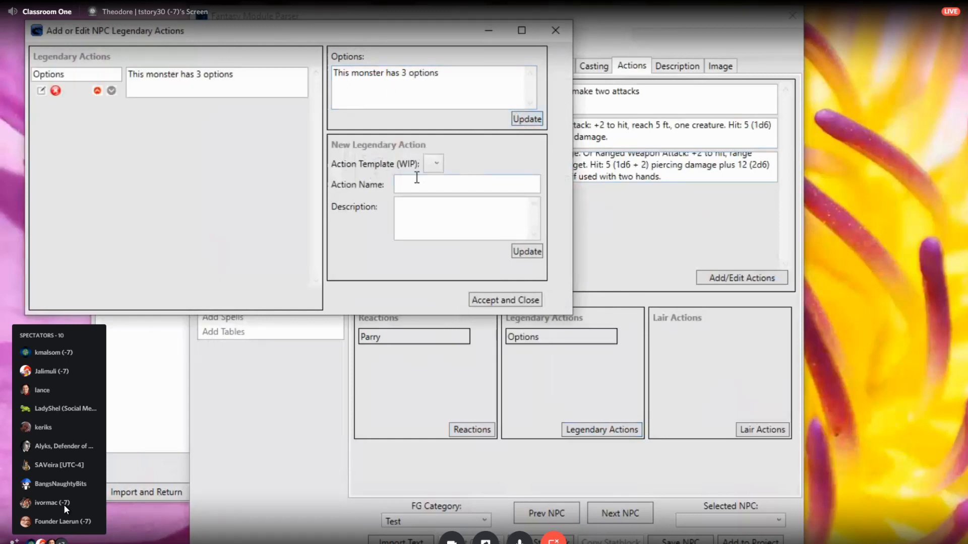
Add a legendary action named "Option one" with the text "Description" and close the legendary actions editor
{"action": "left_click", "coordinate": [416, 183]}
{"action": "type", "text": "Option one"}
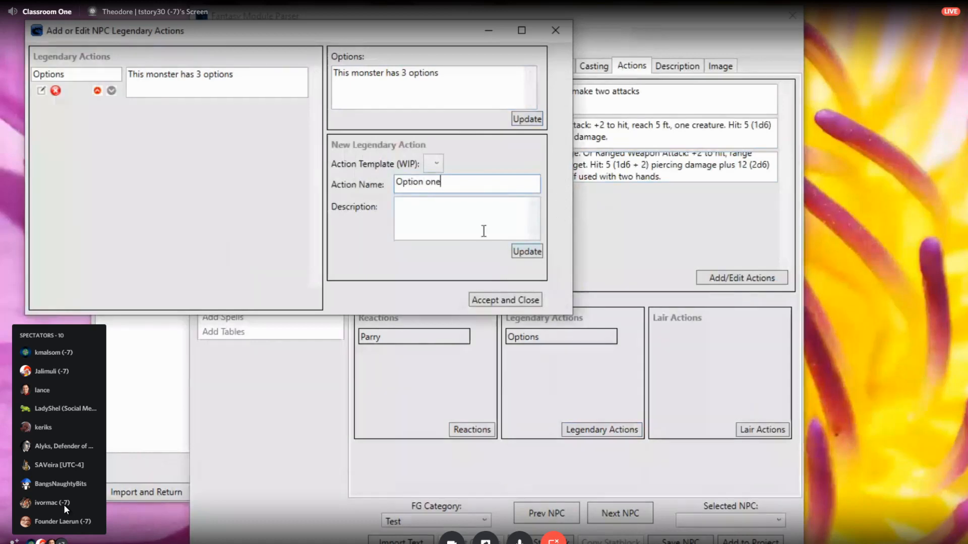
{"action": "left_click", "coordinate": [473, 225]}
{"action": "type", "text": "Descrip"}
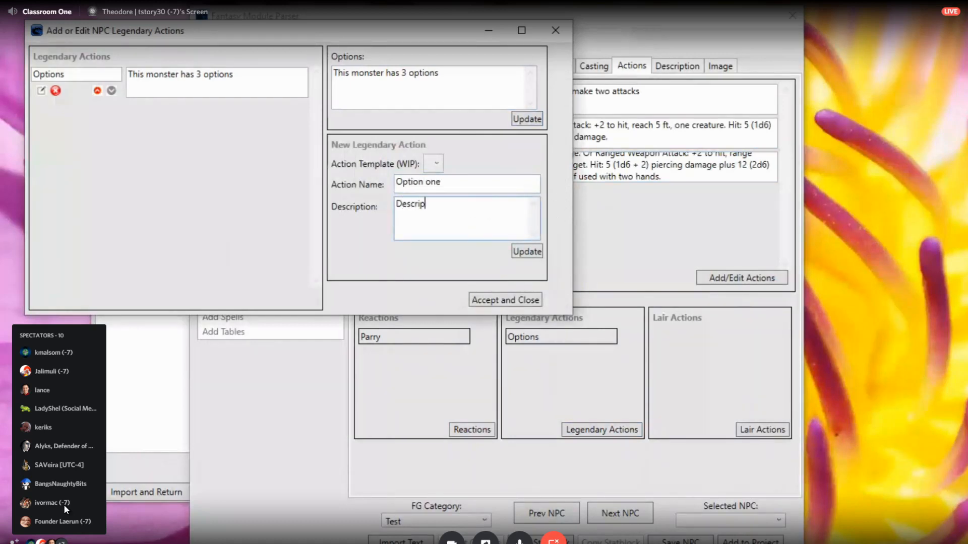
{"action": "type", "text": "tion"}
{"action": "left_click", "coordinate": [521, 255]}
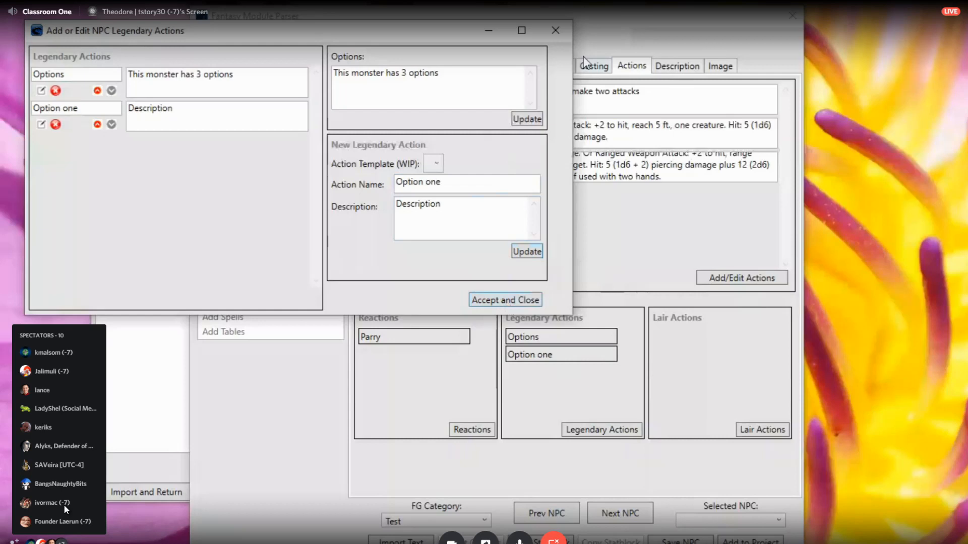
{"action": "left_click", "coordinate": [554, 34]}
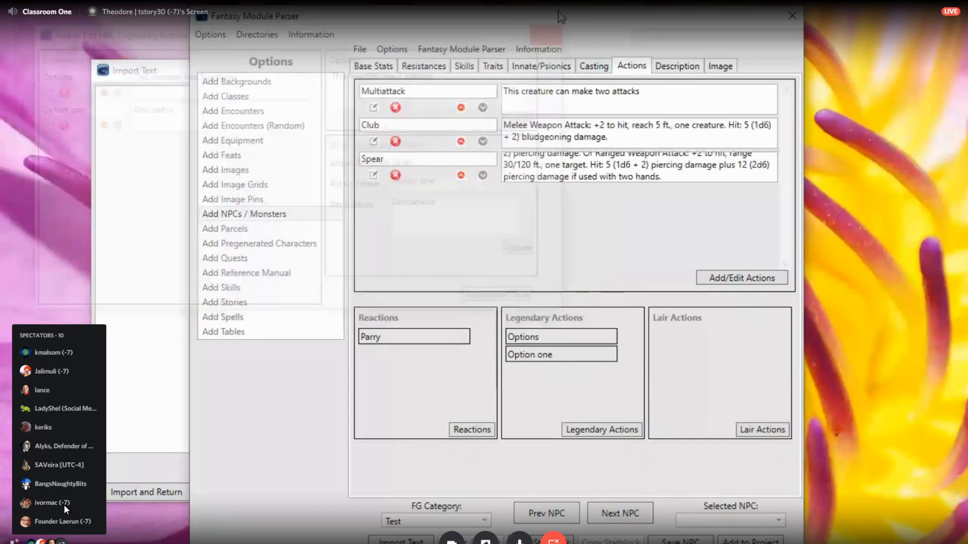
Add the lair actions options text "There is 4 options" to the NPC
{"action": "left_click", "coordinate": [762, 429]}
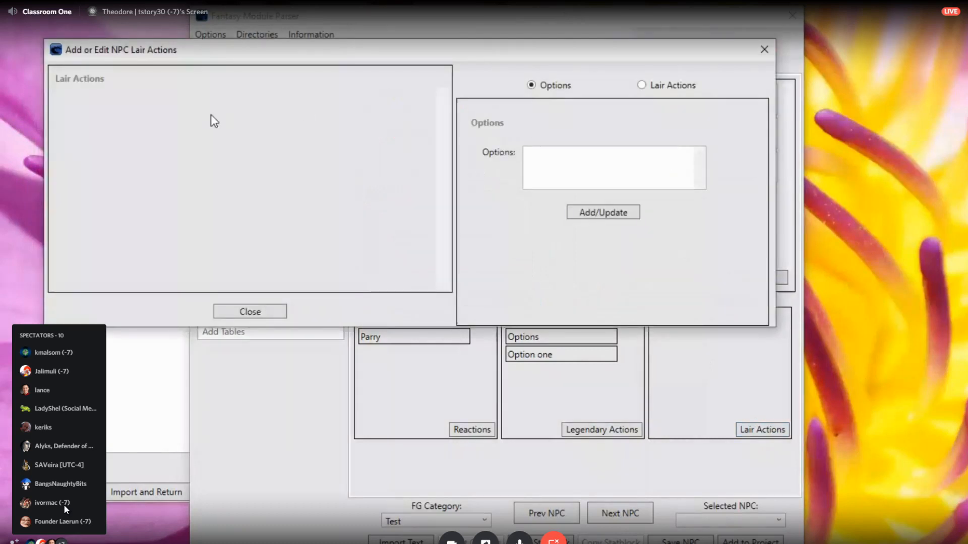
{"action": "left_click", "coordinate": [552, 179]}
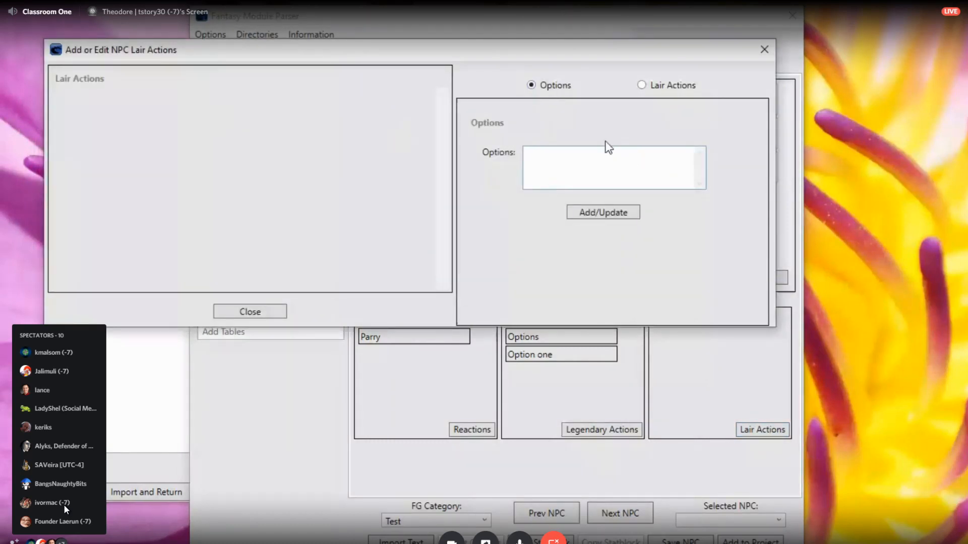
{"action": "type", "text": "There is 4 options"}
{"action": "left_click", "coordinate": [605, 215]}
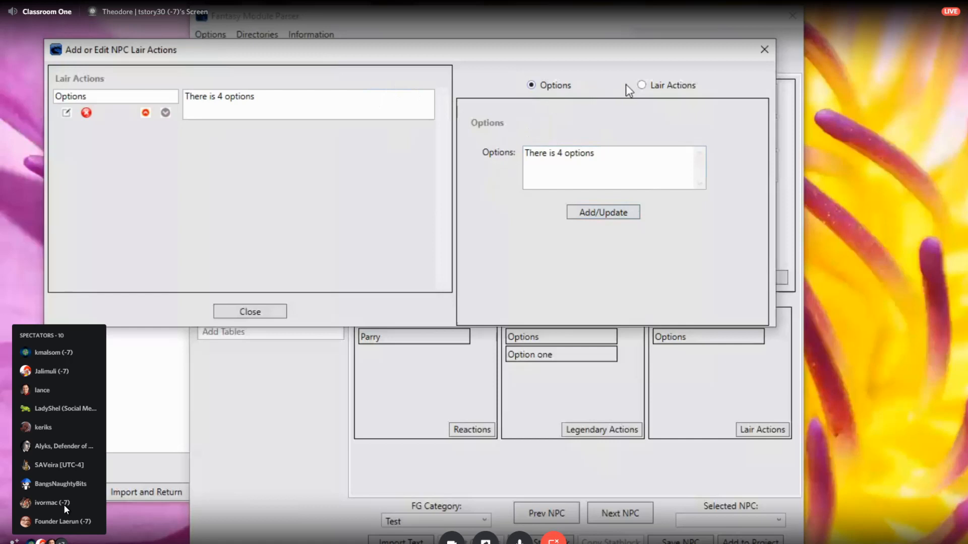
Add a lair action named "Option one" with the description "description" and close the lair actions editor
{"action": "left_click", "coordinate": [654, 86]}
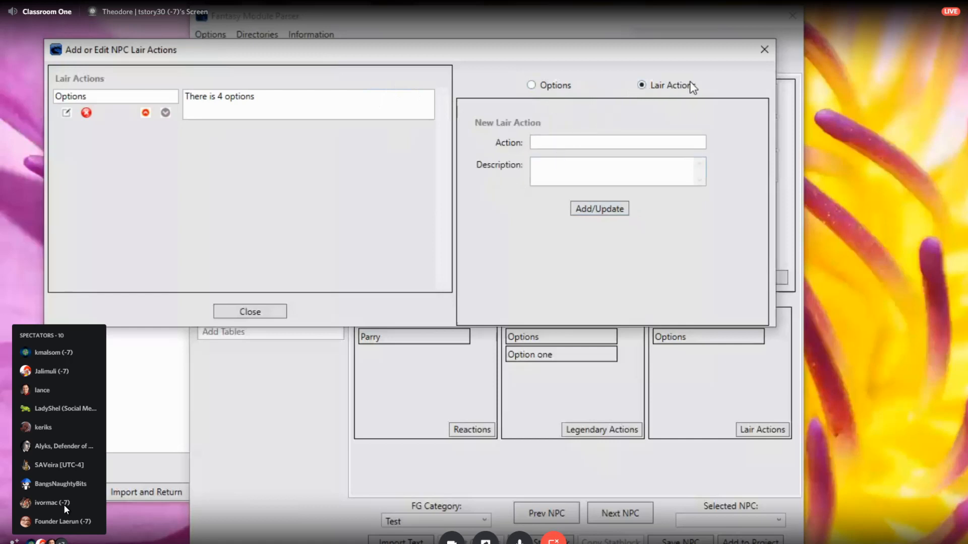
{"action": "left_click", "coordinate": [541, 142]}
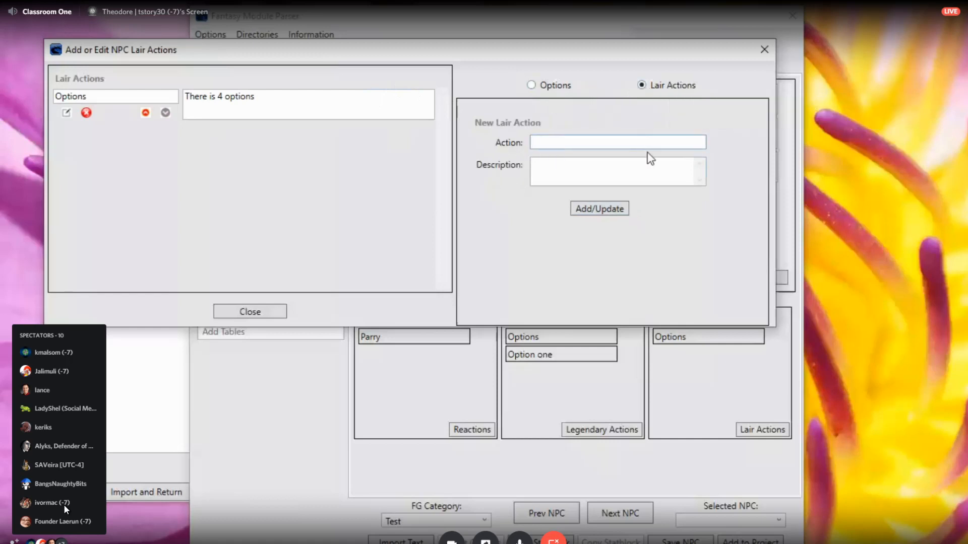
{"action": "type", "text": "Option one"}
{"action": "left_click", "coordinate": [555, 161]}
{"action": "type", "text": "descriti"}
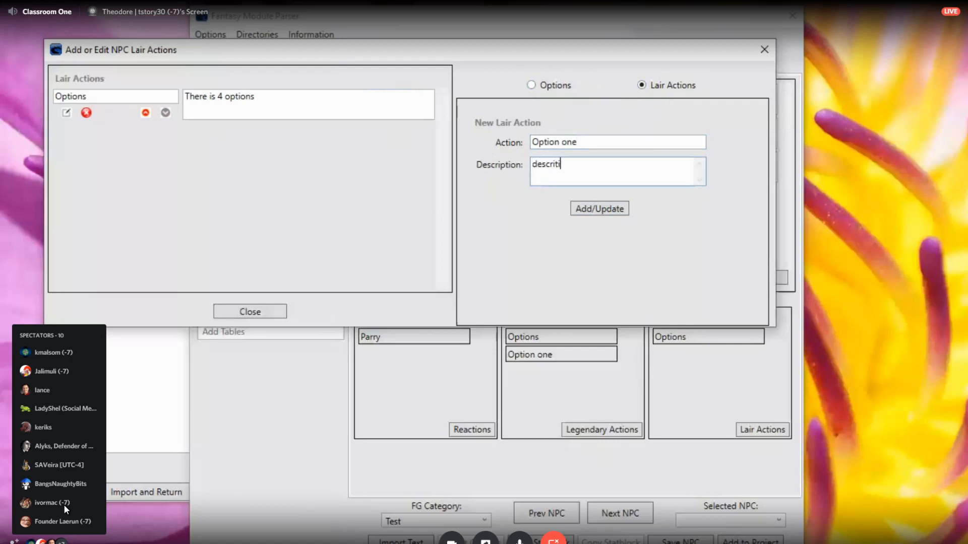
{"action": "key", "text": "BackSpace"}
{"action": "key", "text": "BackSpace"}
{"action": "type", "text": "ption"}
{"action": "left_click", "coordinate": [607, 209]}
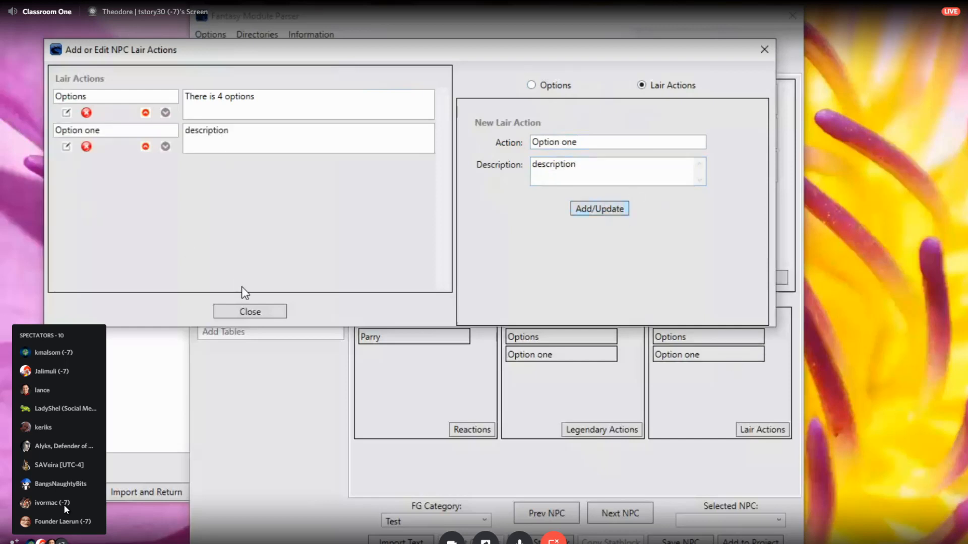
{"action": "left_click", "coordinate": [235, 311]}
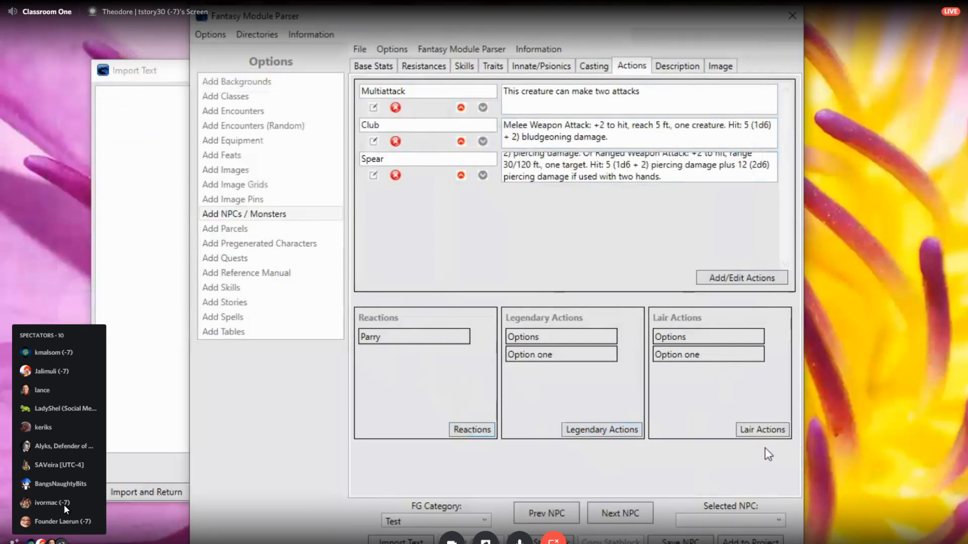
Check the NPC's existing reaction in the reactions editor and close it
{"action": "left_click", "coordinate": [471, 430]}
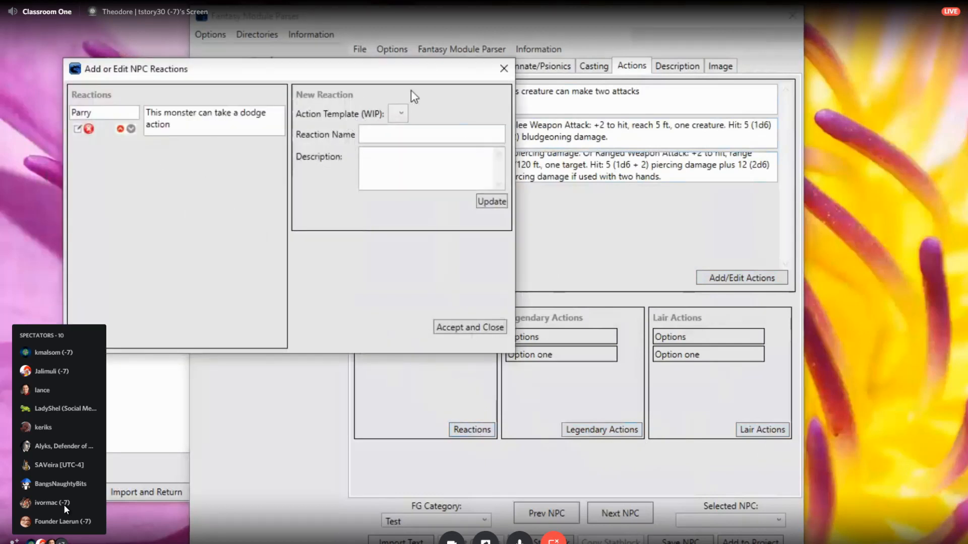
{"action": "left_click", "coordinate": [502, 70]}
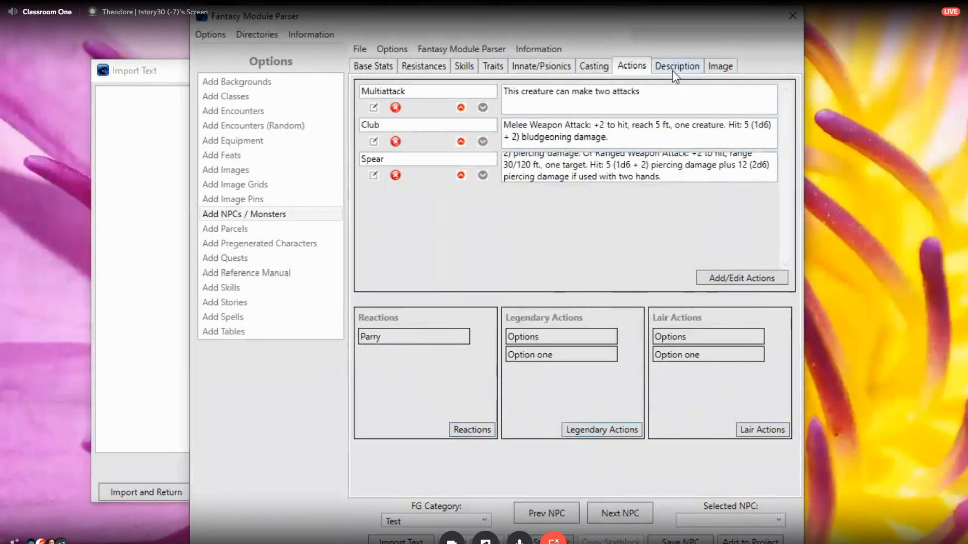
Bring up the Markdown help for the NPC's description and place it beside the main window
{"action": "left_click", "coordinate": [670, 64]}
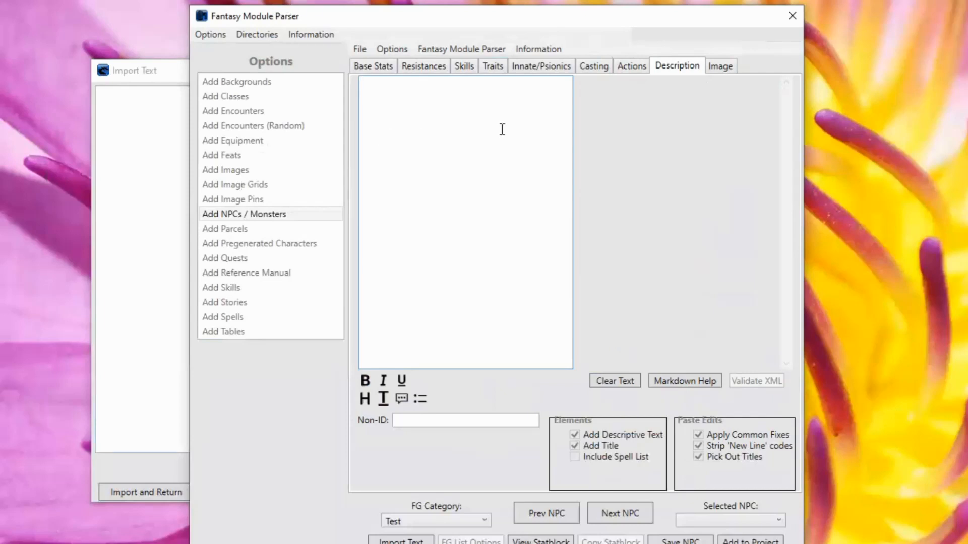
{"action": "left_click", "coordinate": [685, 381]}
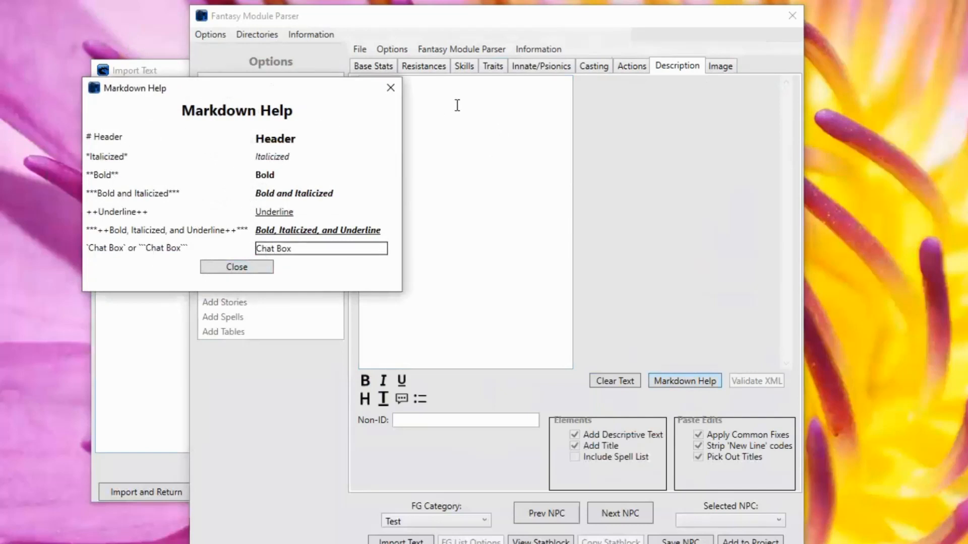
{"action": "left_click_drag", "start_coordinate": [268, 99], "coordinate": [868, 120]}
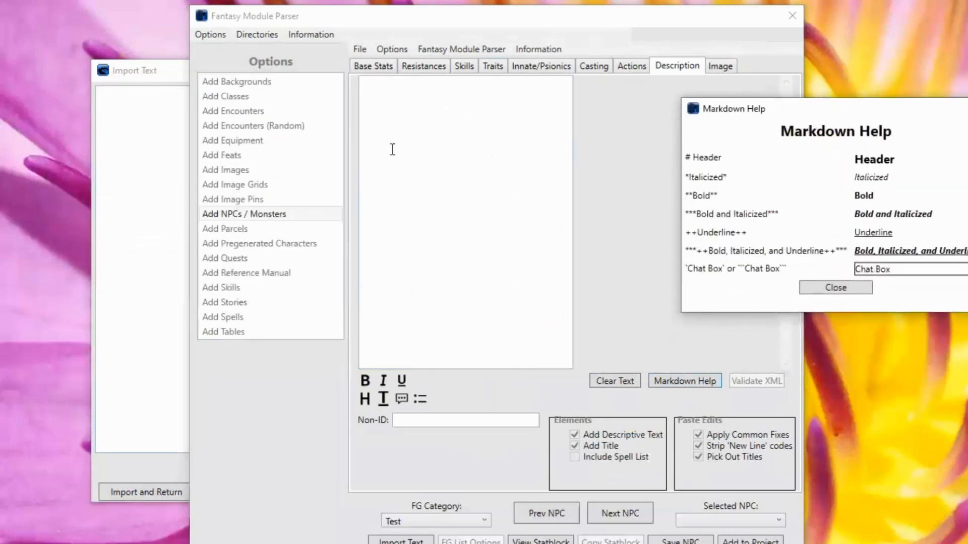
{"action": "left_click_drag", "start_coordinate": [494, 26], "coordinate": [364, 8]}
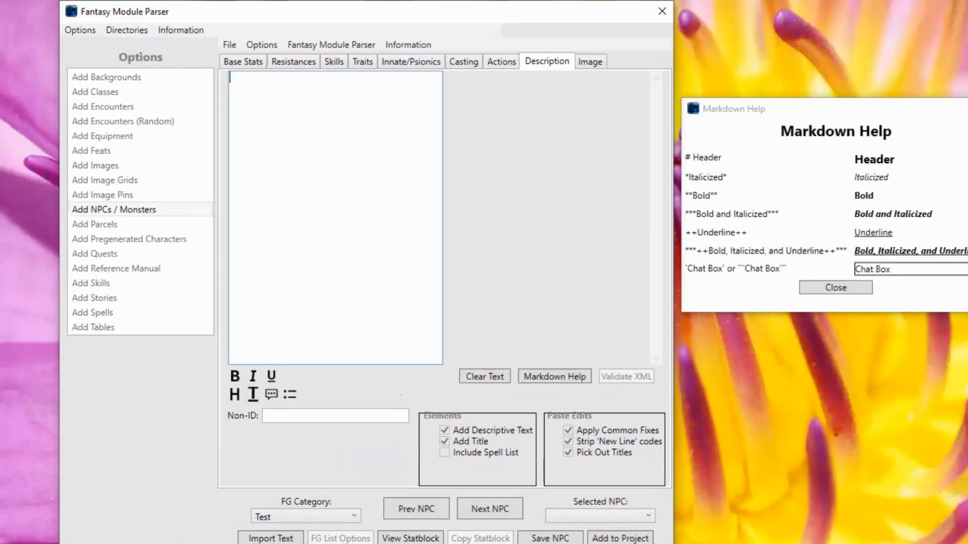
Write "Monster name" as a Markdown heading in the description, briefly trying the second heading level
{"action": "type", "text": "# M"}
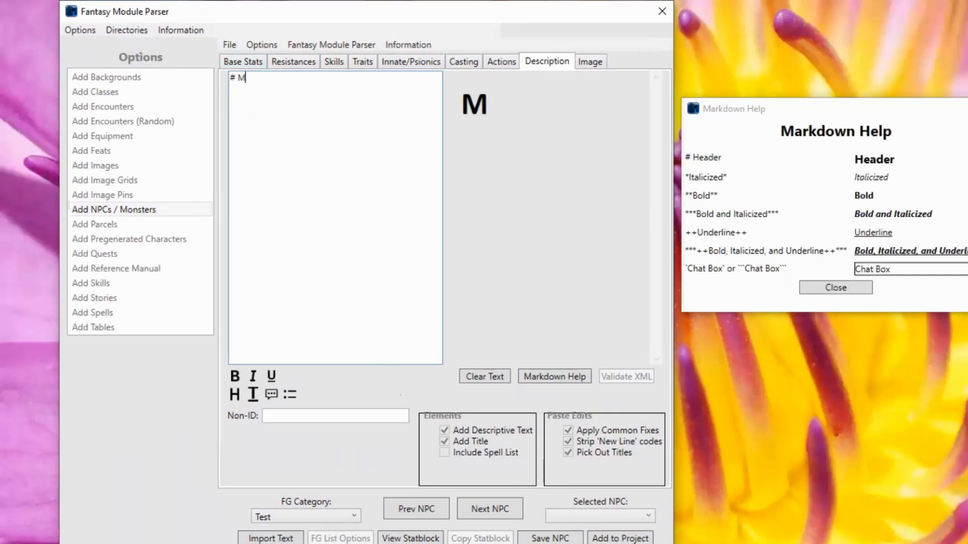
{"action": "type", "text": "onster name"}
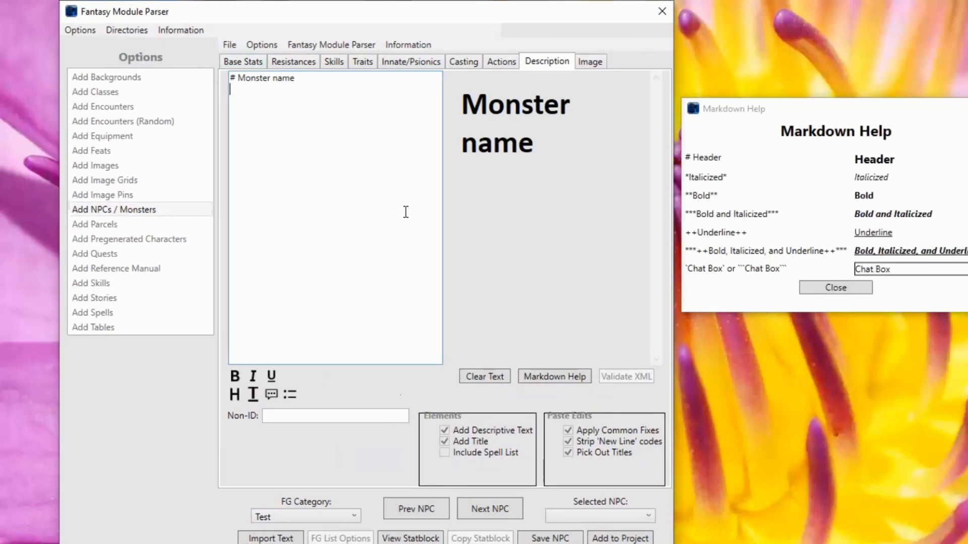
{"action": "left_click", "coordinate": [239, 78]}
{"action": "type", "text": "#"}
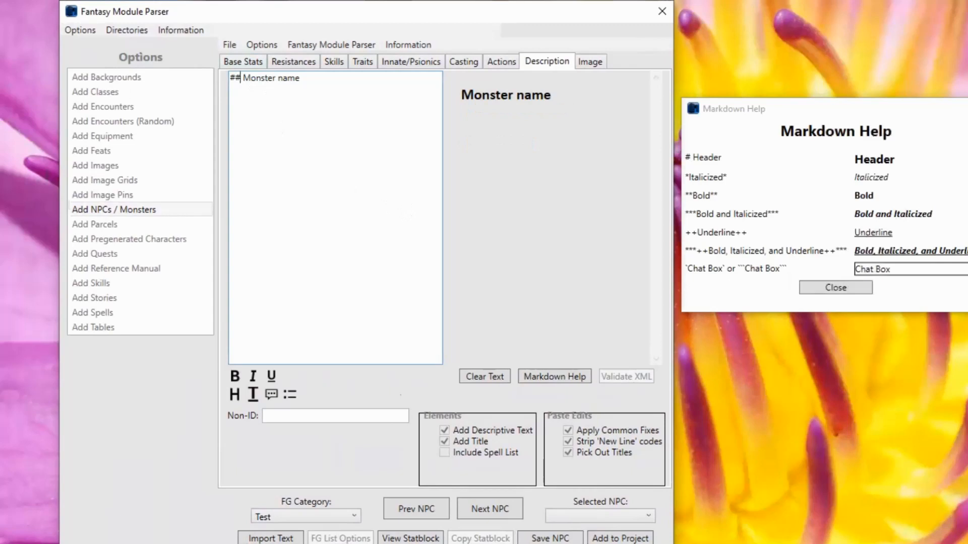
{"action": "key", "text": "BackSpace"}
{"action": "left_click", "coordinate": [260, 103]}
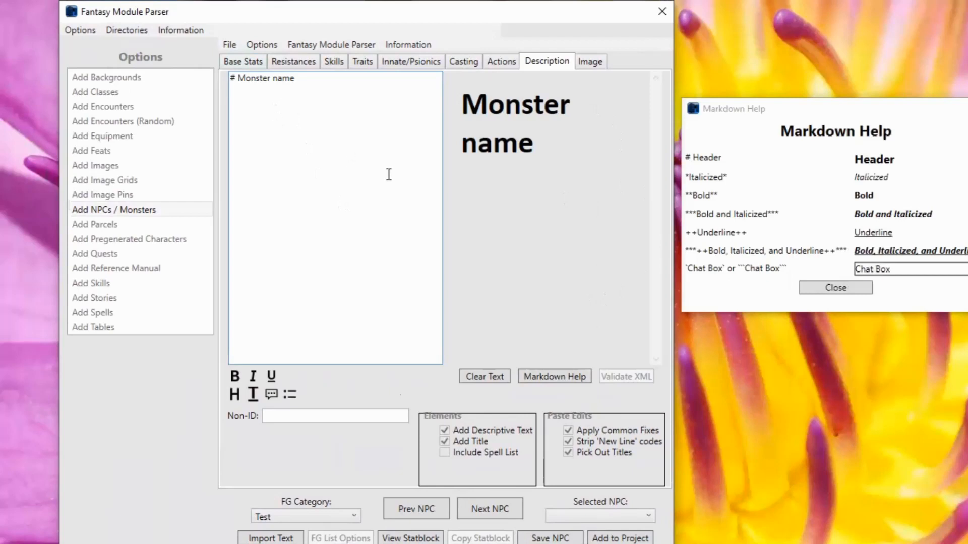
Add the Markdown lines "Italicized text" in italics and "Bold text" in bold below the description heading
{"action": "type", "text": "*Italicized te"}
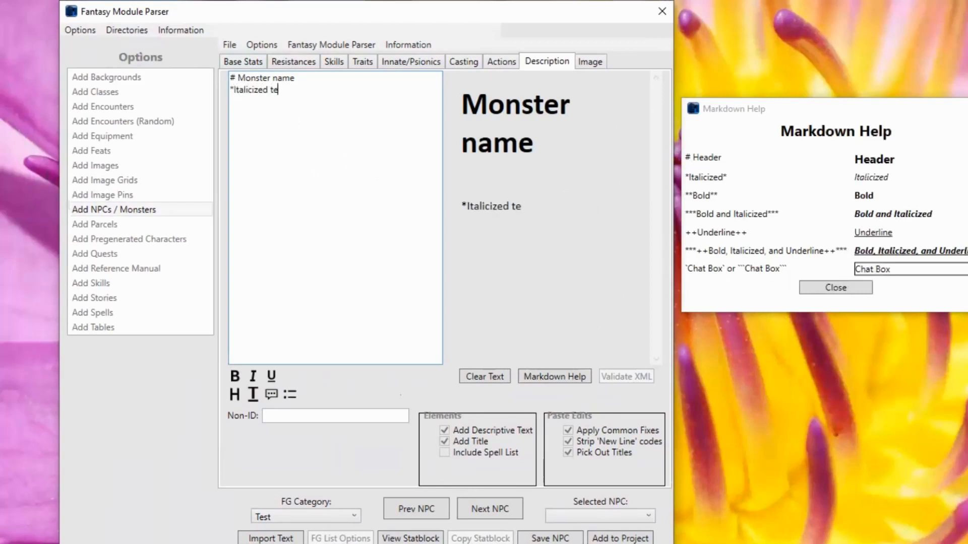
{"action": "type", "text": "xt* "}
{"action": "type", "text": "**Bold"}
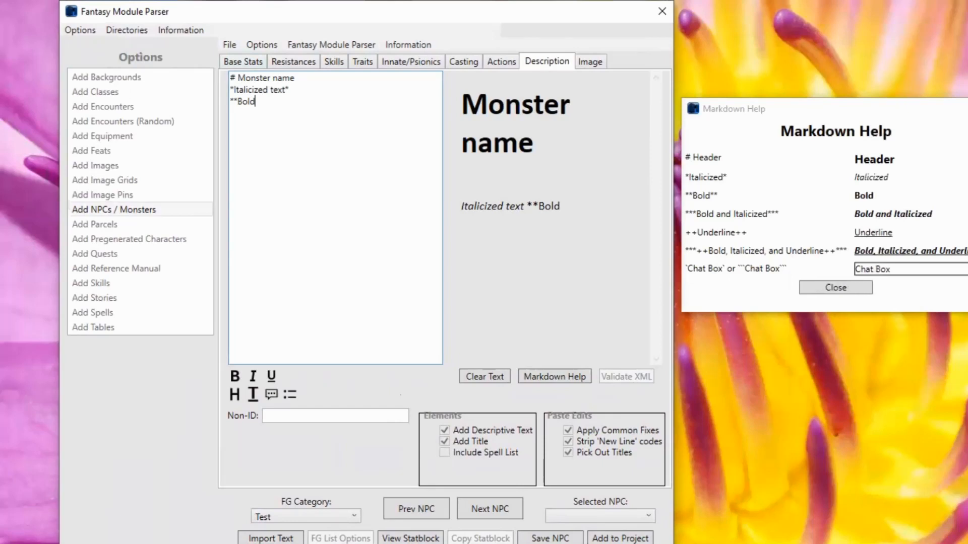
{"action": "type", "text": "text*"}
{"action": "type", "text": "*"}
{"action": "key", "text": "Return"}
Add the line "Bold & italicized" with combined bold and italic Markdown to the description
{"action": "type", "text": "***"}
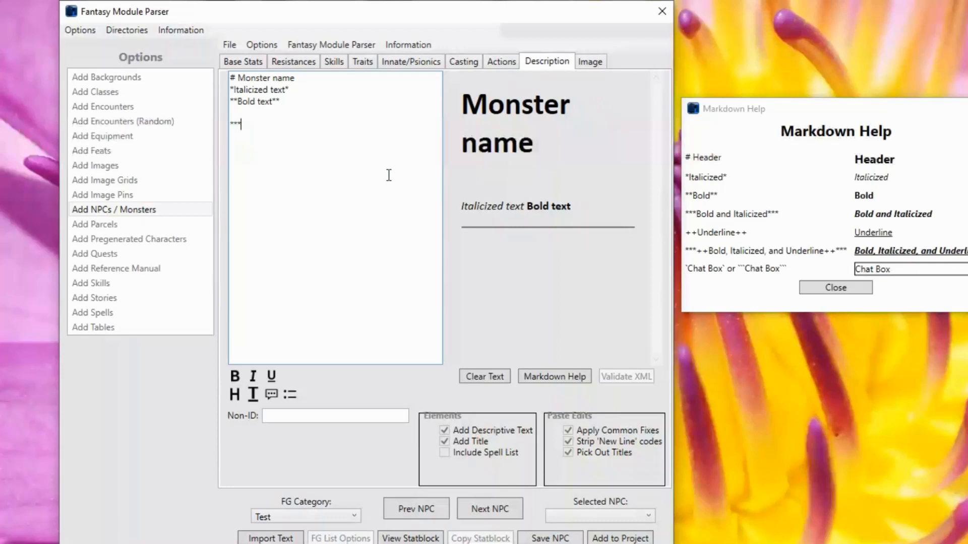
{"action": "type", "text": "Bol"}
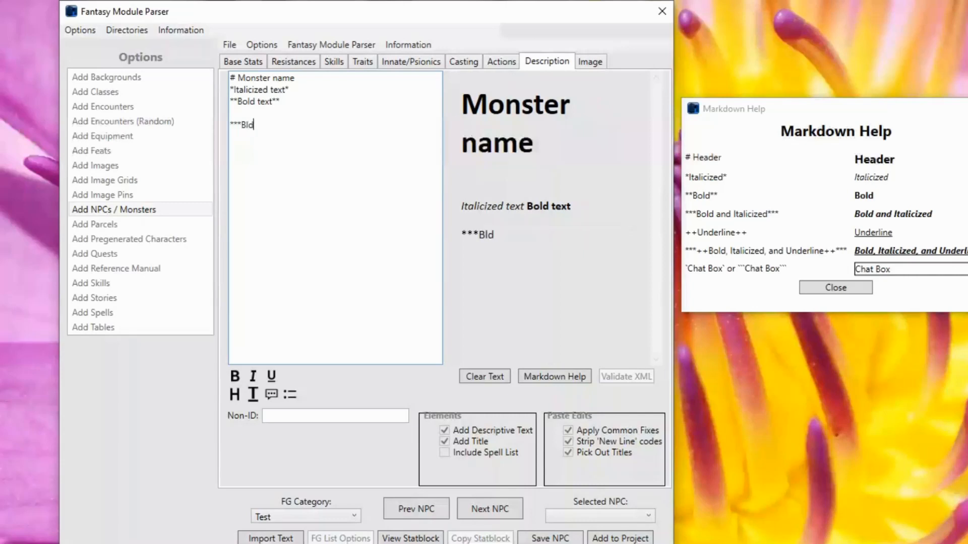
{"action": "key", "text": "BackSpace"}
{"action": "key", "text": "BackSpace"}
{"action": "type", "text": "old & ai"}
{"action": "key", "text": "BackSpace"}
{"action": "key", "text": "BackSpace"}
{"action": "type", "text": "italicized"}
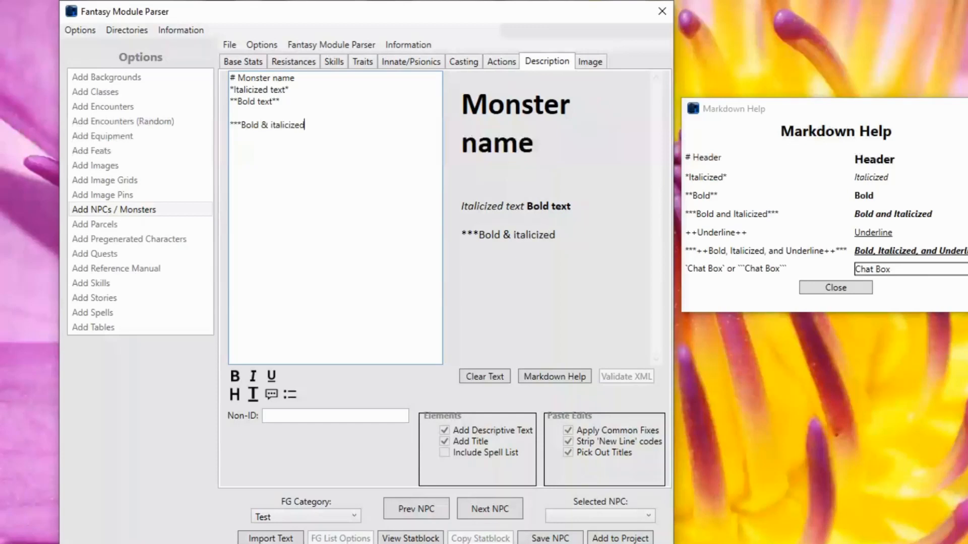
{"action": "type", "text": "***"}
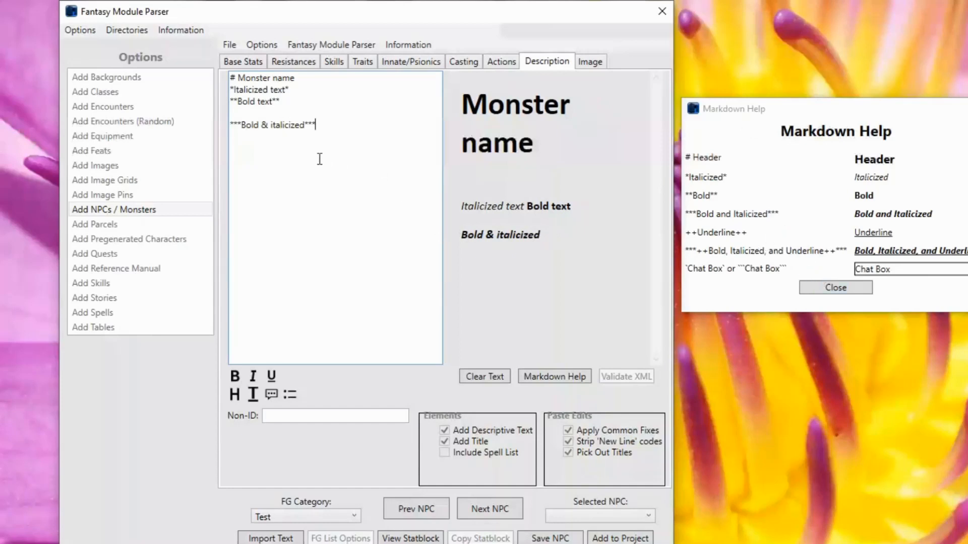
Add a Markdown chat box reading "Chat Box" on a new line of the description
{"action": "key", "text": "Return"}
{"action": "key", "text": "Return"}
{"action": "type", "text": "`Chat Box`"}
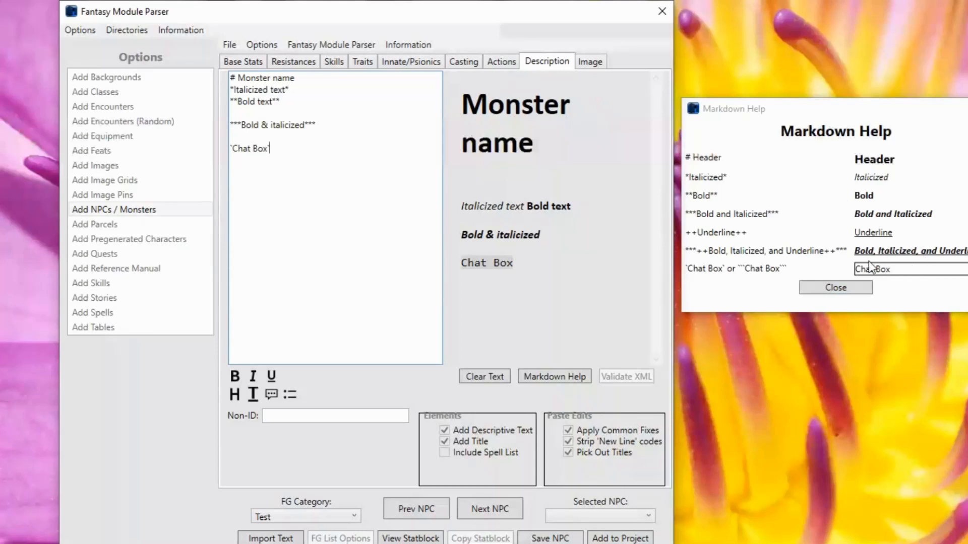
Close the Markdown help and clear all of the sample description text
{"action": "left_click", "coordinate": [818, 287]}
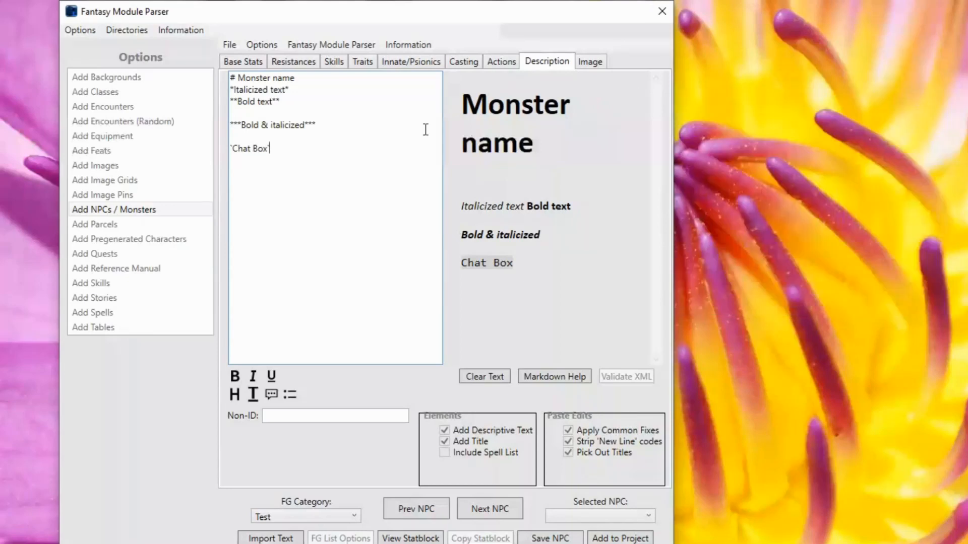
{"action": "left_click", "coordinate": [479, 377]}
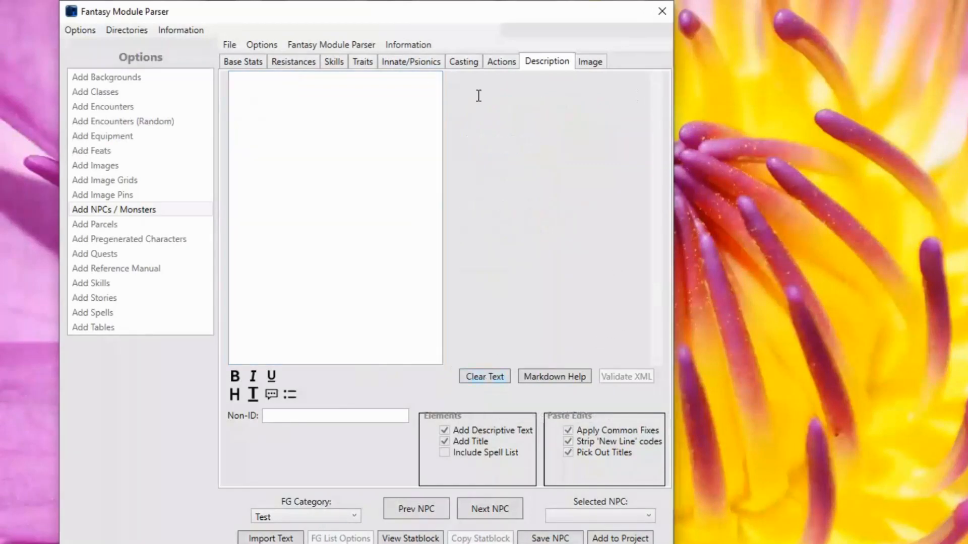
Start choosing an image file for the NPC and browse to the personal profile folder in C:\Users
{"action": "left_click", "coordinate": [589, 62]}
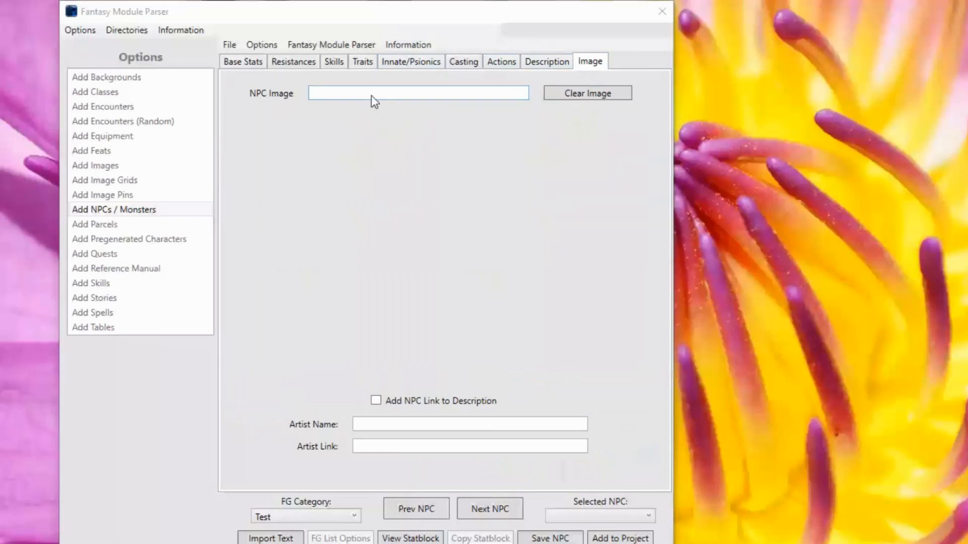
{"action": "left_click", "coordinate": [371, 95]}
{"action": "scroll", "coordinate": [153, 214], "scroll_direction": "down", "scroll_amount": 1}
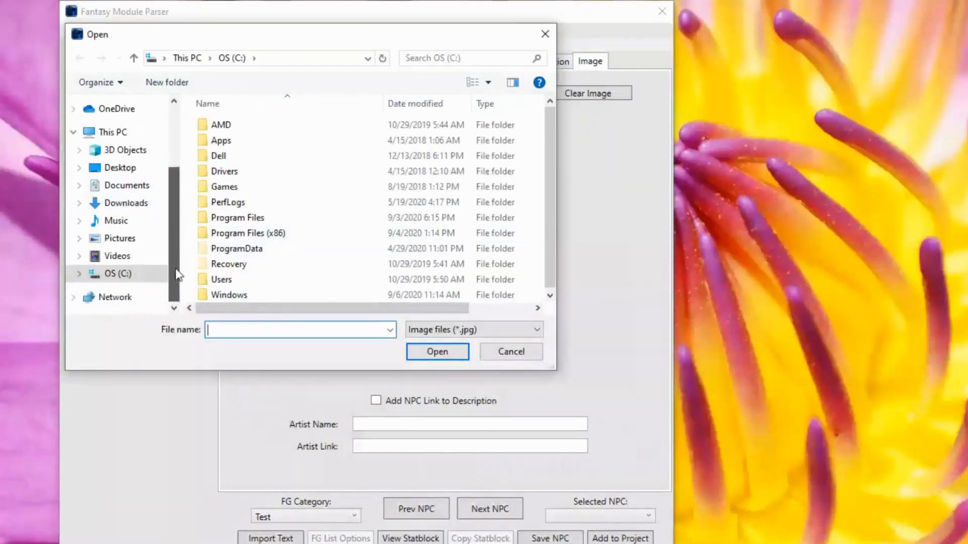
{"action": "left_click", "coordinate": [110, 274]}
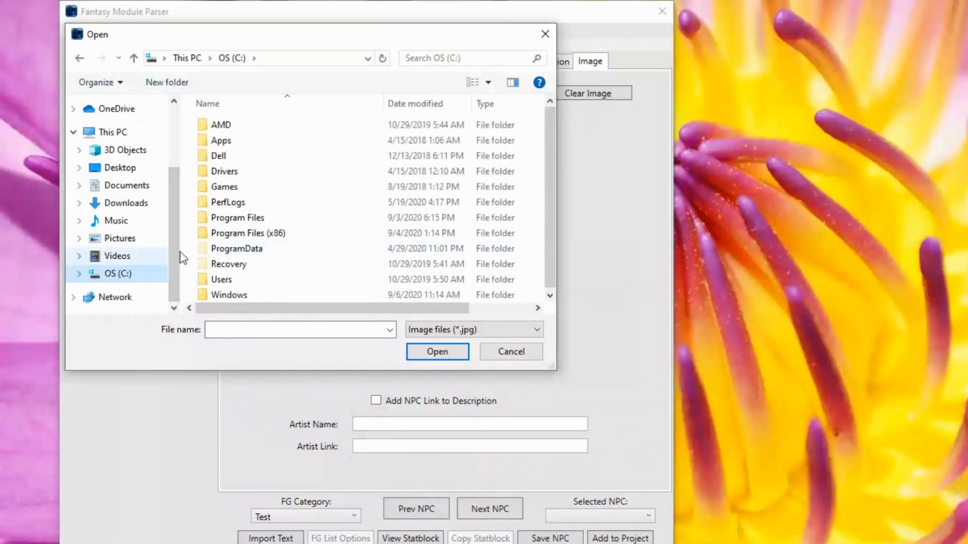
{"action": "double_click", "coordinate": [208, 280]}
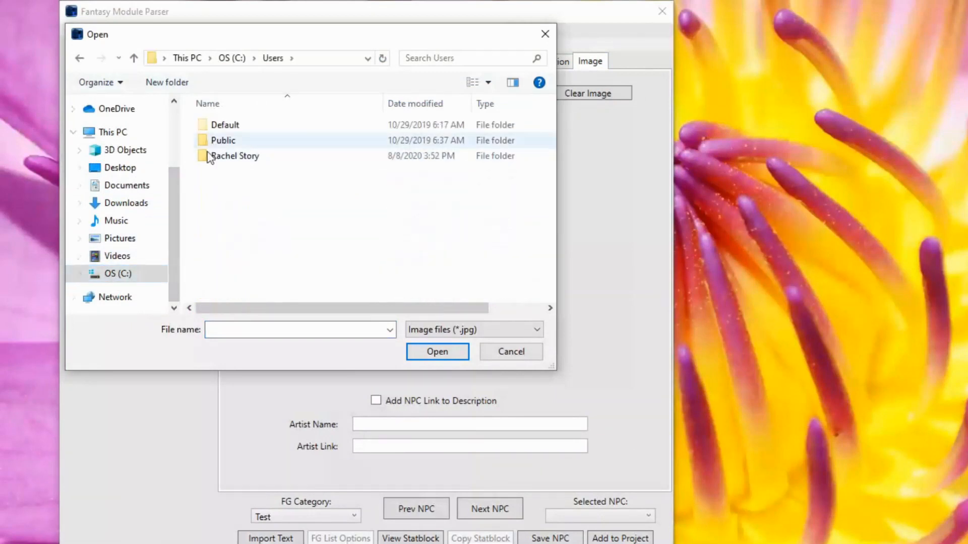
{"action": "left_click", "coordinate": [206, 160]}
{"action": "double_click", "coordinate": [206, 160]}
Browse from the personal profile folder into AppData\Roaming in the image file chooser
{"action": "scroll", "coordinate": [244, 171], "scroll_direction": "down", "scroll_amount": 3}
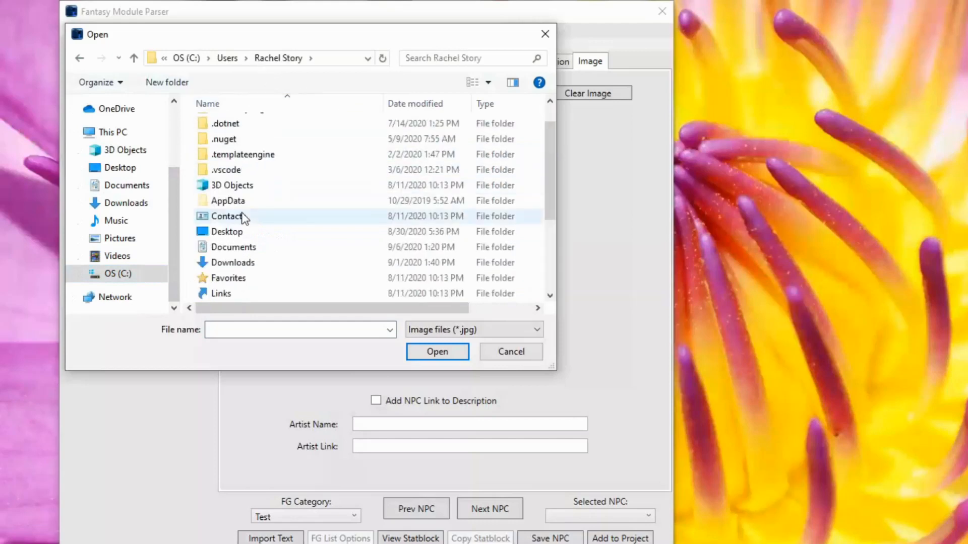
{"action": "scroll", "coordinate": [217, 194], "scroll_direction": "up", "scroll_amount": 1}
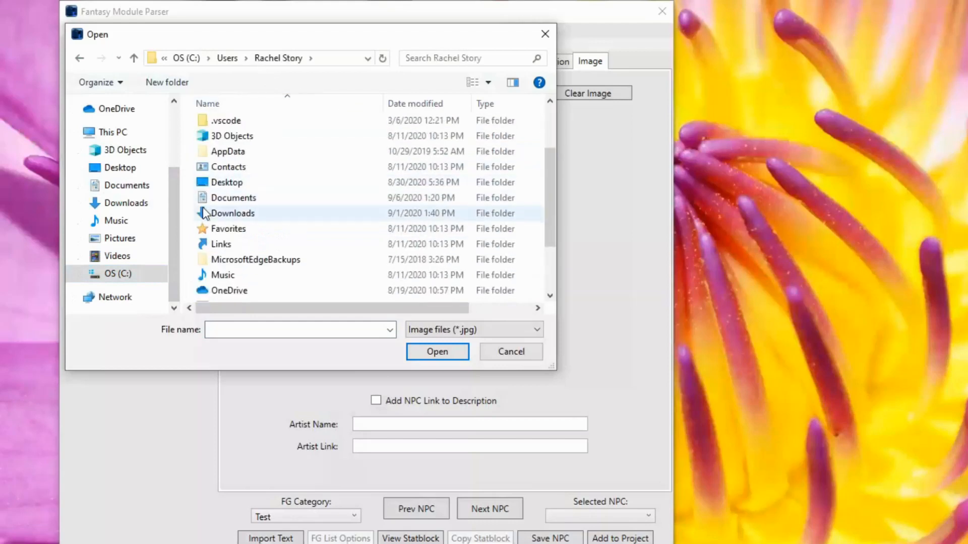
{"action": "scroll", "coordinate": [239, 284], "scroll_direction": "down", "scroll_amount": 2}
{"action": "scroll", "coordinate": [249, 238], "scroll_direction": "up", "scroll_amount": 4}
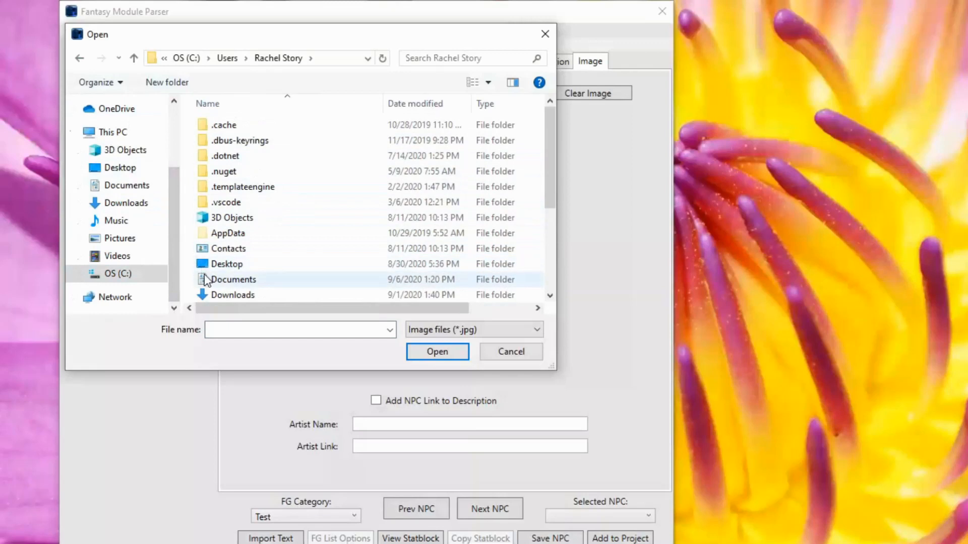
{"action": "scroll", "coordinate": [205, 278], "scroll_direction": "down", "scroll_amount": 2}
{"action": "scroll", "coordinate": [216, 221], "scroll_direction": "up", "scroll_amount": 2}
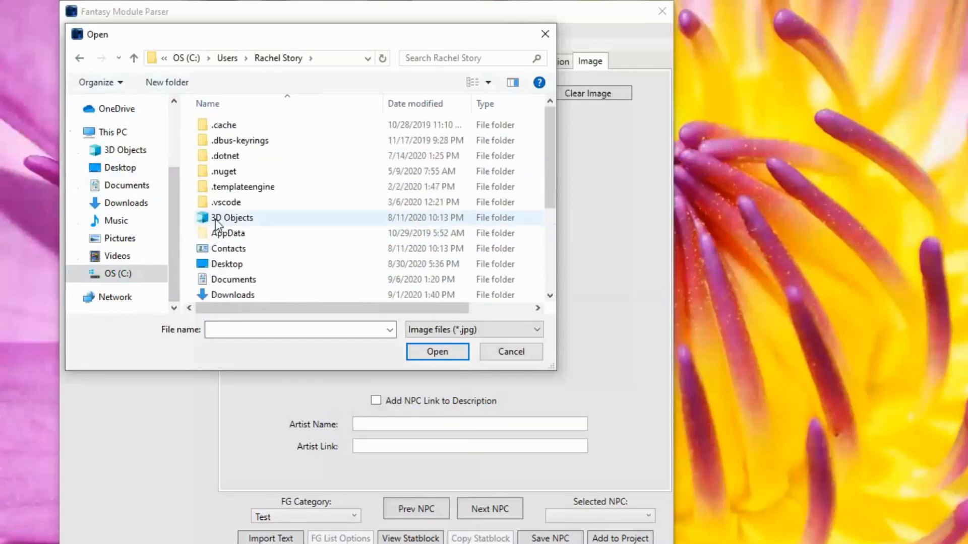
{"action": "scroll", "coordinate": [215, 217], "scroll_direction": "down", "scroll_amount": 4}
{"action": "scroll", "coordinate": [215, 217], "scroll_direction": "up", "scroll_amount": 4}
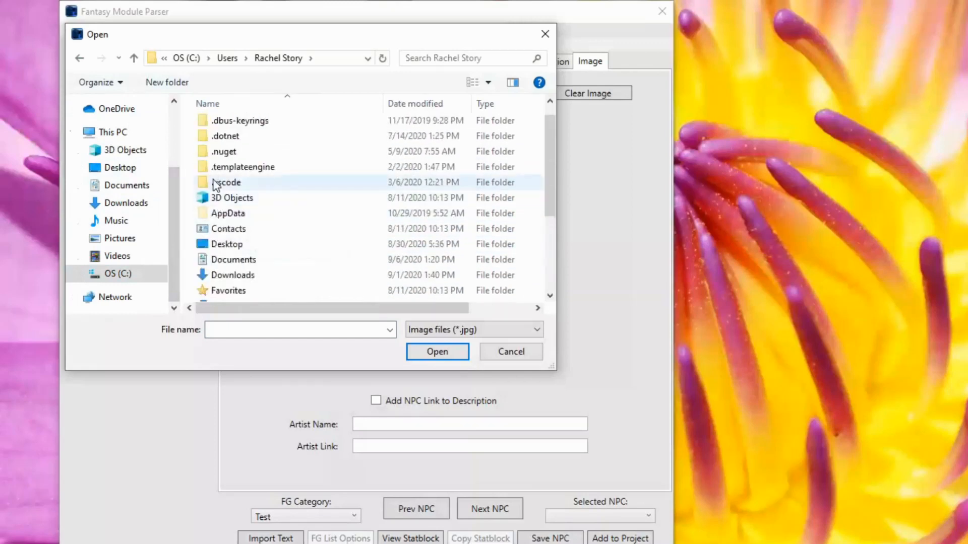
{"action": "double_click", "coordinate": [201, 217]}
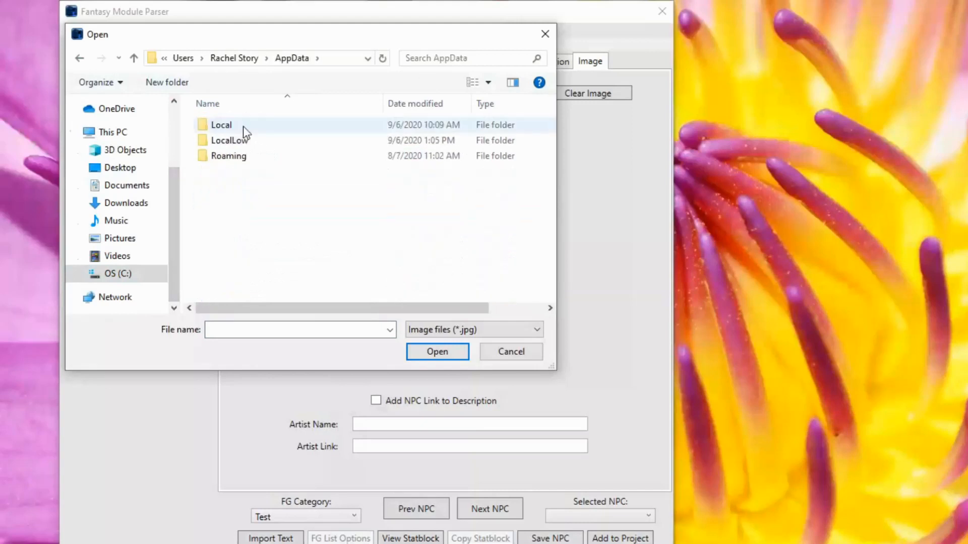
{"action": "left_click", "coordinate": [212, 162]}
{"action": "double_click", "coordinate": [213, 160]}
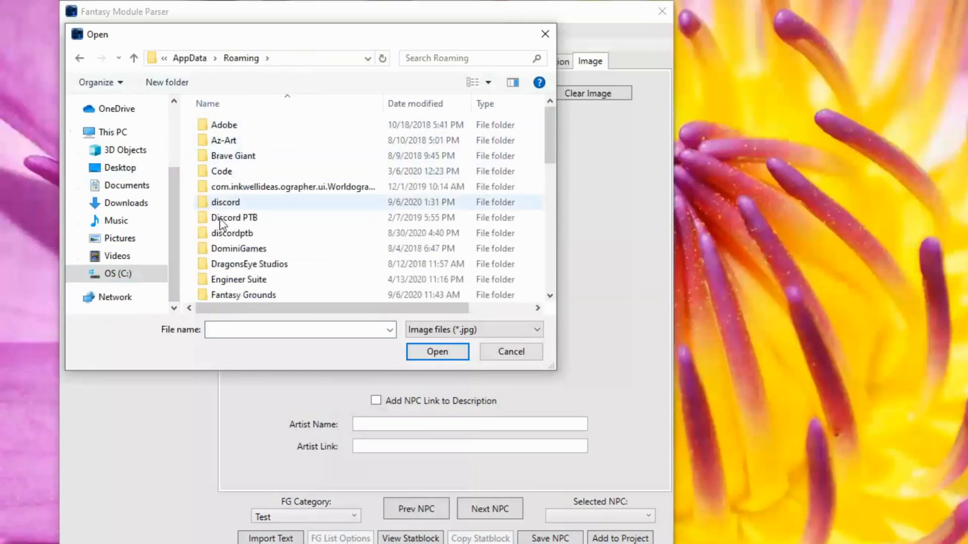
Open the GP Adaptable NPCs folder inside the Fantasy Grounds modules folder
{"action": "scroll", "coordinate": [237, 232], "scroll_direction": "down", "scroll_amount": 1}
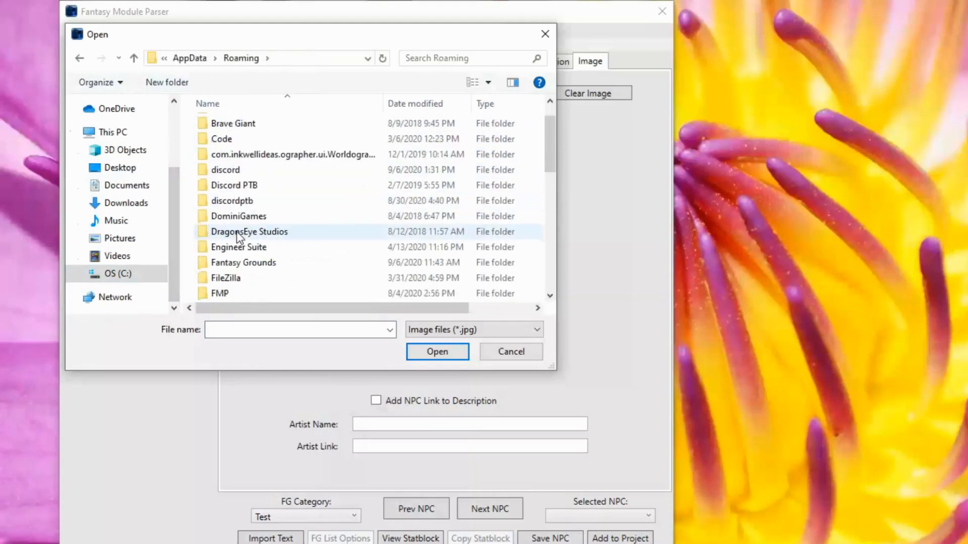
{"action": "double_click", "coordinate": [219, 269]}
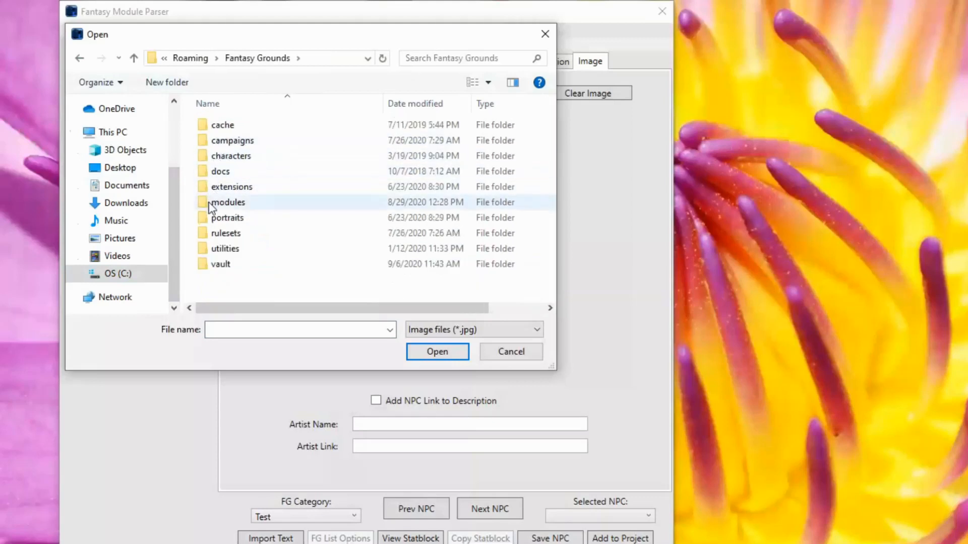
{"action": "double_click", "coordinate": [217, 203]}
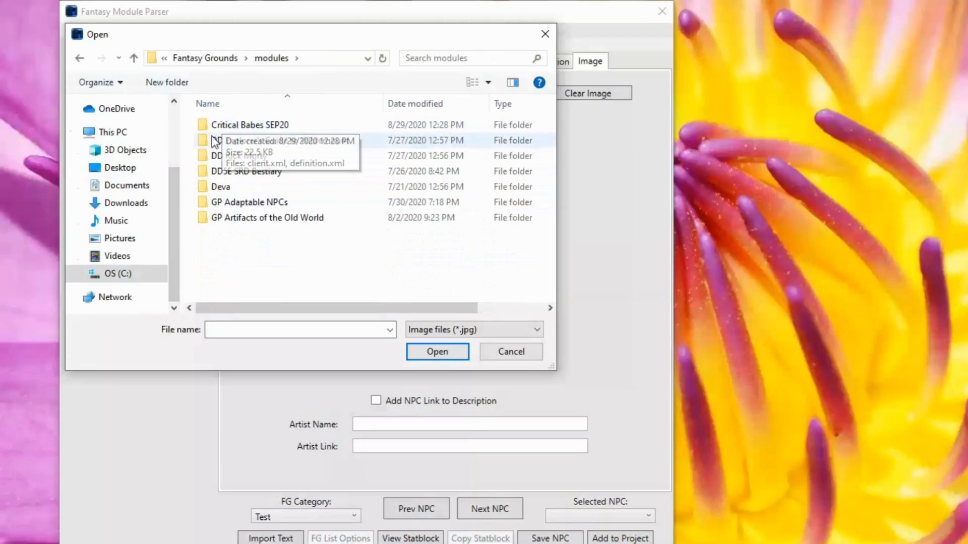
{"action": "left_click", "coordinate": [204, 206]}
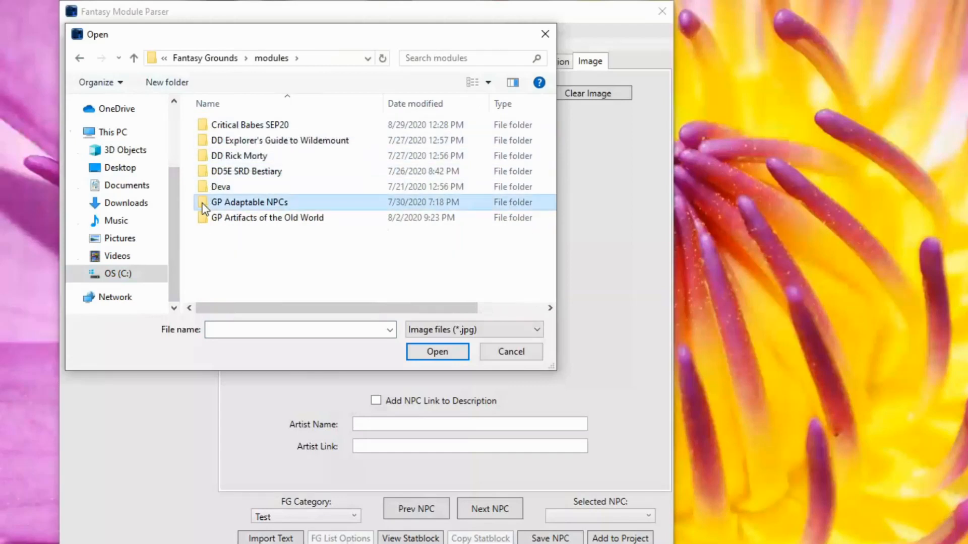
{"action": "key", "text": "Return"}
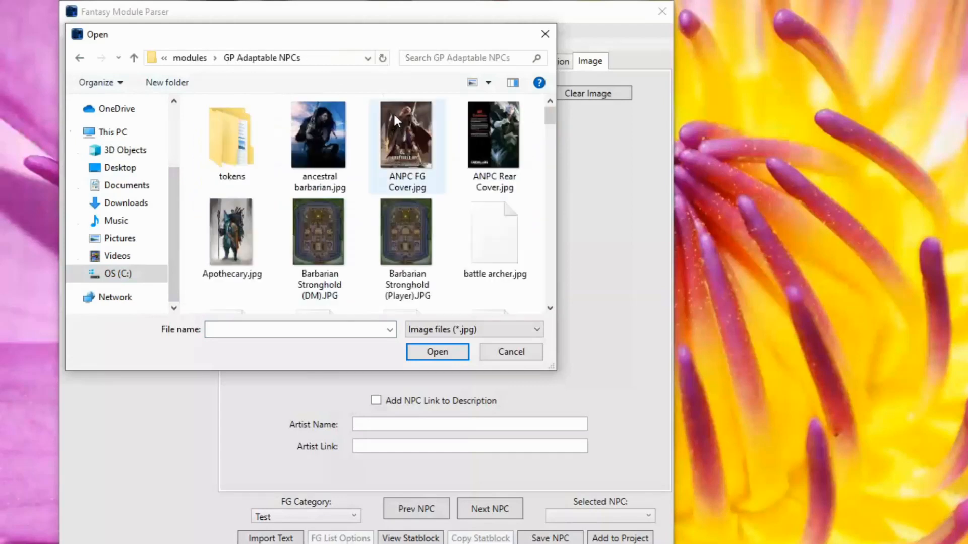
Load ancestral barbarian.jpg as the NPC image
{"action": "left_click", "coordinate": [416, 132]}
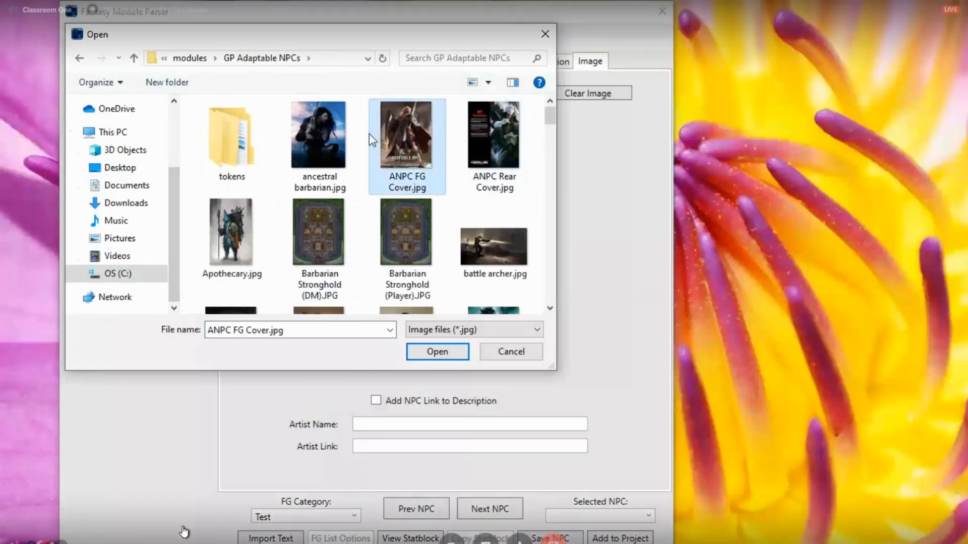
{"action": "left_click", "coordinate": [351, 162]}
{"action": "left_click", "coordinate": [448, 352]}
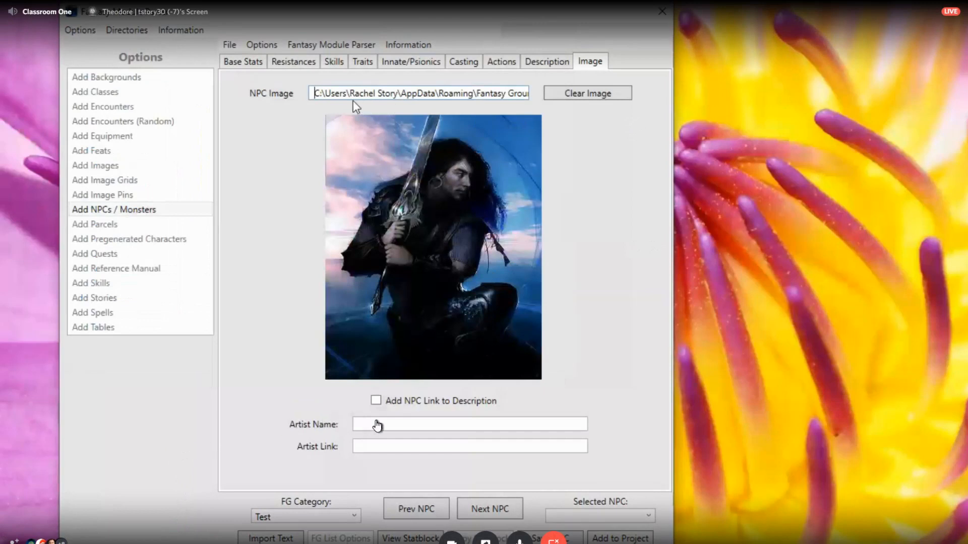
Clear the NPC image and return to the NPC's base stats
{"action": "left_click", "coordinate": [605, 93]}
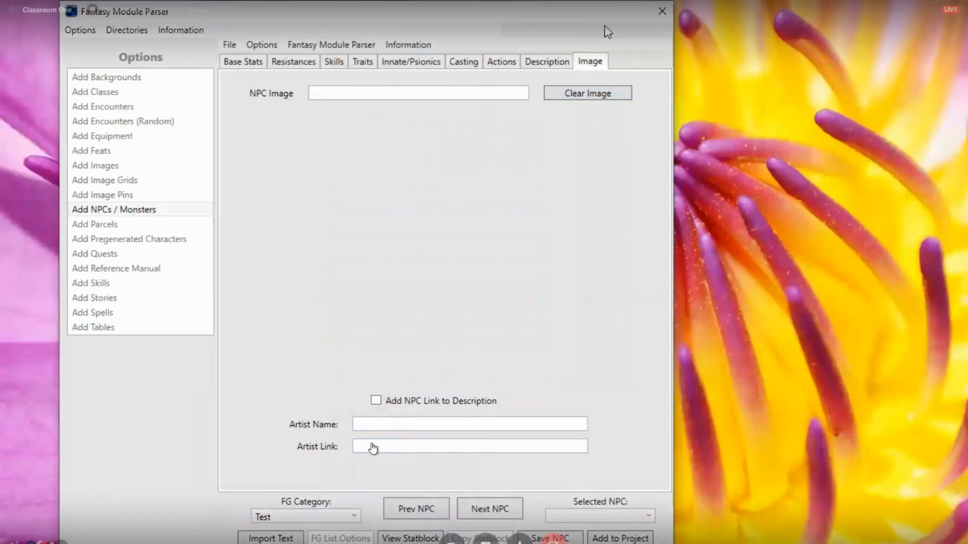
{"action": "left_click", "coordinate": [247, 69]}
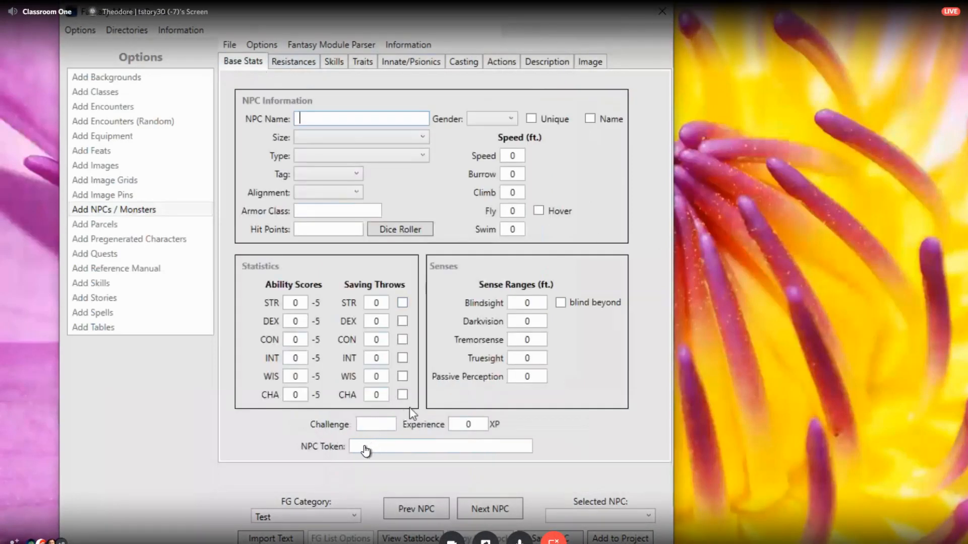
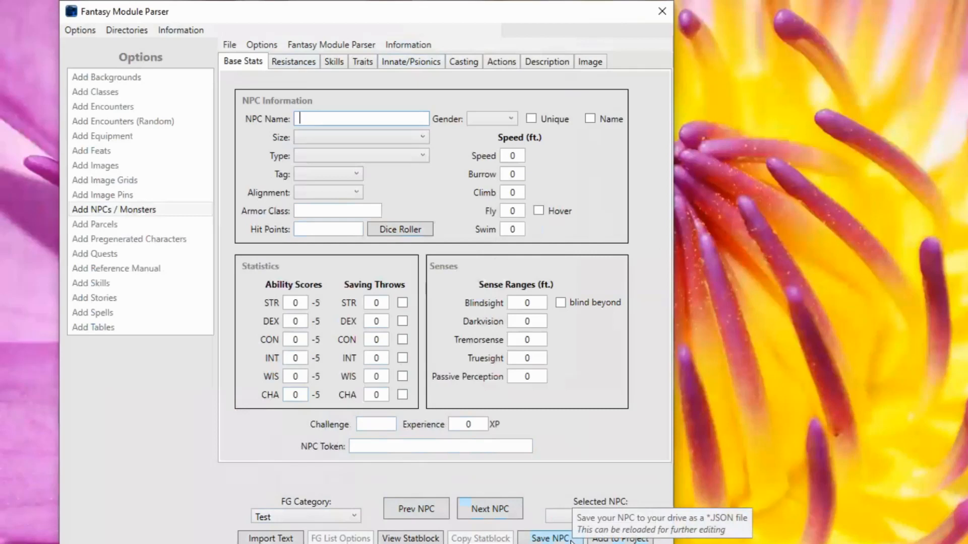
{"action": "left_click", "coordinate": [571, 540]}
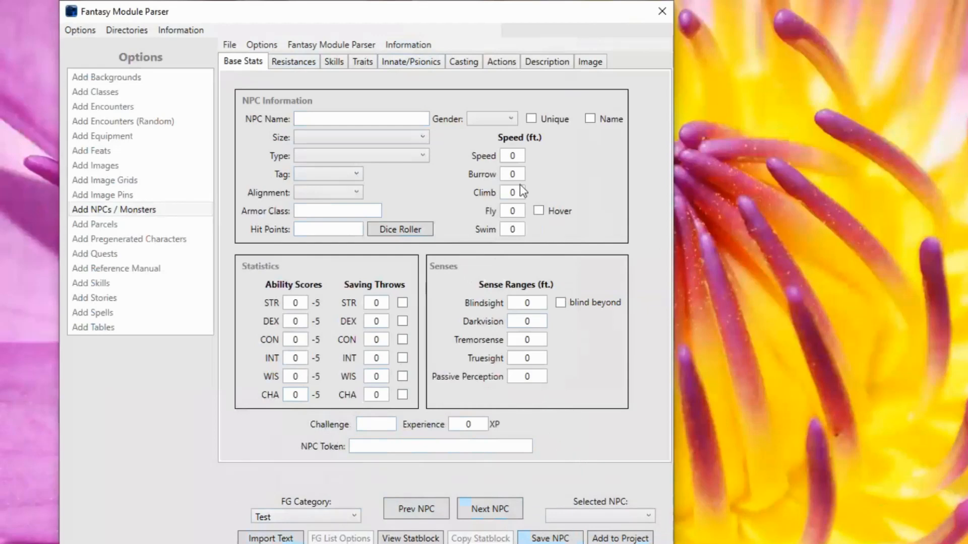
Open the NPC text import window, switch to Notepad++ and copy the full text of Bone Devil.npc
{"action": "left_click", "coordinate": [270, 539]}
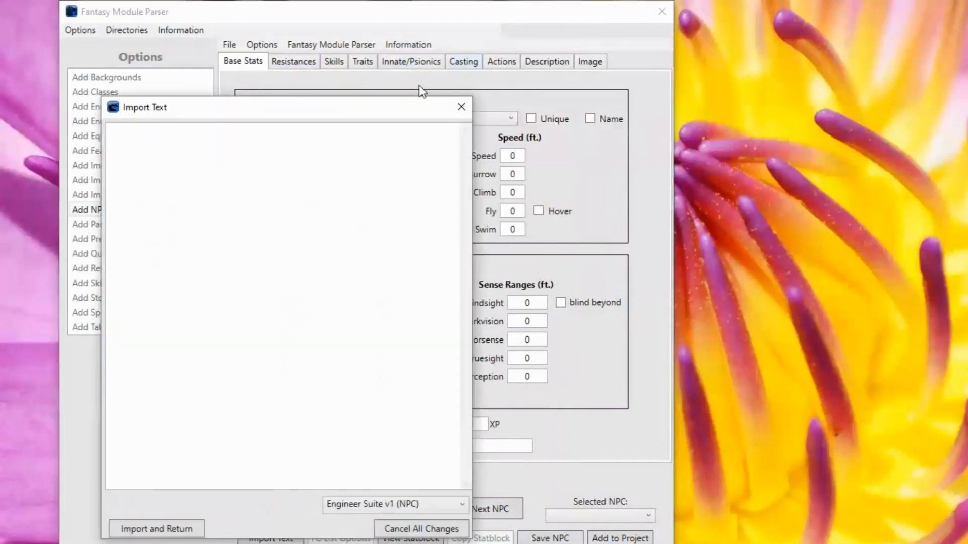
{"action": "left_click_drag", "start_coordinate": [393, 107], "coordinate": [407, 50]}
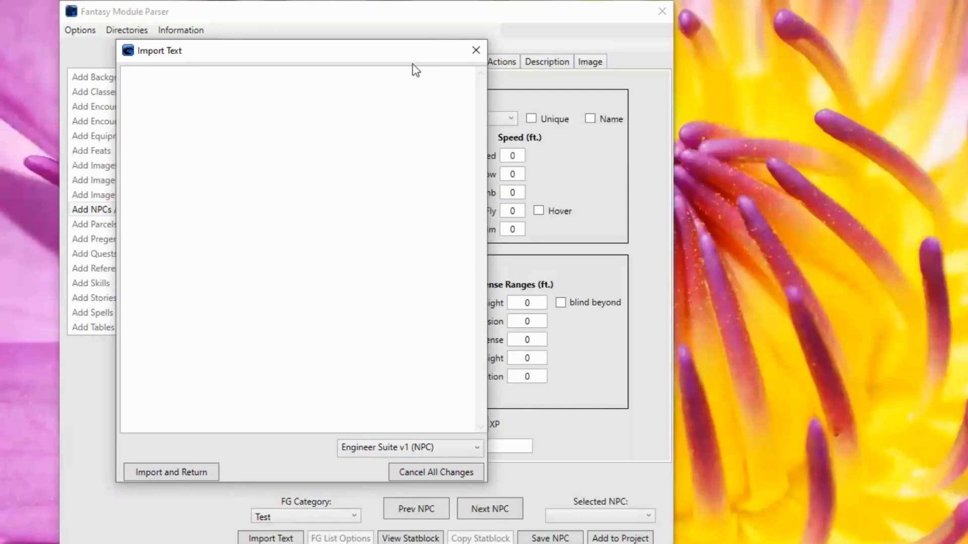
{"action": "mouse_move", "coordinate": [403, 543]}
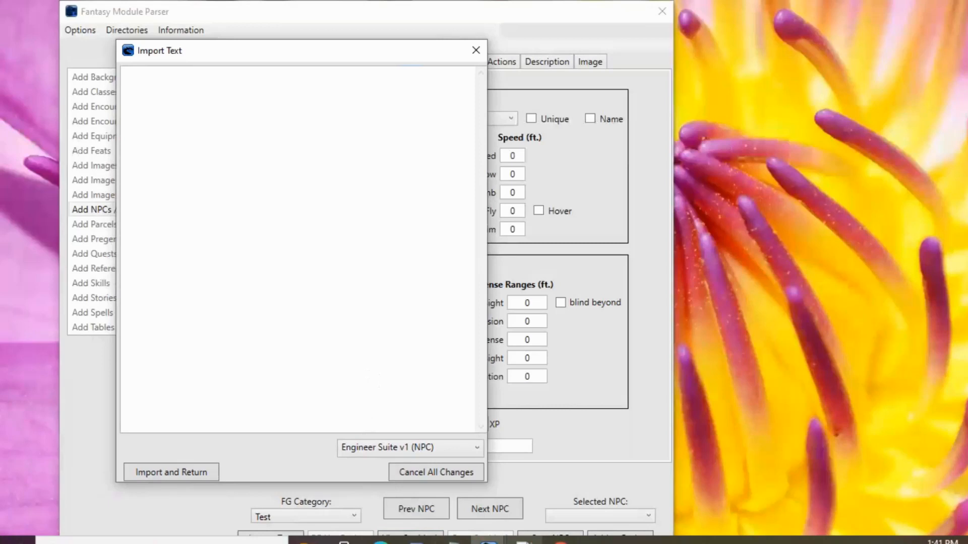
{"action": "left_click", "coordinate": [488, 540]}
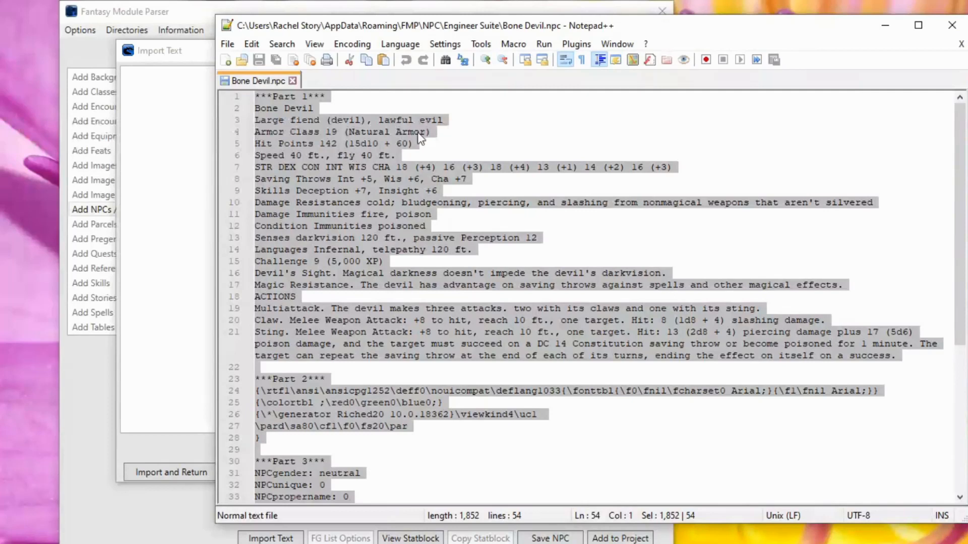
{"action": "right_click", "coordinate": [388, 139]}
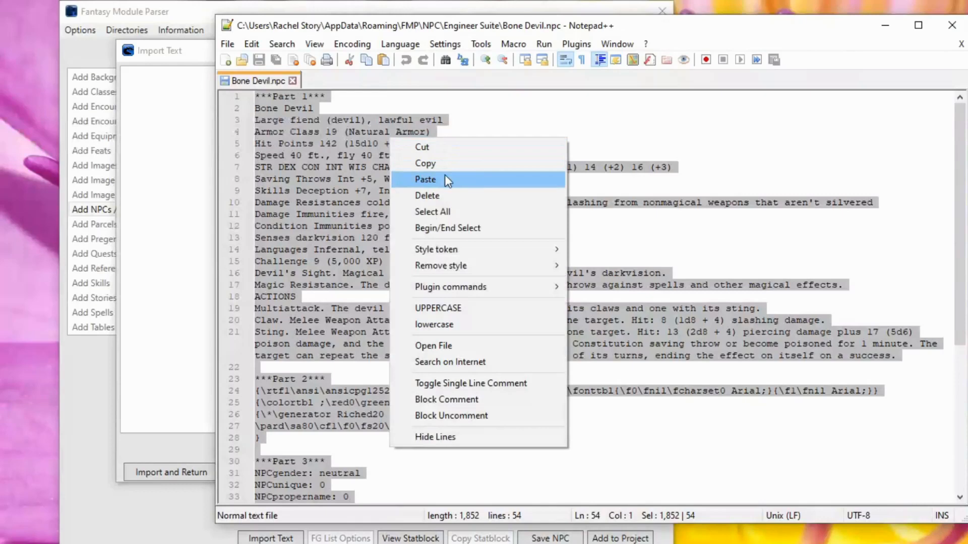
{"action": "left_click", "coordinate": [424, 166]}
Paste the copied Bone Devil text into the import window of Fantasy Module Parser and import it as an Engineer Suite v1 NPC
{"action": "left_click", "coordinate": [184, 131]}
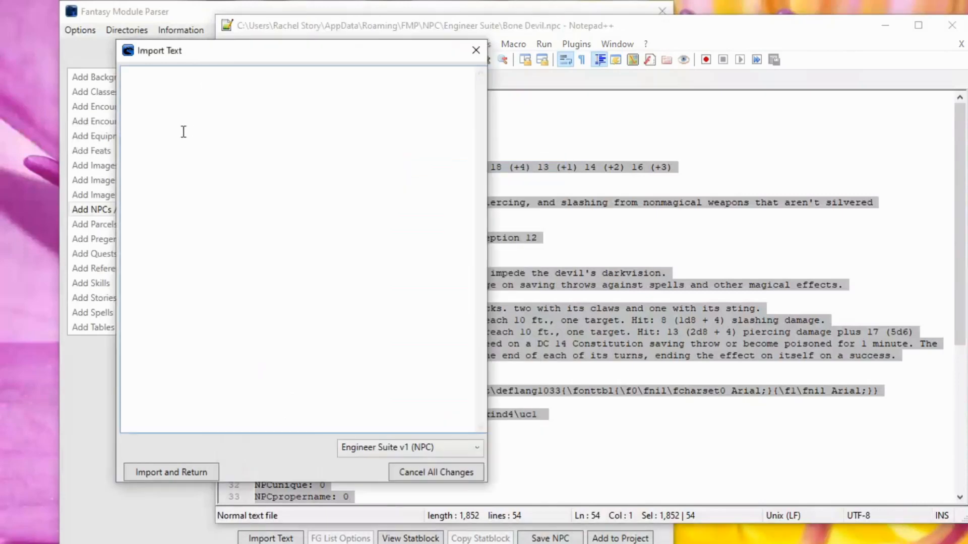
{"action": "key", "text": "ctrl+v"}
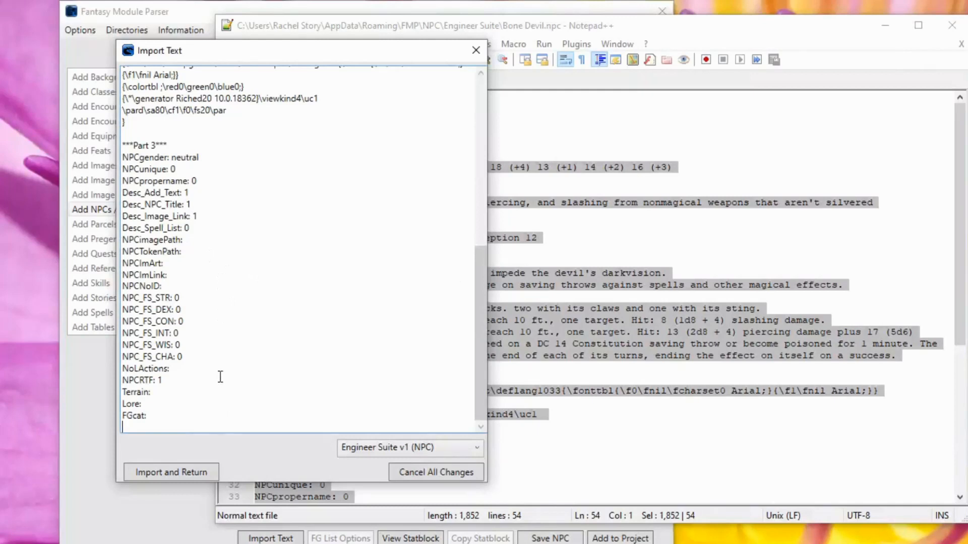
{"action": "left_click", "coordinate": [175, 471]}
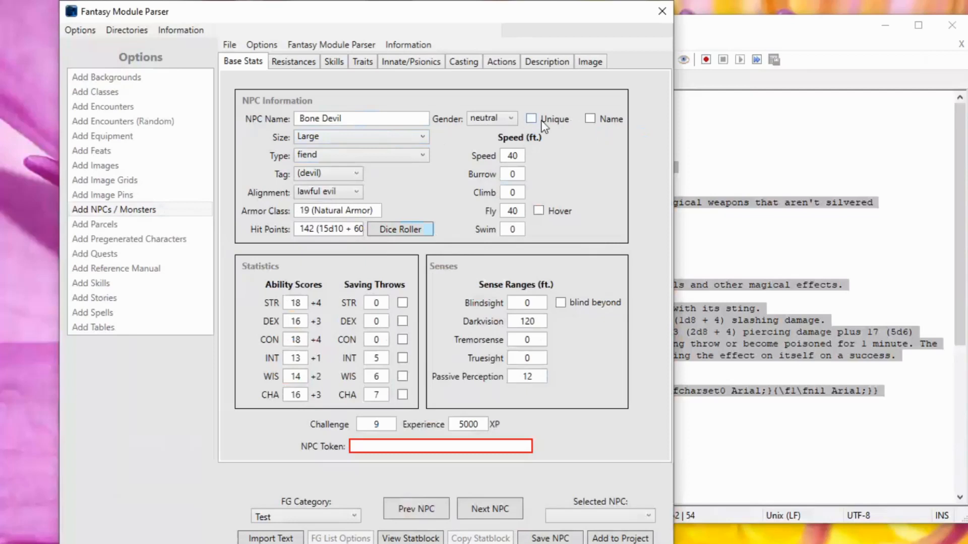
Examine the imported NPC's condition immunities, damage vulnerabilities and damage resistances
{"action": "left_click", "coordinate": [285, 60]}
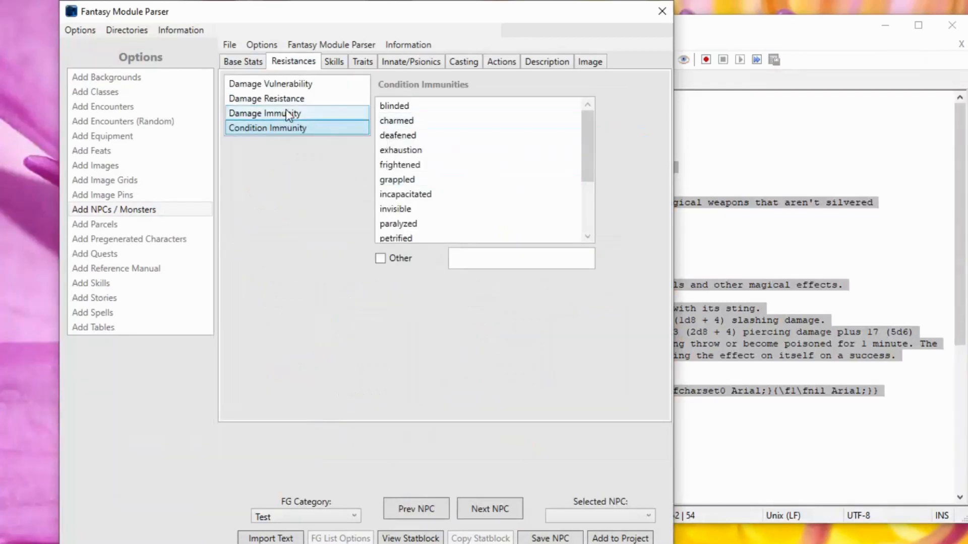
{"action": "scroll", "coordinate": [427, 141], "scroll_direction": "down", "scroll_amount": 2}
{"action": "scroll", "coordinate": [428, 149], "scroll_direction": "up", "scroll_amount": 2}
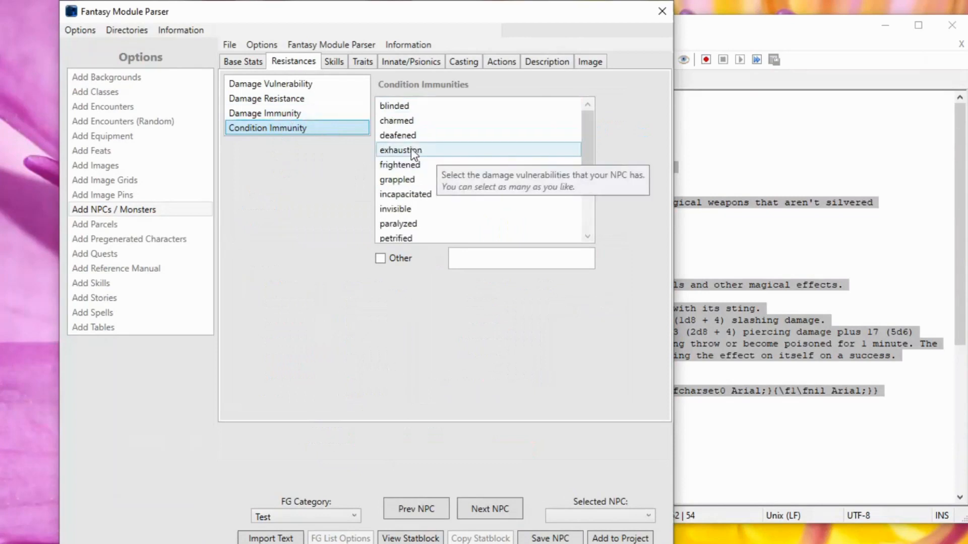
{"action": "left_click", "coordinate": [290, 84]}
{"action": "left_click", "coordinate": [308, 98]}
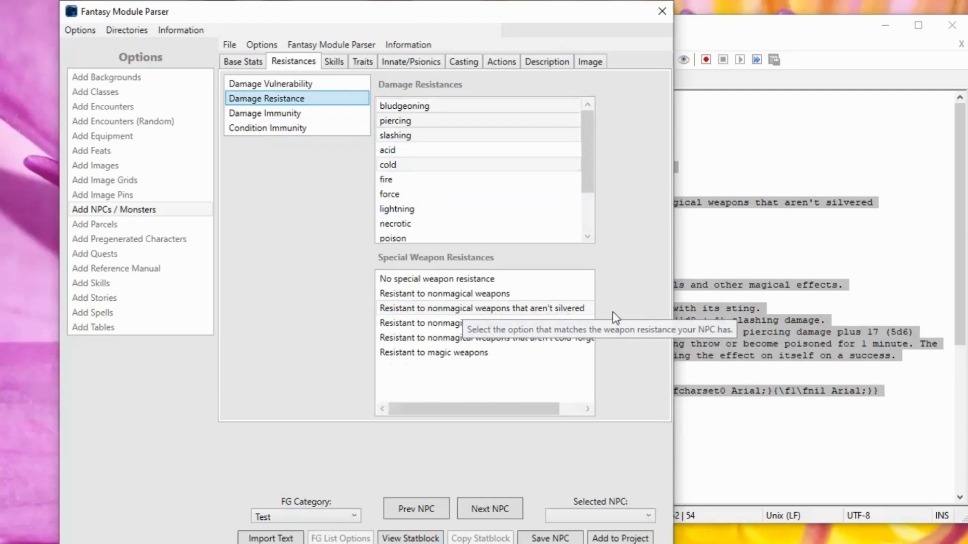
Compare the source text in Notepad++ with the imported resistances and check the damage immunities in Fantasy Module Parser
{"action": "left_click", "coordinate": [799, 441]}
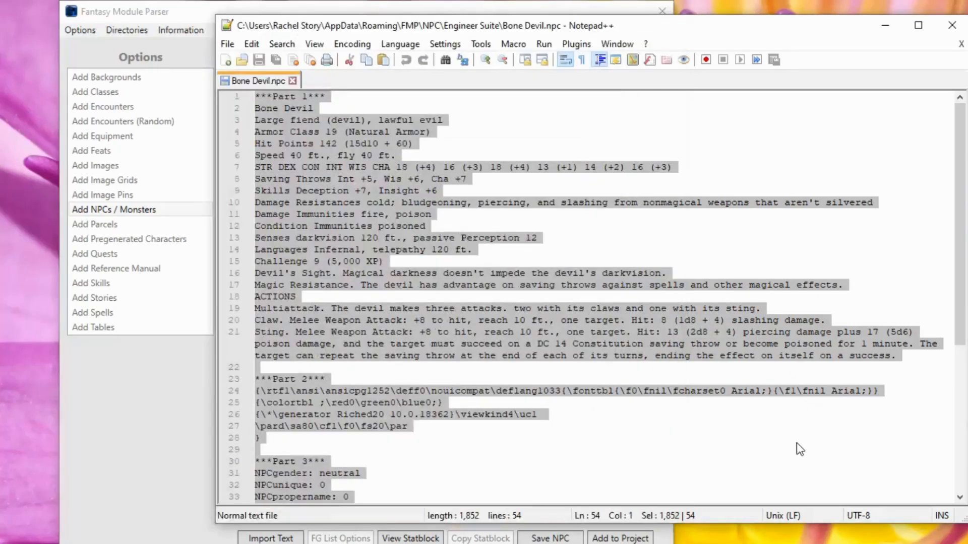
{"action": "left_click", "coordinate": [798, 442]}
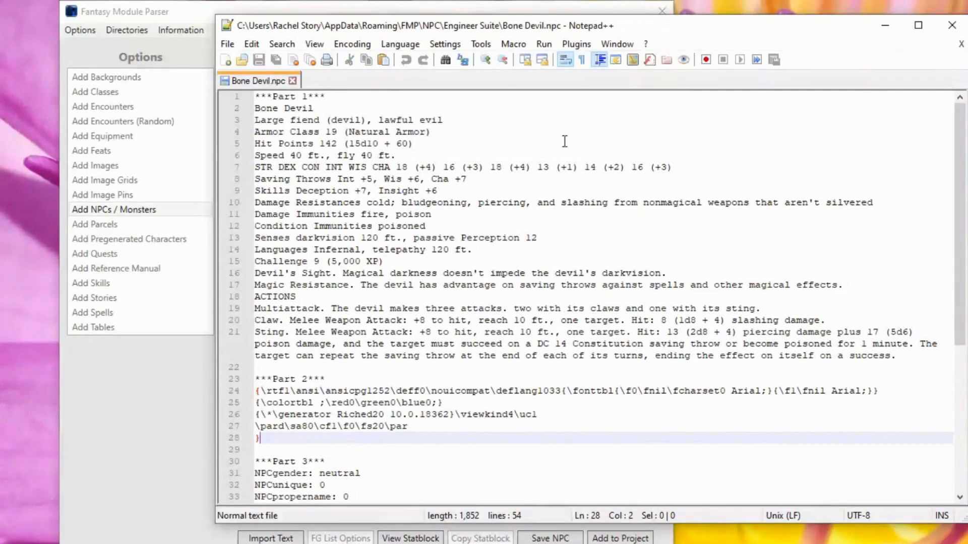
{"action": "left_click", "coordinate": [352, 9]}
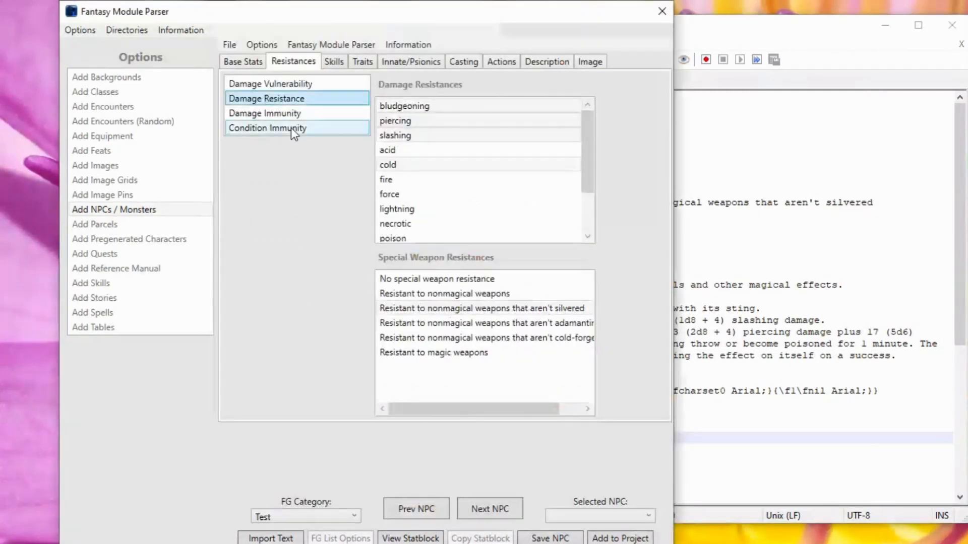
{"action": "left_click", "coordinate": [269, 113]}
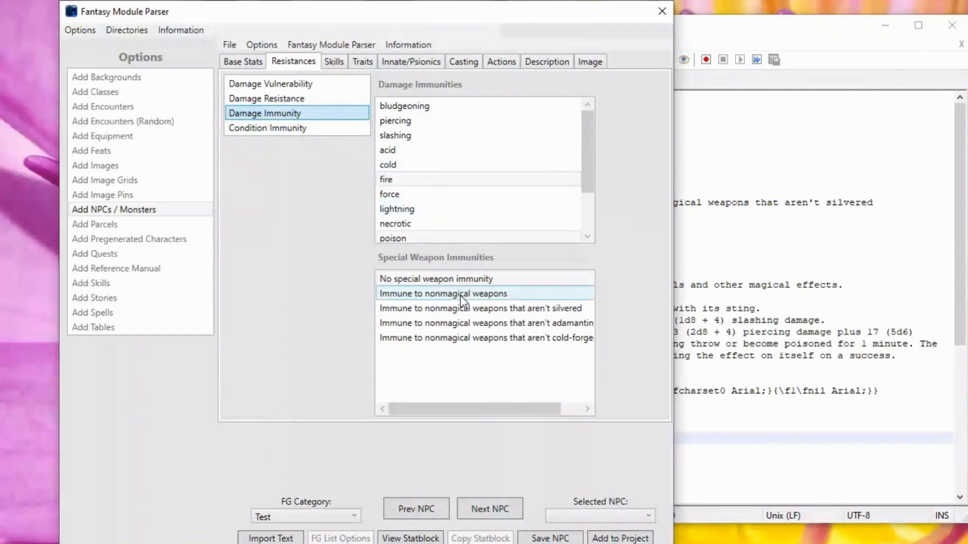
Examine the imported NPC's skill bonuses, languages, telepathy range and the available special language conditions
{"action": "left_click", "coordinate": [332, 62]}
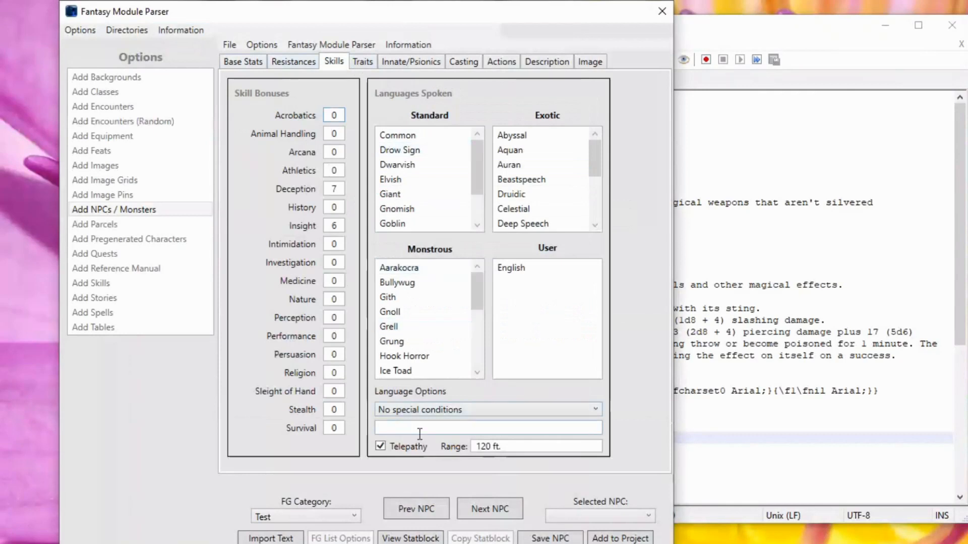
{"action": "left_click", "coordinate": [456, 411]}
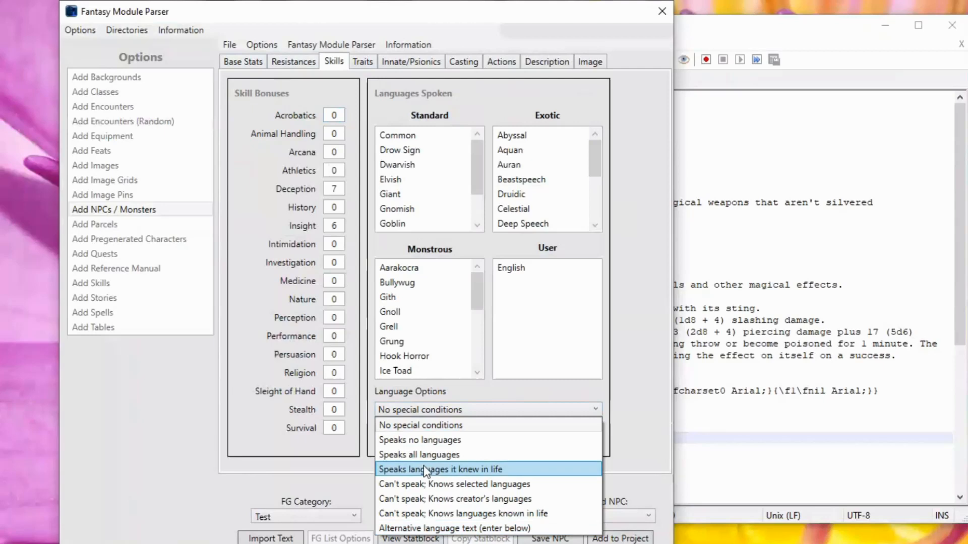
{"action": "left_click", "coordinate": [462, 411]}
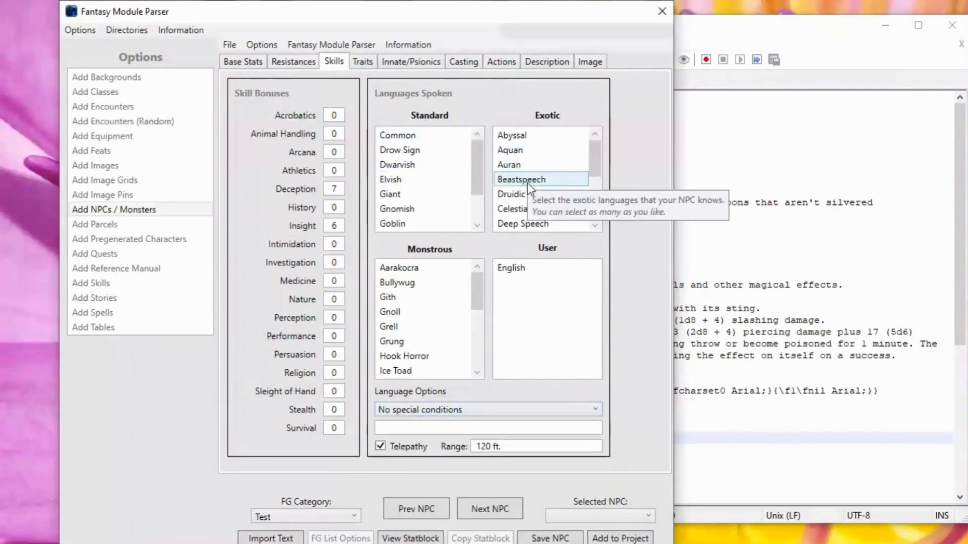
Review the imported NPC's traits, innate and regular spellcasting, actions, description and image settings
{"action": "left_click", "coordinate": [359, 64]}
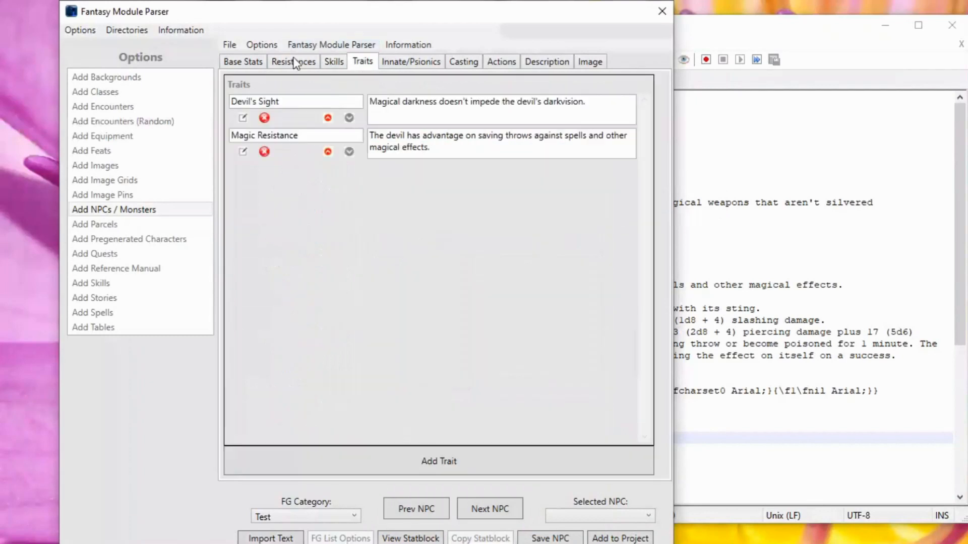
{"action": "left_click", "coordinate": [409, 64]}
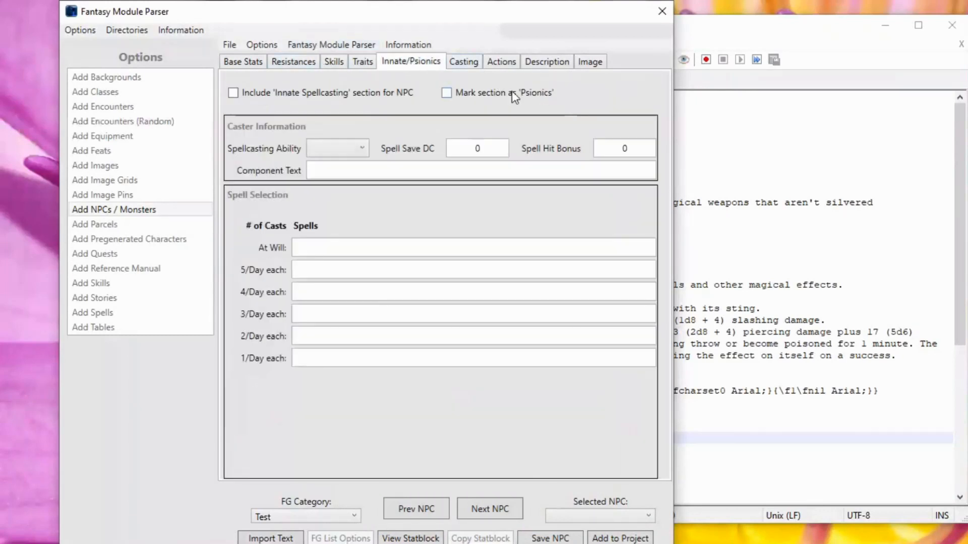
{"action": "left_click", "coordinate": [468, 63]}
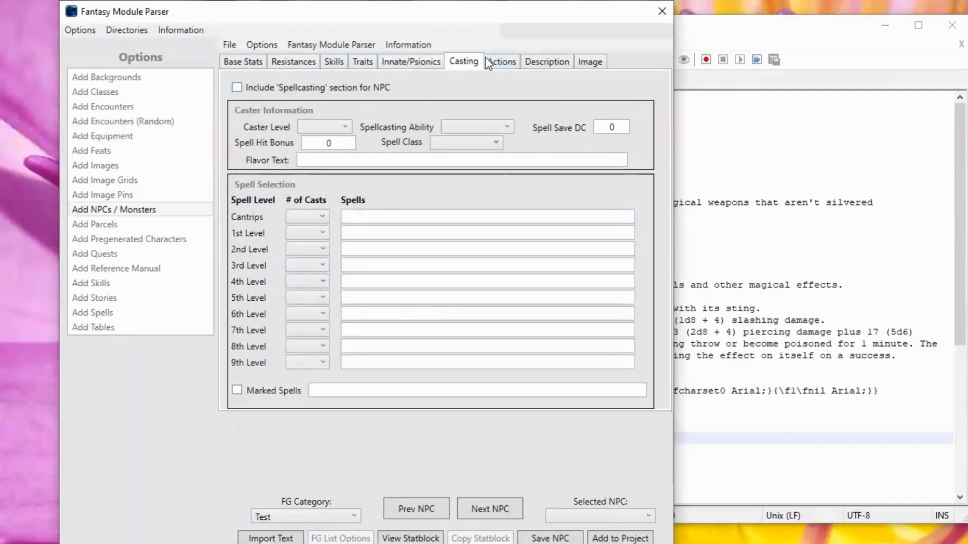
{"action": "left_click", "coordinate": [503, 64]}
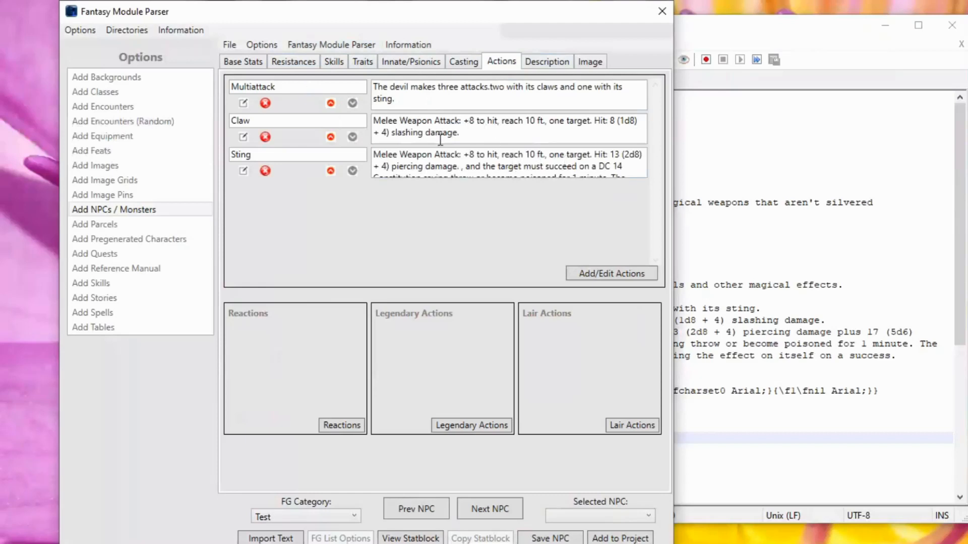
{"action": "scroll", "coordinate": [447, 162], "scroll_direction": "down", "scroll_amount": 1}
{"action": "scroll", "coordinate": [454, 164], "scroll_direction": "up", "scroll_amount": 1}
{"action": "left_click", "coordinate": [554, 63]}
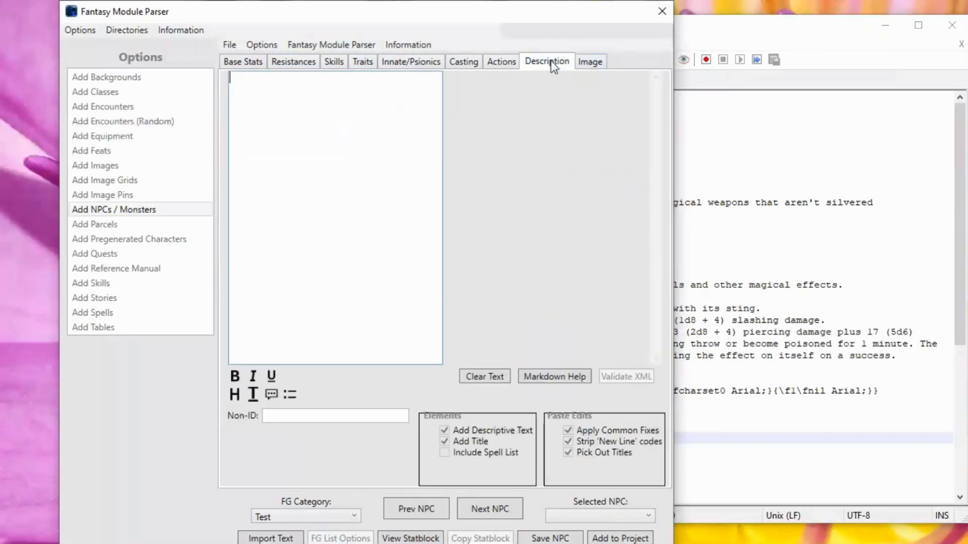
{"action": "left_click", "coordinate": [590, 63]}
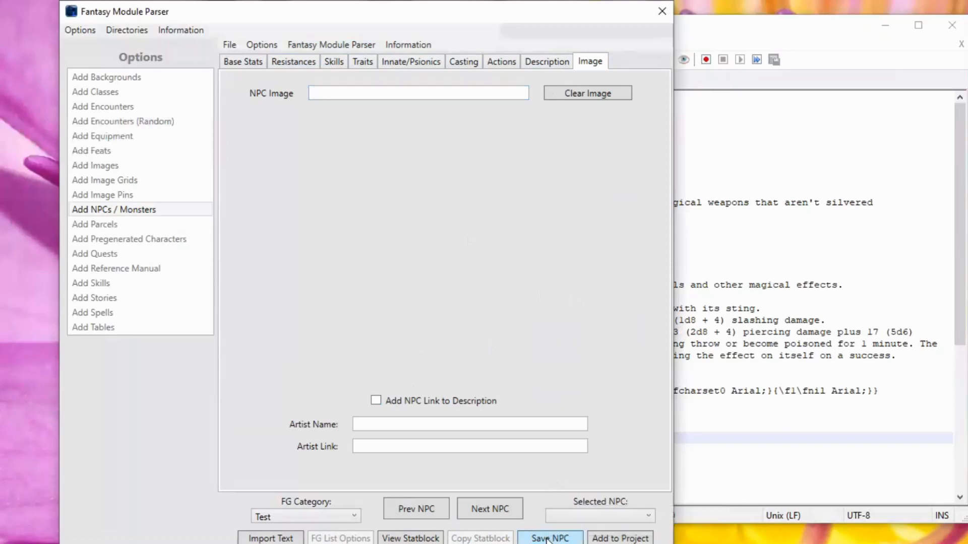
Open File Explorer and browse from the C: drive through Users and the user's profile folder to AppData
{"action": "mouse_move", "coordinate": [201, 543]}
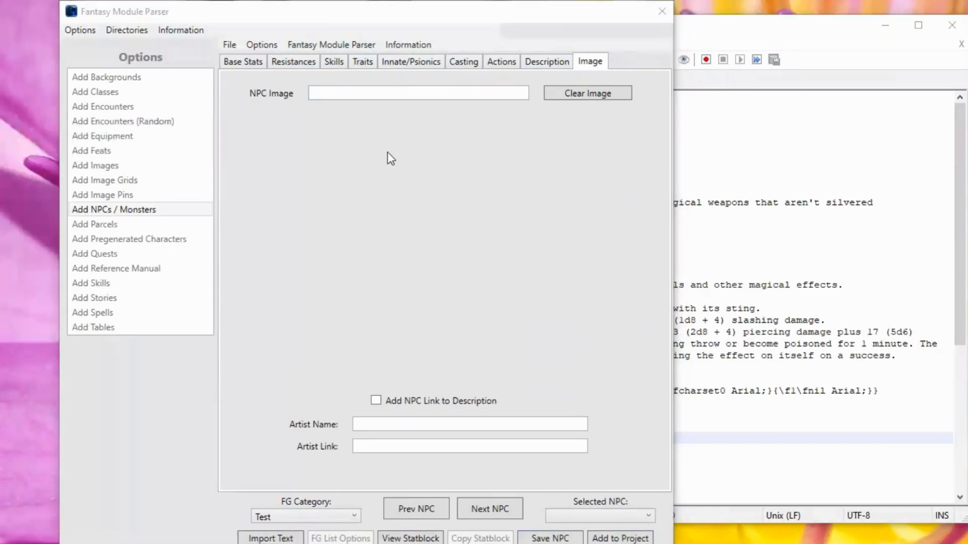
{"action": "key", "text": "super+e"}
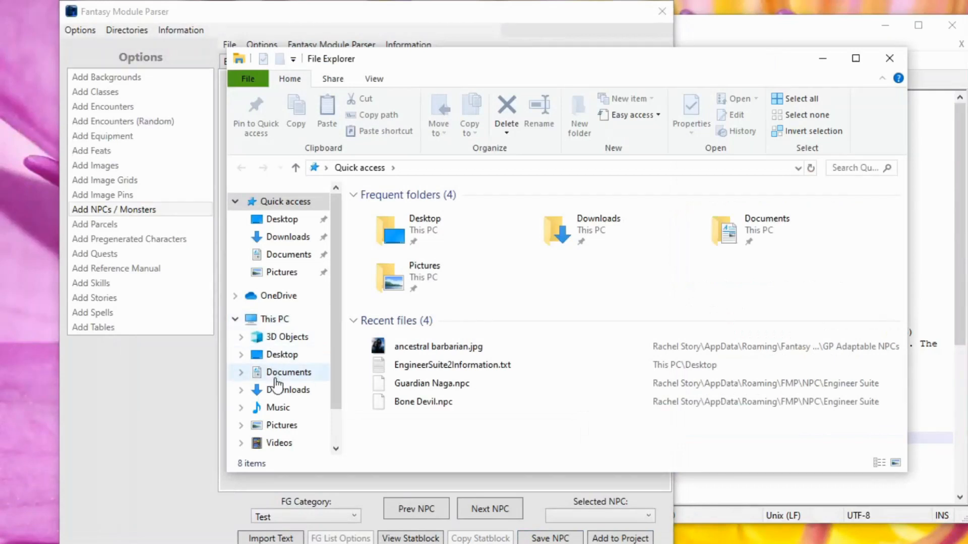
{"action": "scroll", "coordinate": [275, 403], "scroll_direction": "down", "scroll_amount": 1}
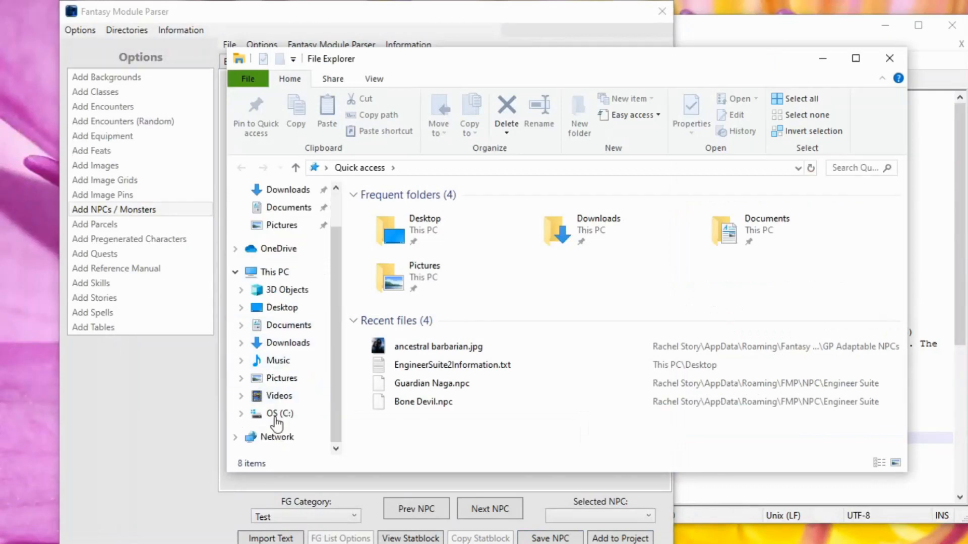
{"action": "left_click", "coordinate": [275, 418]}
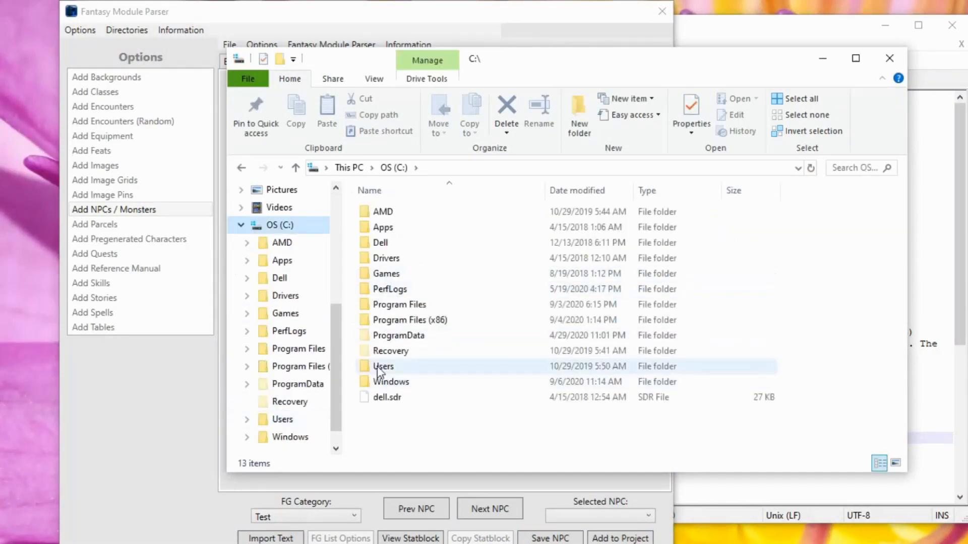
{"action": "double_click", "coordinate": [379, 372]}
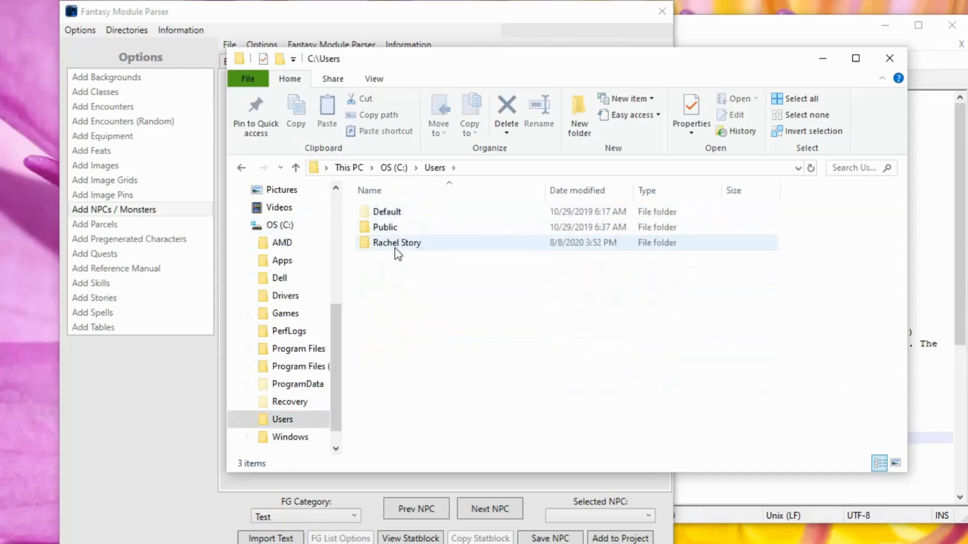
{"action": "left_click", "coordinate": [392, 247]}
{"action": "double_click", "coordinate": [392, 247]}
{"action": "scroll", "coordinate": [390, 367], "scroll_direction": "down", "scroll_amount": 3}
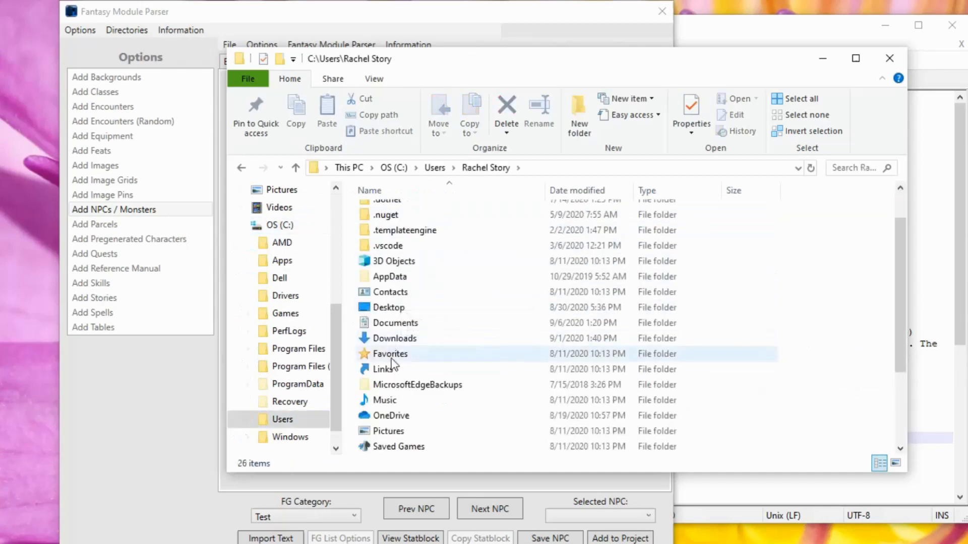
{"action": "scroll", "coordinate": [391, 366], "scroll_direction": "up", "scroll_amount": 3}
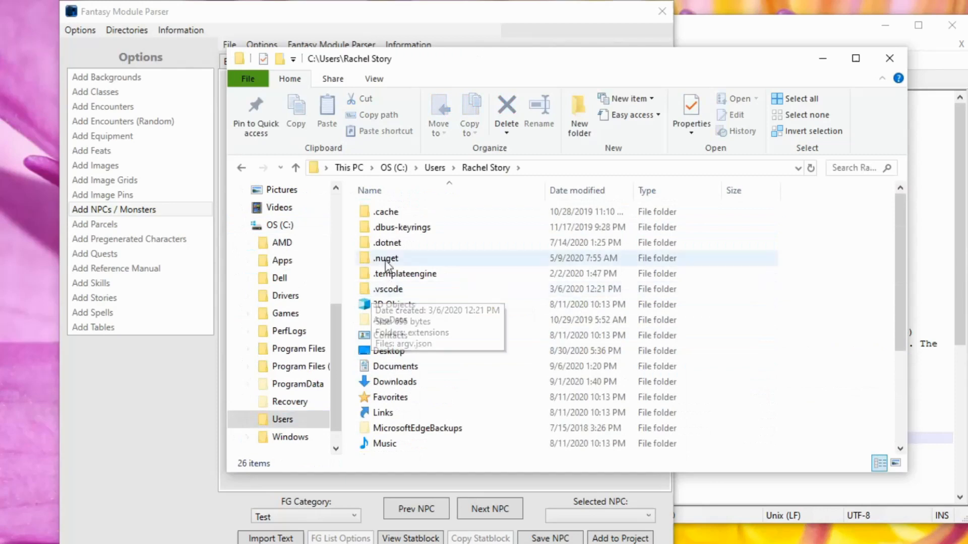
{"action": "double_click", "coordinate": [388, 321]}
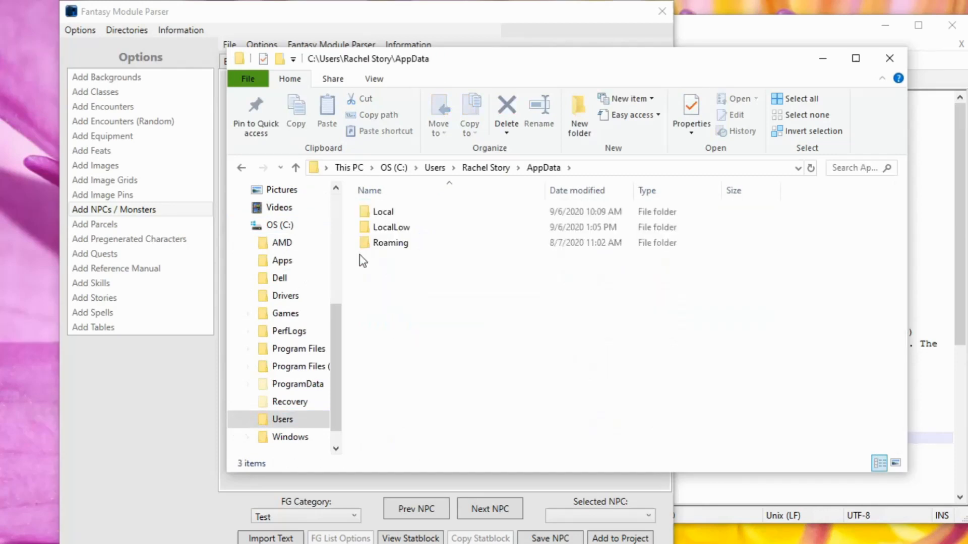
Open the Roaming\FMP\NPC folder inside AppData
{"action": "left_click", "coordinate": [375, 244]}
{"action": "double_click", "coordinate": [375, 244]}
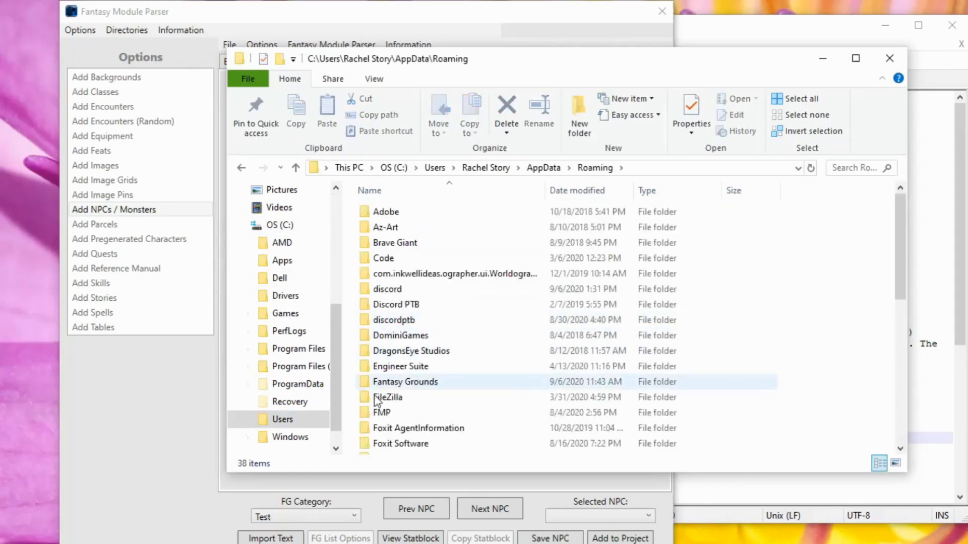
{"action": "double_click", "coordinate": [366, 415]}
{"action": "left_click", "coordinate": [389, 228]}
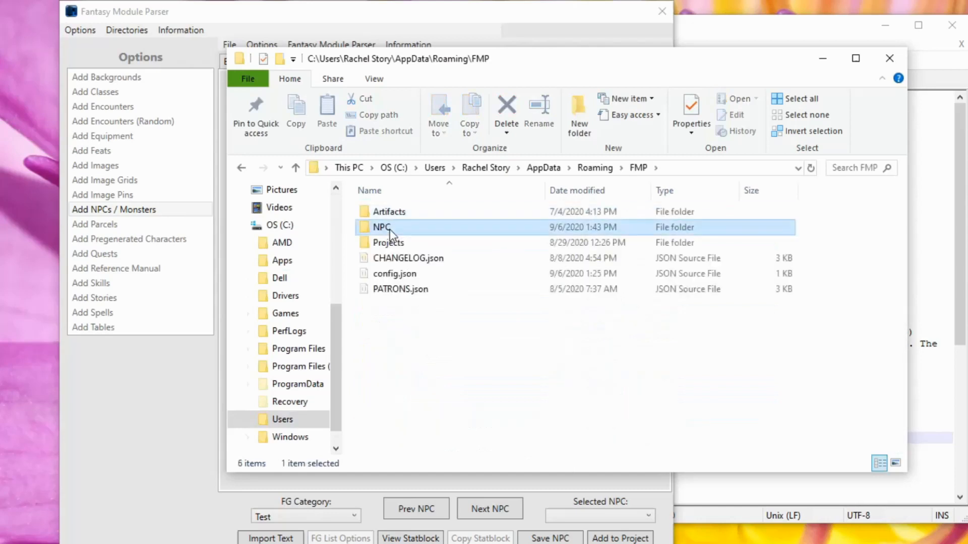
{"action": "double_click", "coordinate": [389, 229]}
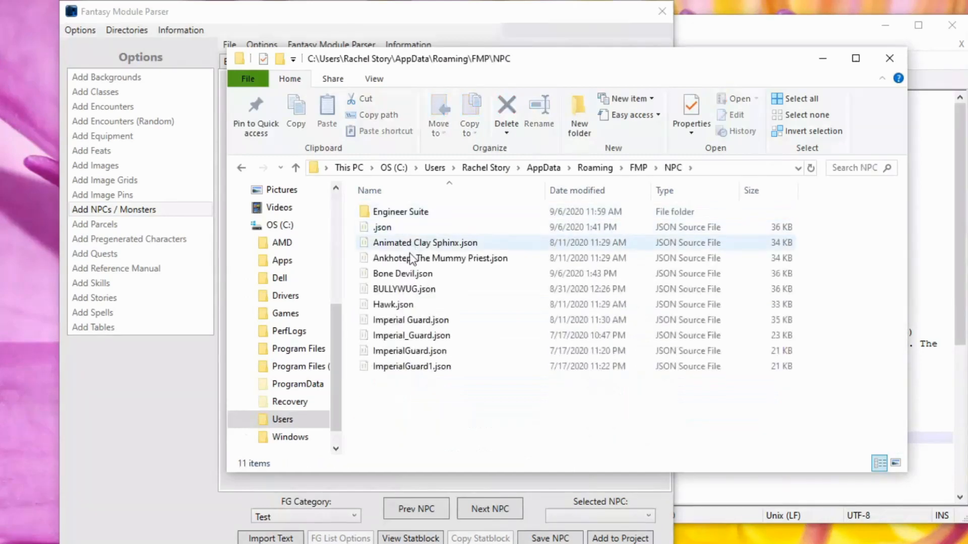
Delete the unnamed .json file from the NPC folder
{"action": "left_click", "coordinate": [379, 228]}
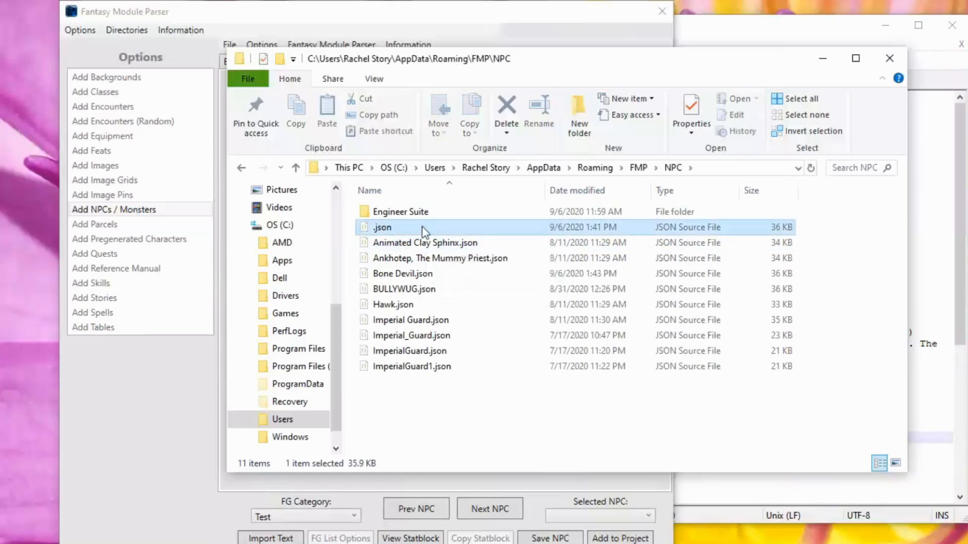
{"action": "right_click", "coordinate": [379, 228]}
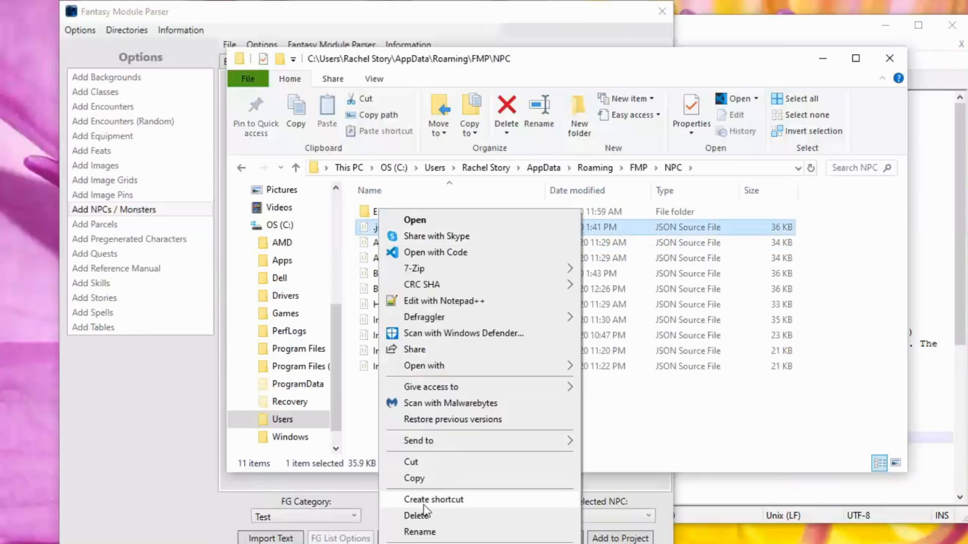
{"action": "left_click", "coordinate": [414, 515]}
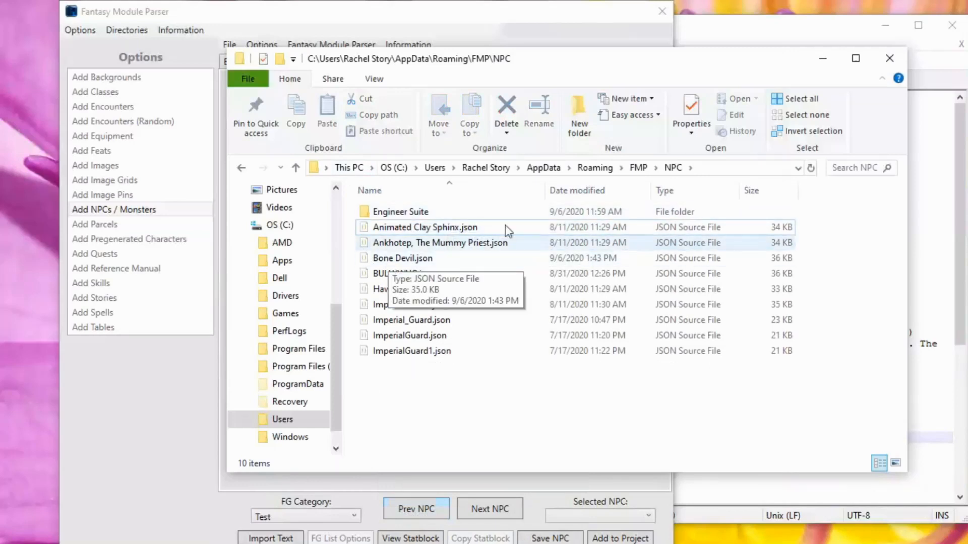
Return to Fantasy Module Parser and add the Bone Devil NPC to the project
{"action": "left_click", "coordinate": [571, 23]}
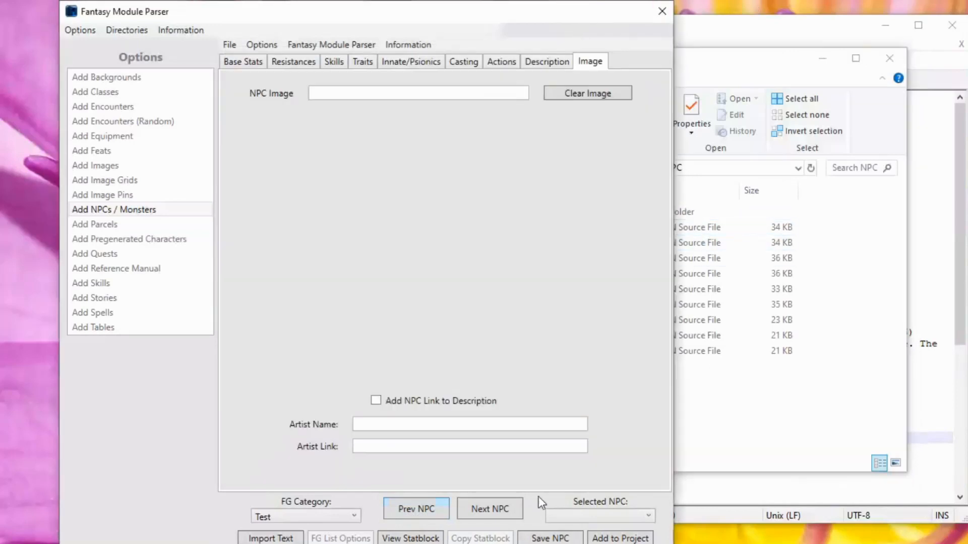
{"action": "left_click", "coordinate": [633, 540]}
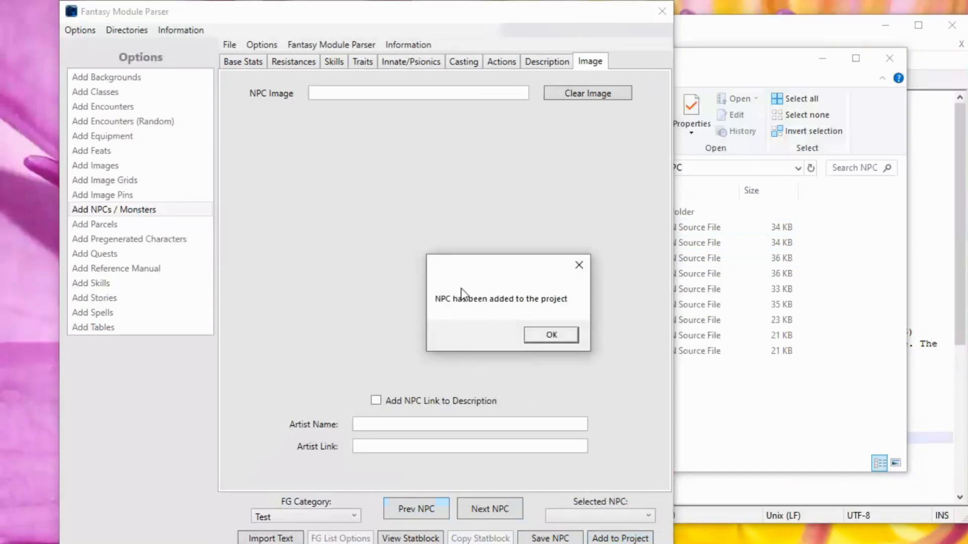
{"action": "left_click", "coordinate": [551, 335]}
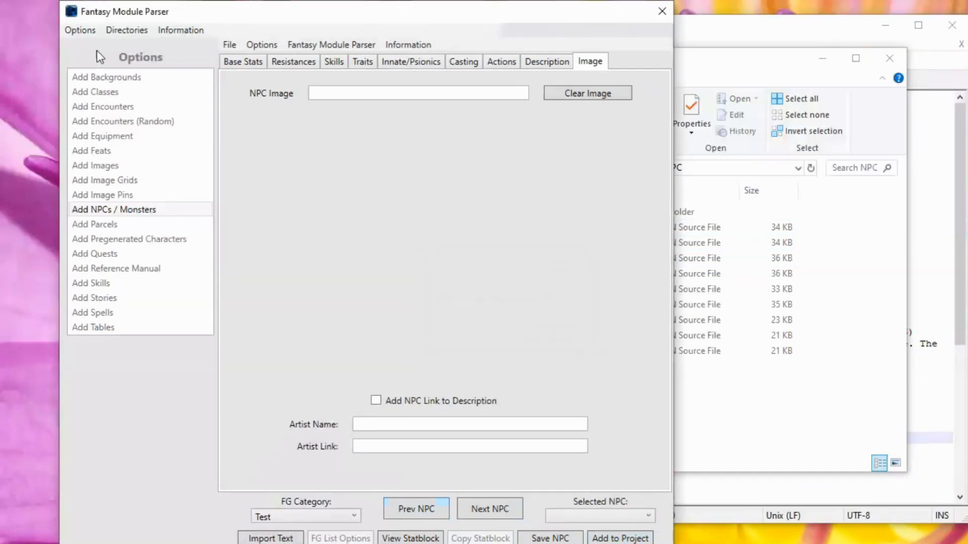
Switch to Google Chrome, open dndbeyond.com and search the site for guardian naga
{"action": "mouse_move", "coordinate": [303, 543]}
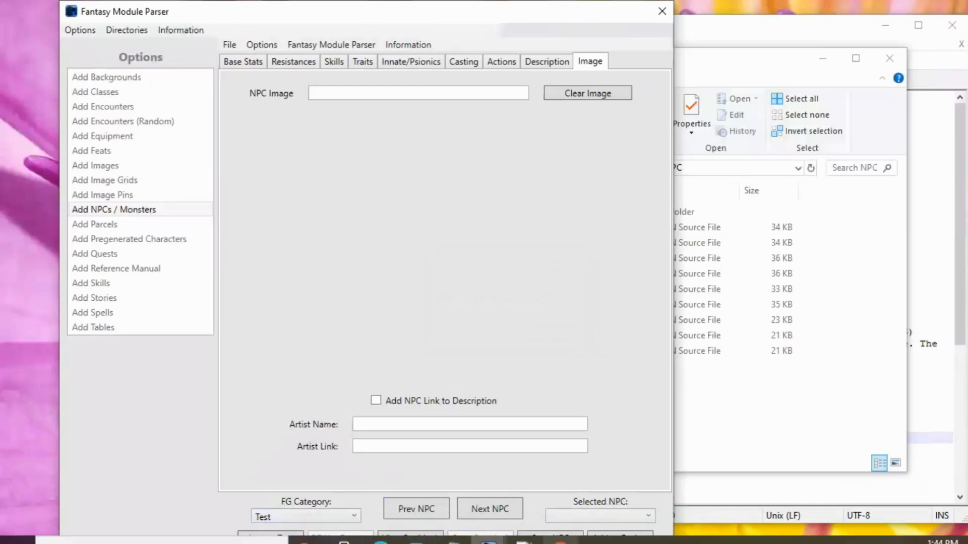
{"action": "mouse_move", "coordinate": [561, 541]}
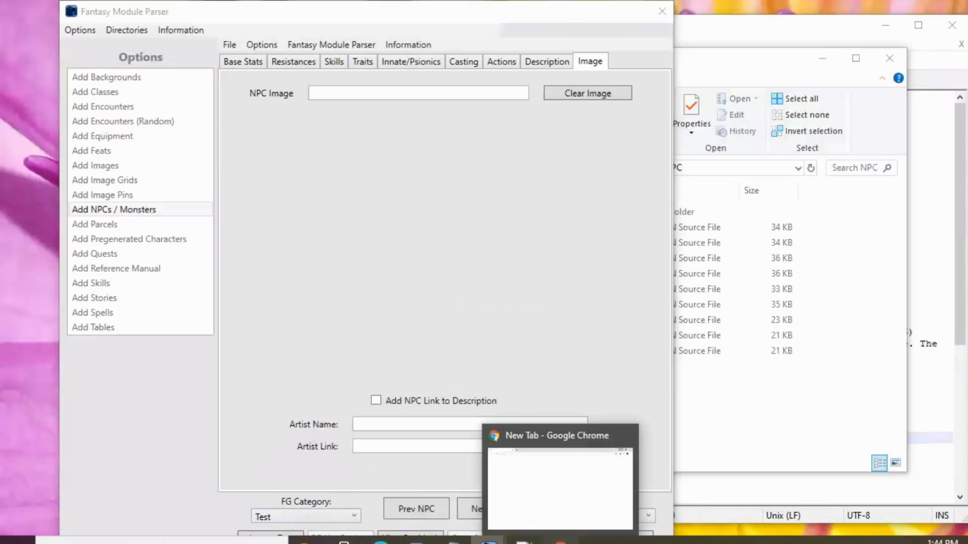
{"action": "left_click", "coordinate": [611, 428]}
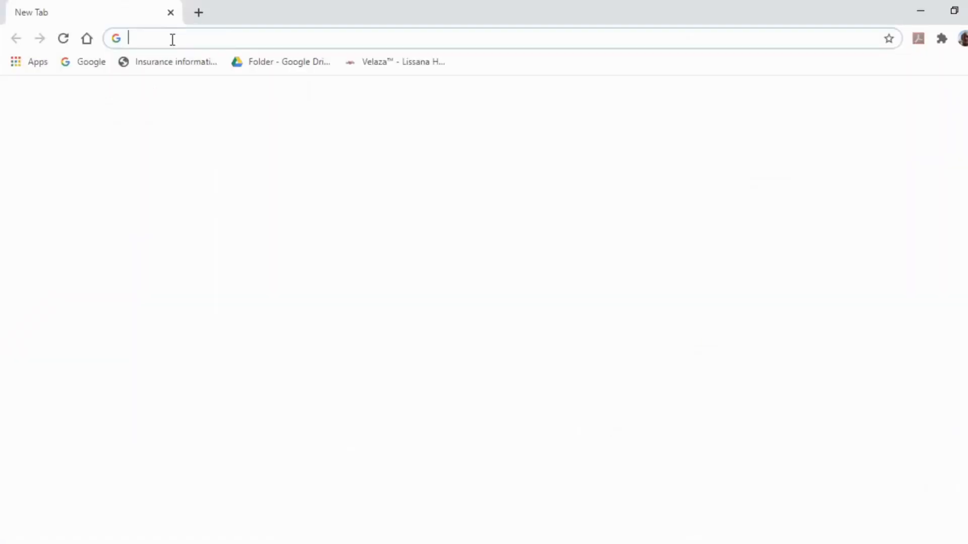
{"action": "type", "text": "dnd"}
{"action": "key", "text": "Return"}
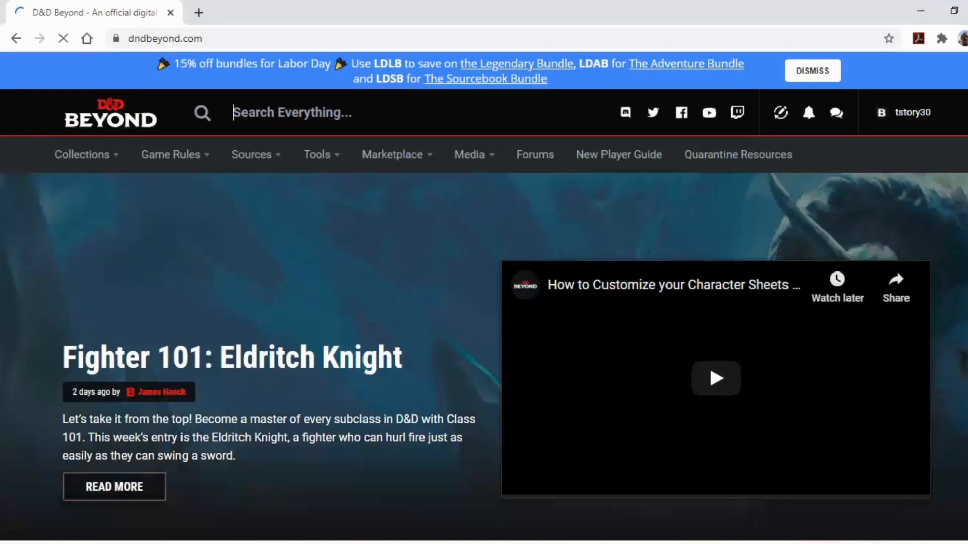
{"action": "type", "text": "guardian naga"}
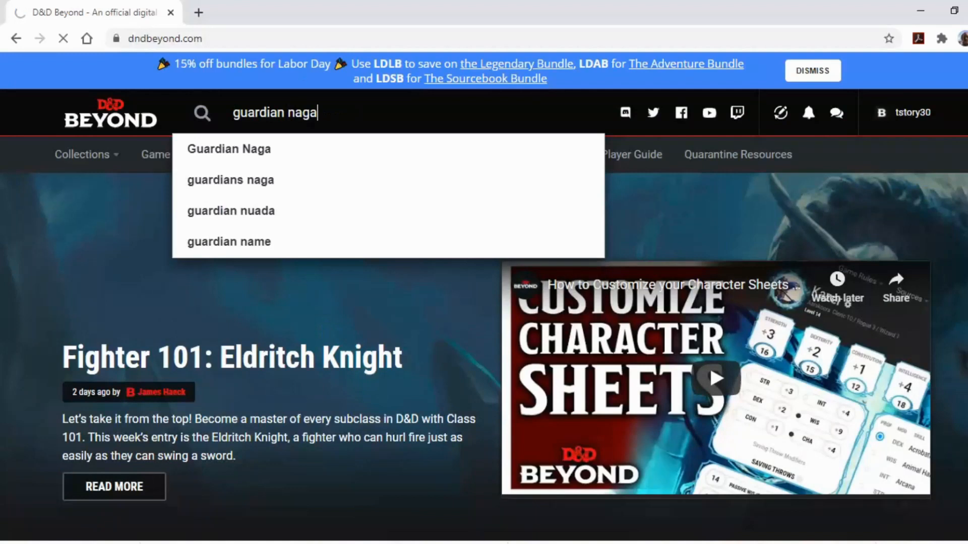
{"action": "key", "text": "Return"}
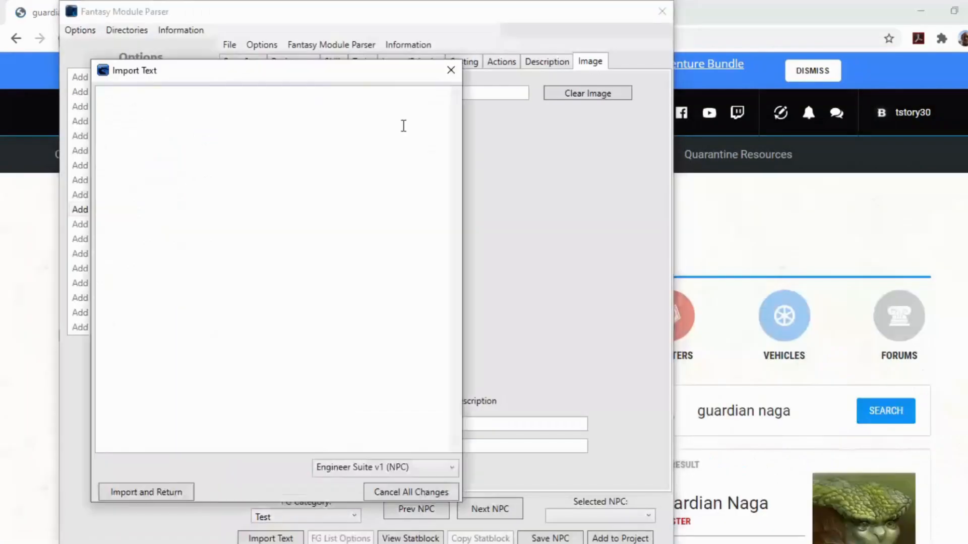
Close the text import window in Fantasy Module Parser, start a new blank NPC and show its base stats
{"action": "left_click", "coordinate": [449, 69]}
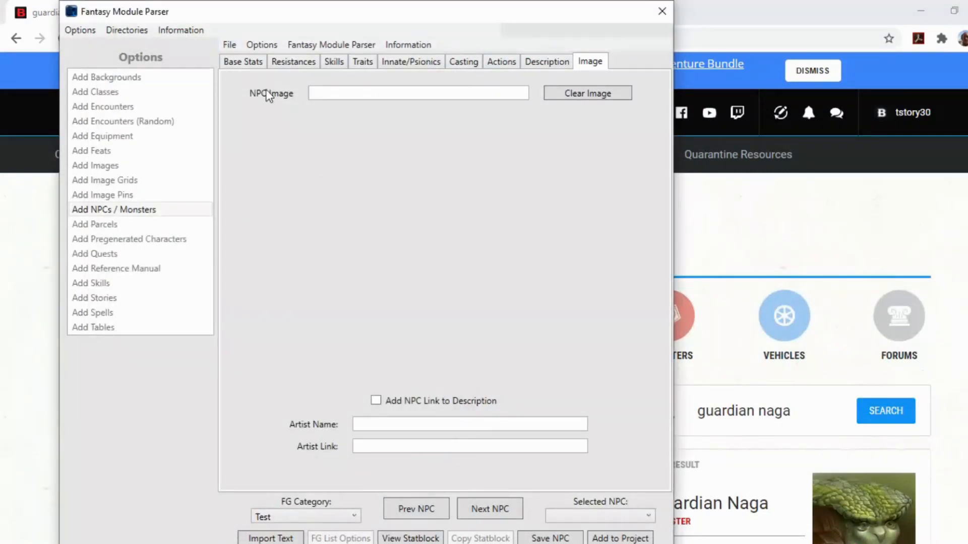
{"action": "left_click", "coordinate": [229, 44]}
{"action": "left_click", "coordinate": [249, 68]}
{"action": "left_click", "coordinate": [238, 62]}
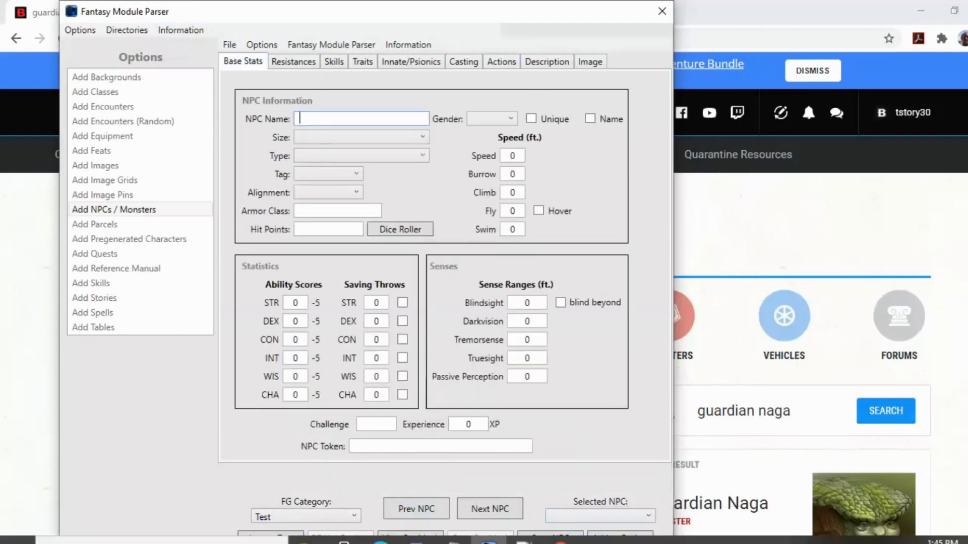
{"action": "mouse_move", "coordinate": [488, 540]}
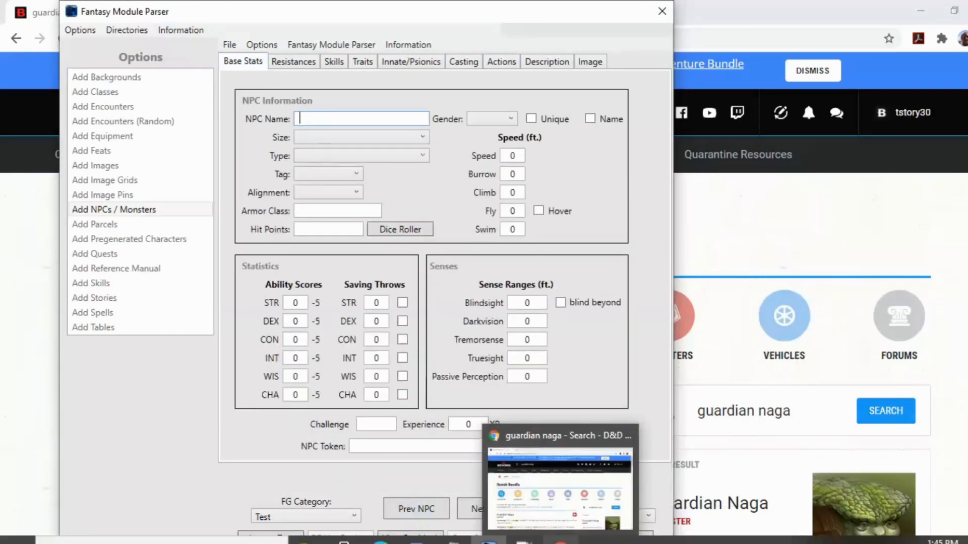
Switch to Google Chrome, open the Guardian Naga monster page from the search results and copy its full stat block
{"action": "left_click", "coordinate": [560, 541]}
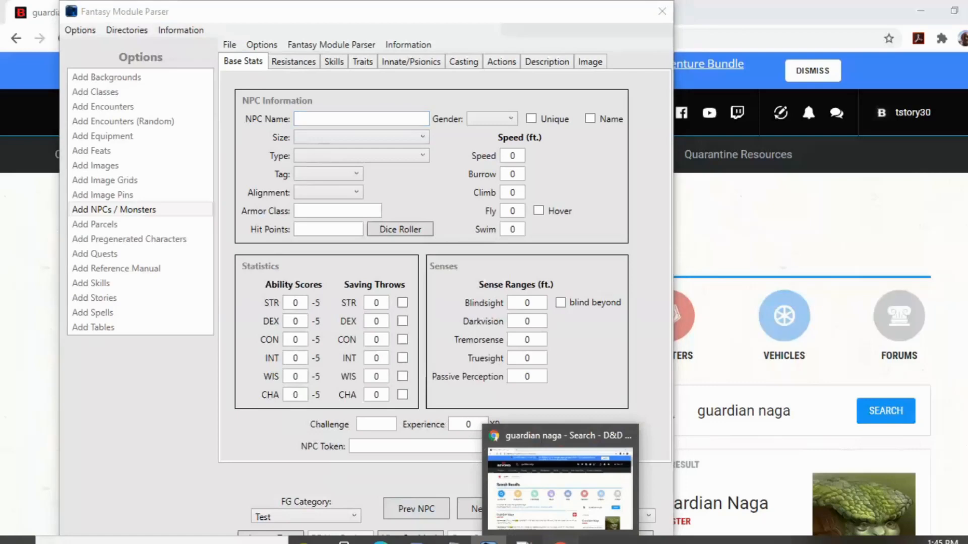
{"action": "scroll", "coordinate": [186, 335], "scroll_direction": "down", "scroll_amount": 1}
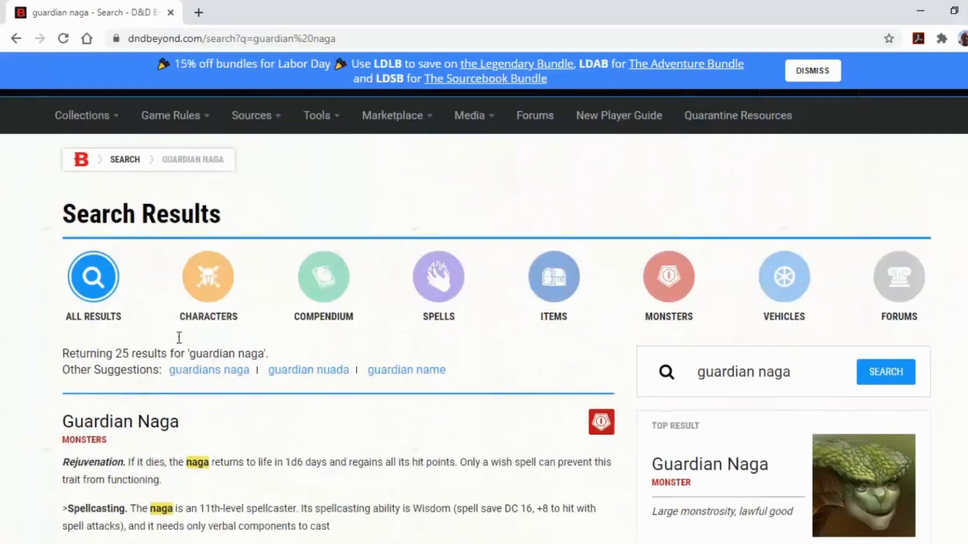
{"action": "scroll", "coordinate": [179, 337], "scroll_direction": "down", "scroll_amount": 3}
{"action": "left_click", "coordinate": [140, 244]}
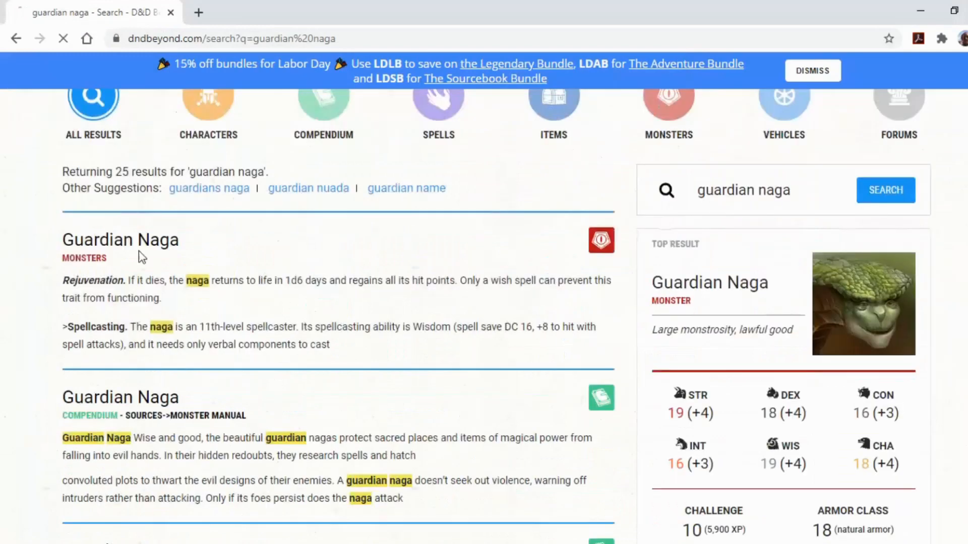
{"action": "scroll", "coordinate": [401, 401], "scroll_direction": "down", "scroll_amount": 6}
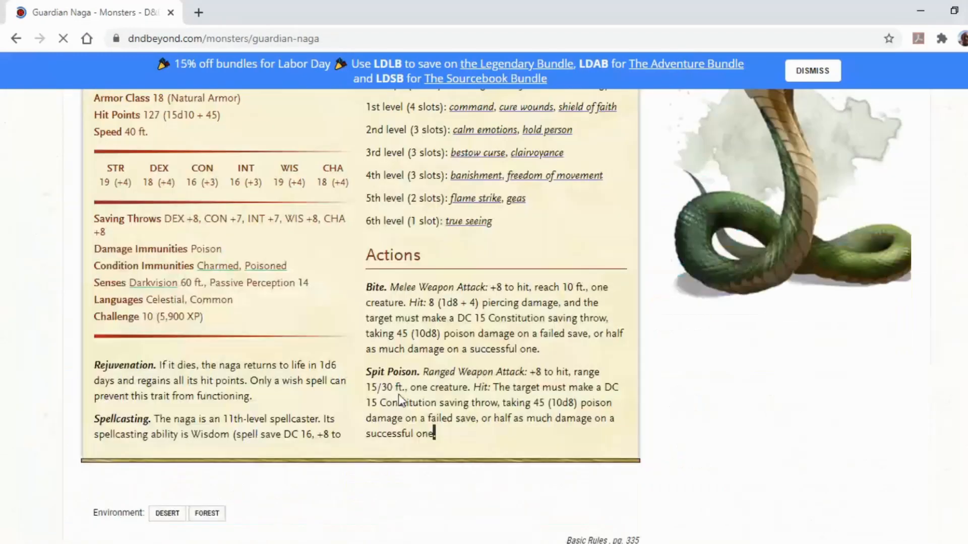
{"action": "left_click_drag", "start_coordinate": [400, 400], "coordinate": [113, 201]}
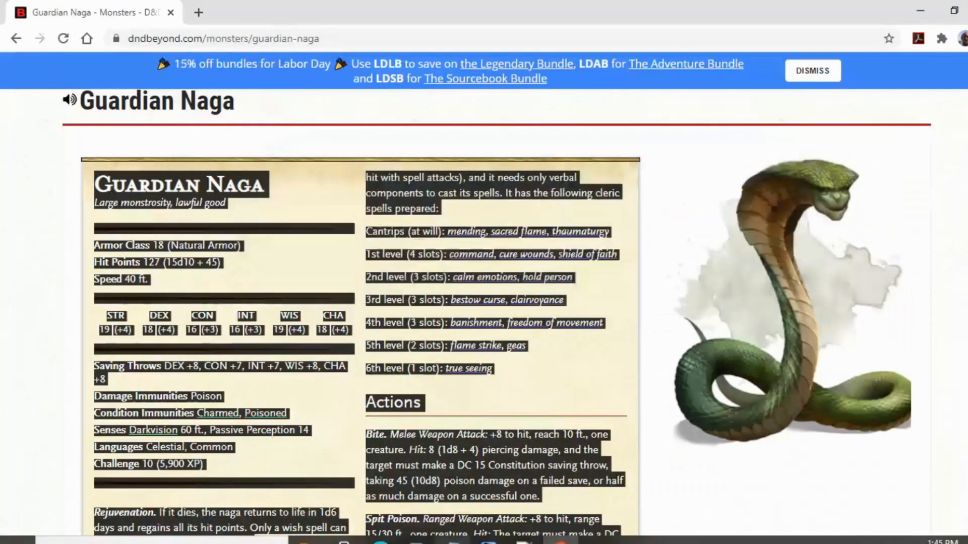
Return to Fantasy Module Parser and try to import the pasted Guardian Naga stat block using the DnD Beyond (NPC) format
{"action": "left_click", "coordinate": [488, 541]}
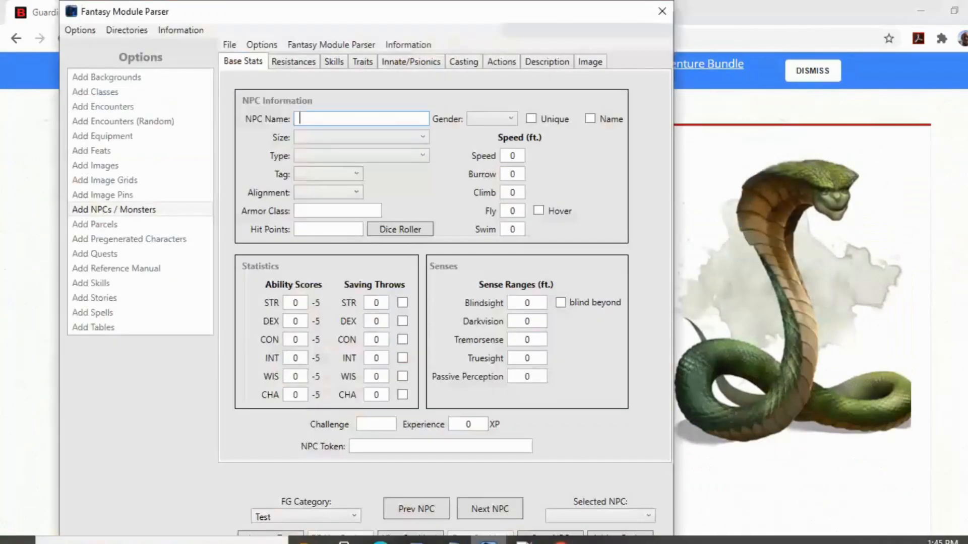
{"action": "left_click", "coordinate": [270, 538]}
{"action": "left_click_drag", "start_coordinate": [370, 114], "coordinate": [454, 24]}
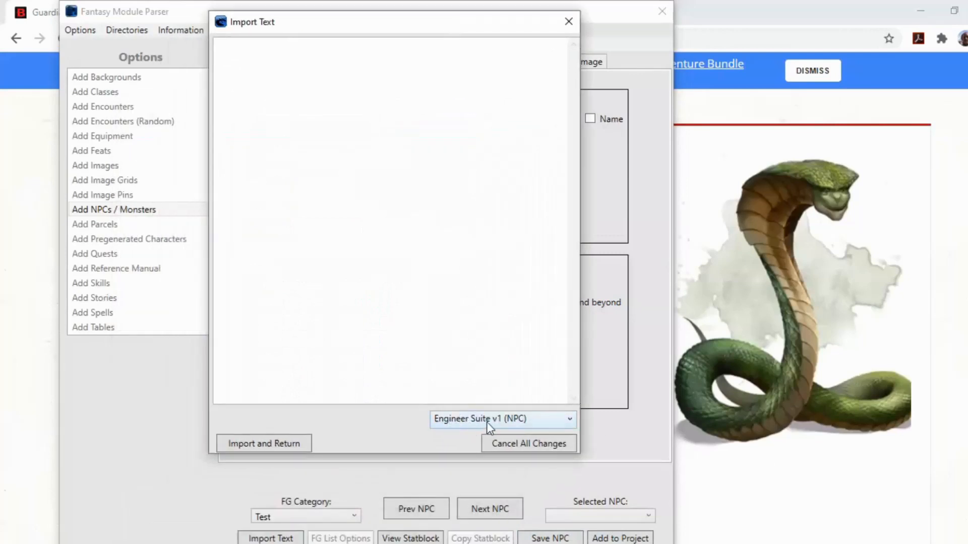
{"action": "left_click", "coordinate": [518, 422]}
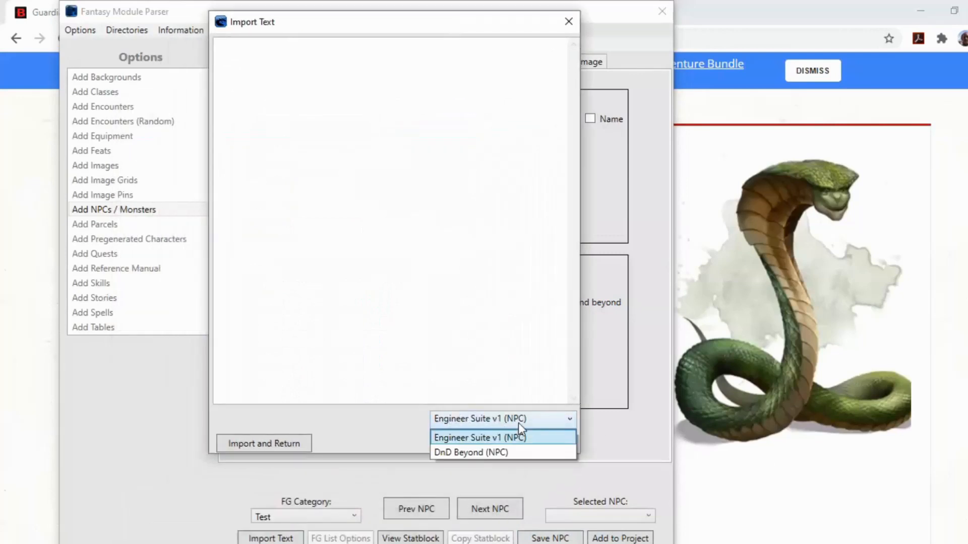
{"action": "left_click", "coordinate": [484, 452]}
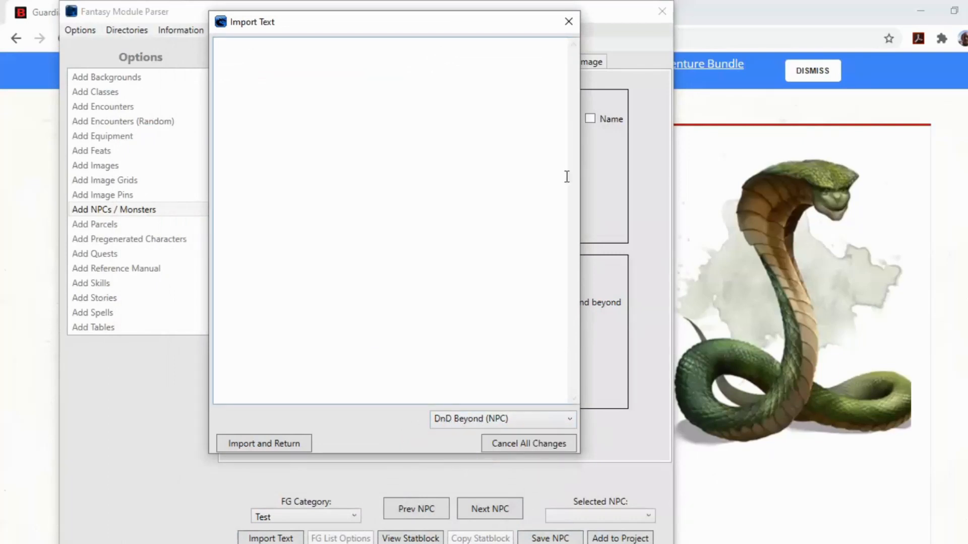
{"action": "key", "text": "ctrl+v"}
{"action": "scroll", "coordinate": [287, 146], "scroll_direction": "up", "scroll_amount": 8}
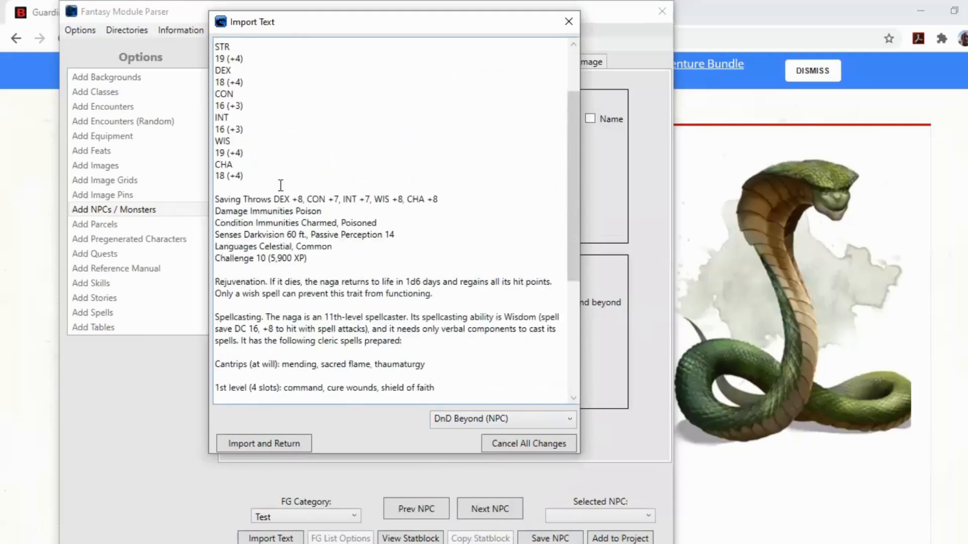
{"action": "left_click", "coordinate": [256, 443]}
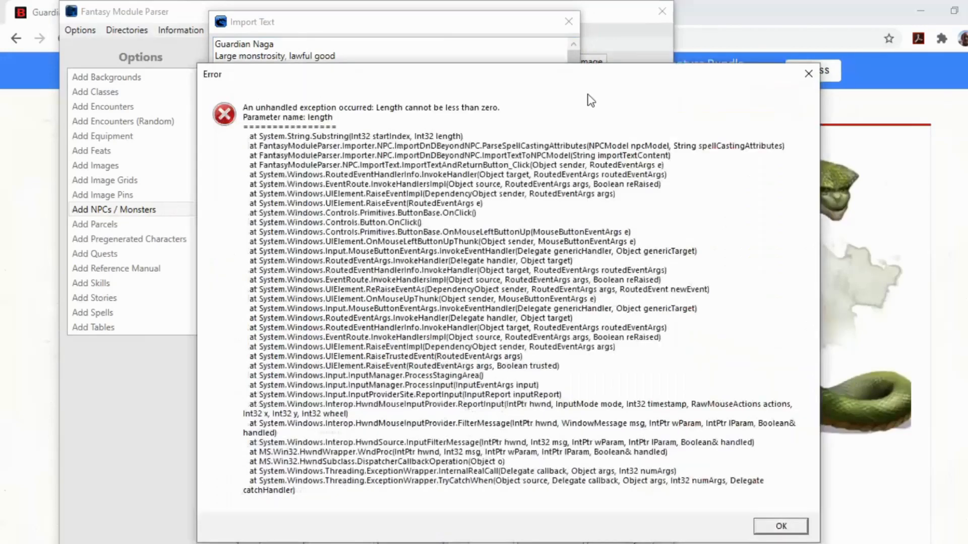
{"action": "left_click", "coordinate": [809, 74]}
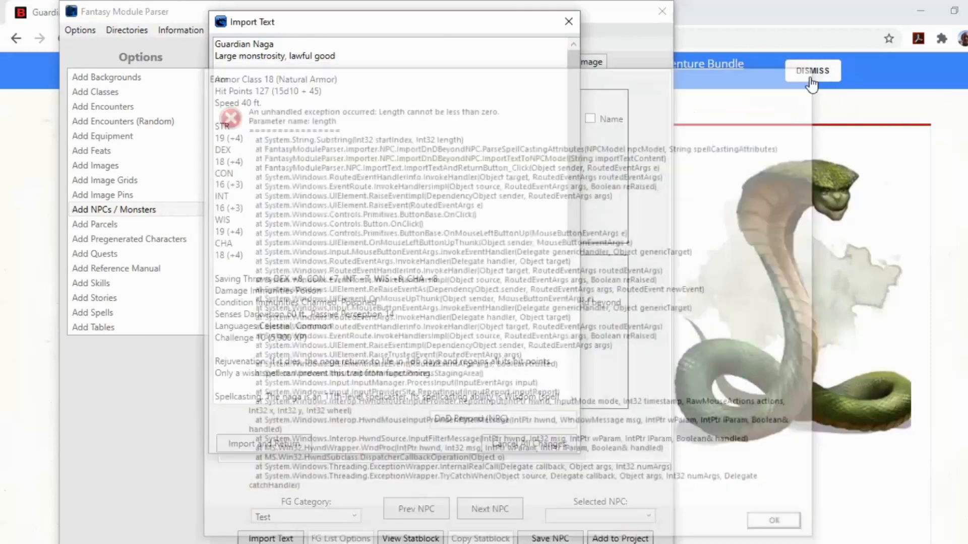
Check the Spellcasting paragraph in the pasted Guardian Naga text and cancel the text import
{"action": "scroll", "coordinate": [376, 235], "scroll_direction": "down", "scroll_amount": 5}
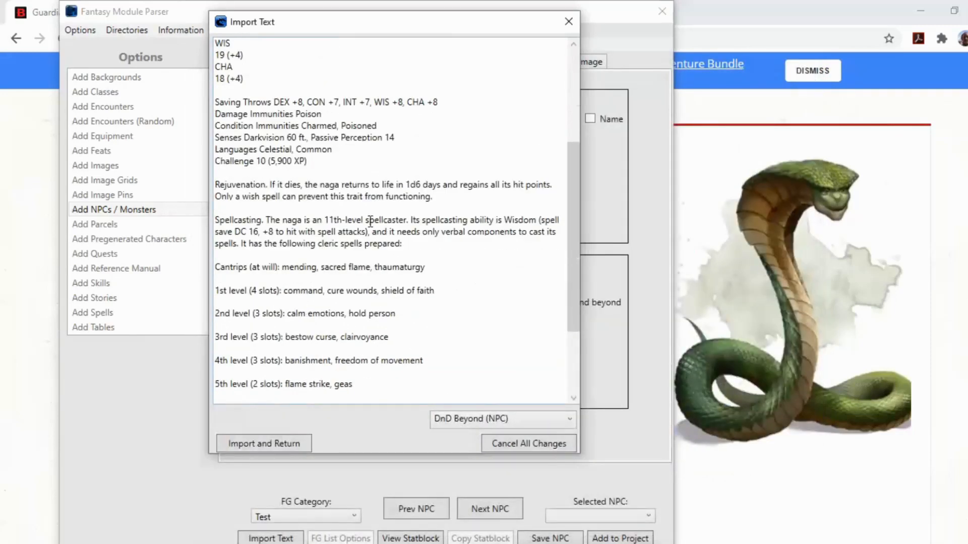
{"action": "left_click", "coordinate": [364, 220]}
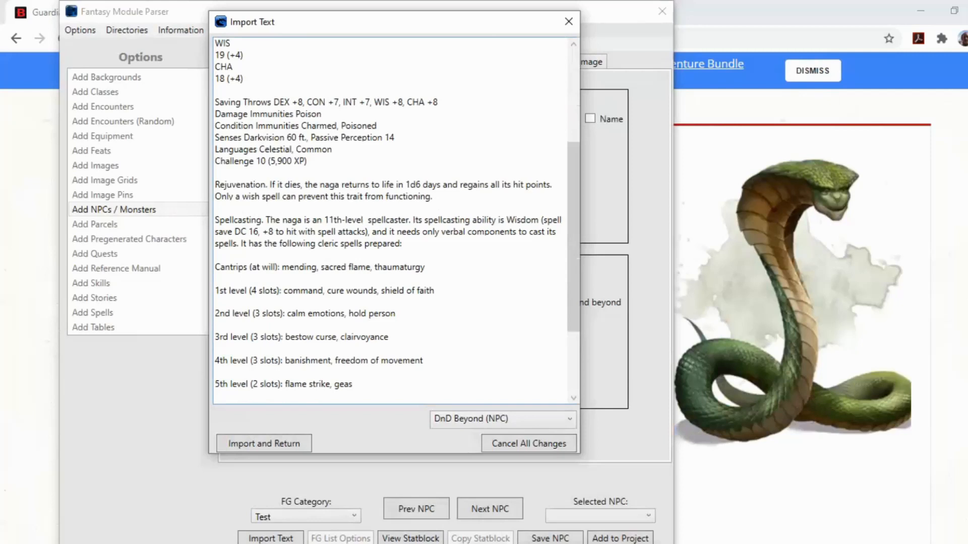
{"action": "key", "text": "BackSpace"}
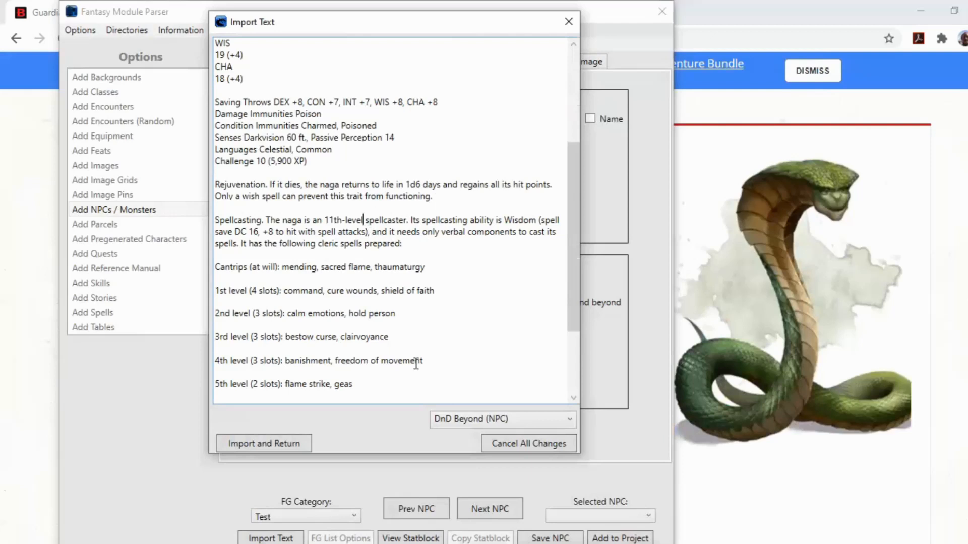
{"action": "left_click", "coordinate": [519, 446]}
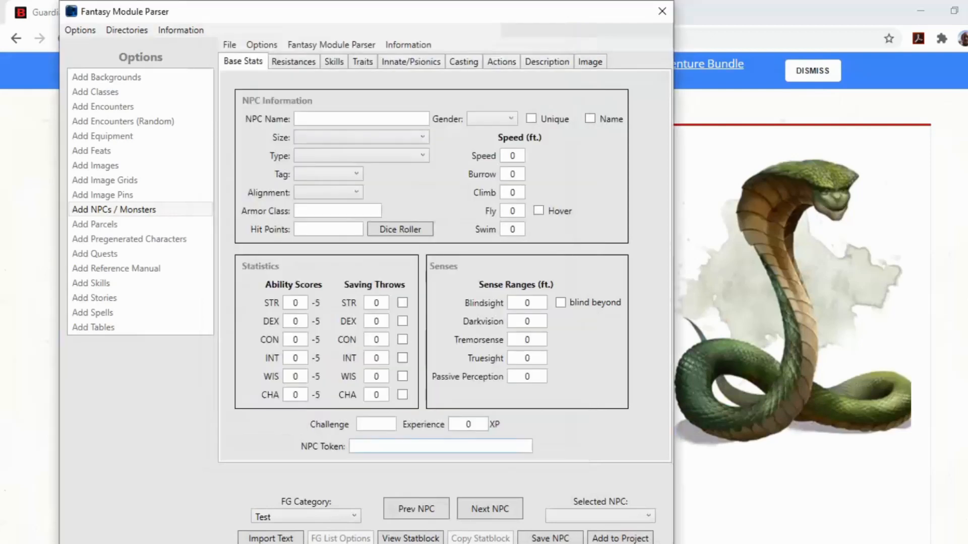
Switch to Google Chrome, search D&D Beyond for skeleton, open the Skeleton monster page and copy its stat block
{"action": "left_click", "coordinate": [828, 479]}
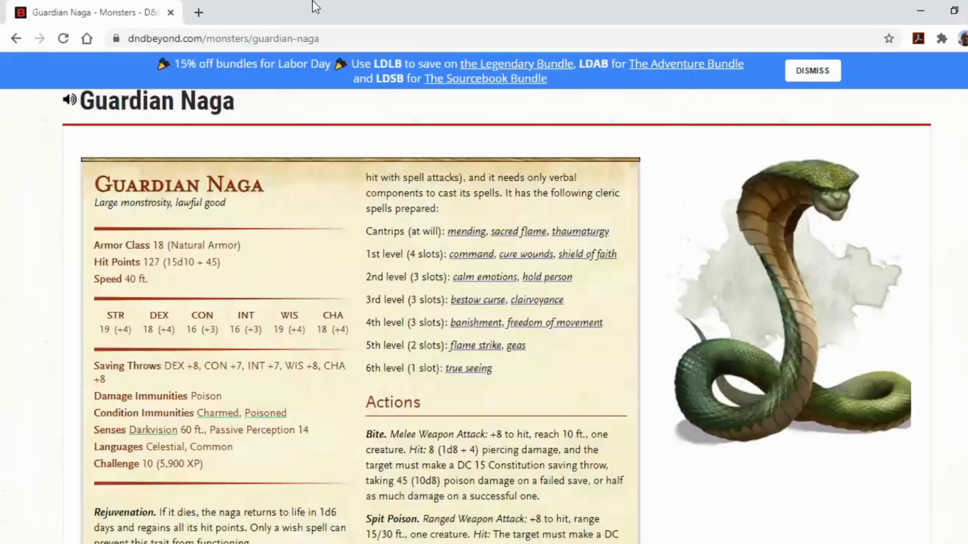
{"action": "key", "text": "ctrl+a"}
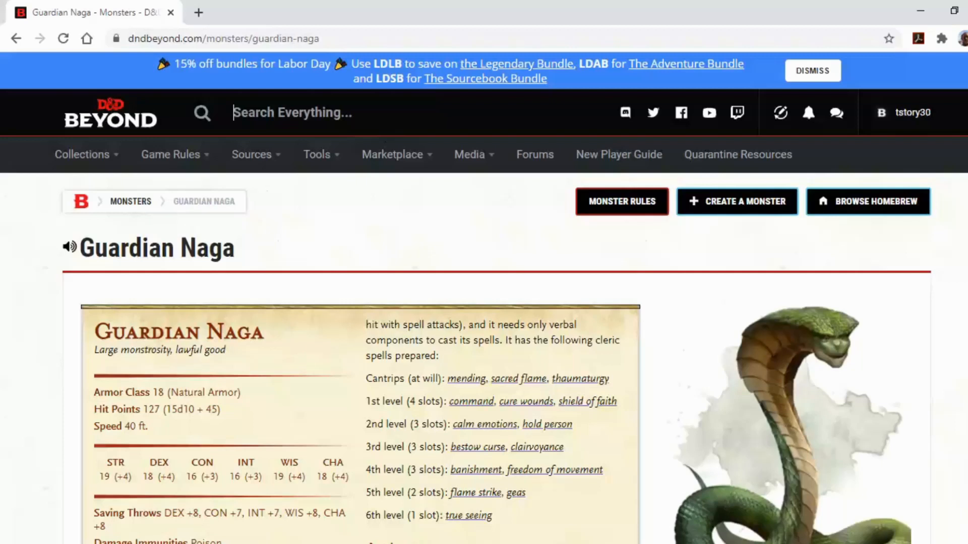
{"action": "type", "text": "skeleton"}
{"action": "key", "text": "Return"}
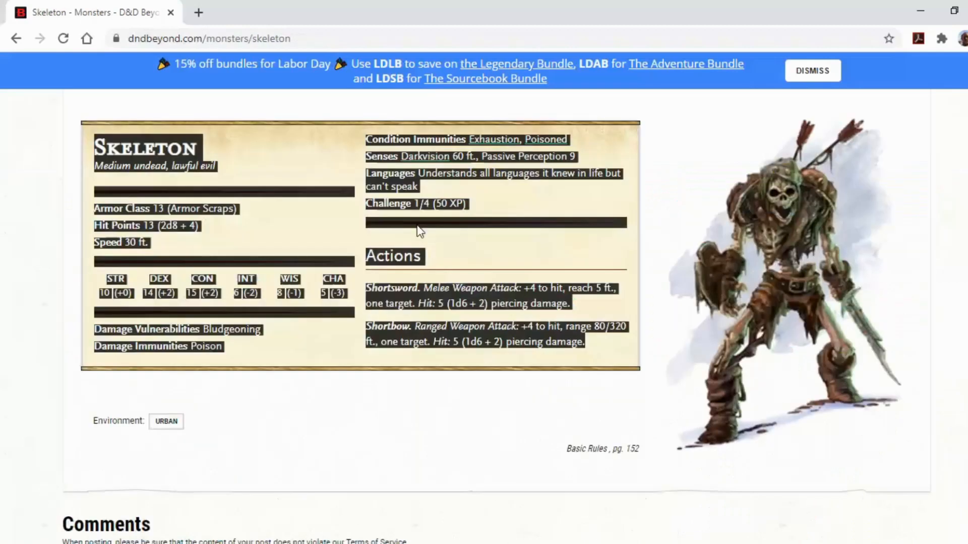
Return to Fantasy Module Parser and import the copied Skeleton stat block as text in the DnD Beyond (NPC) format
{"action": "left_click", "coordinate": [416, 541]}
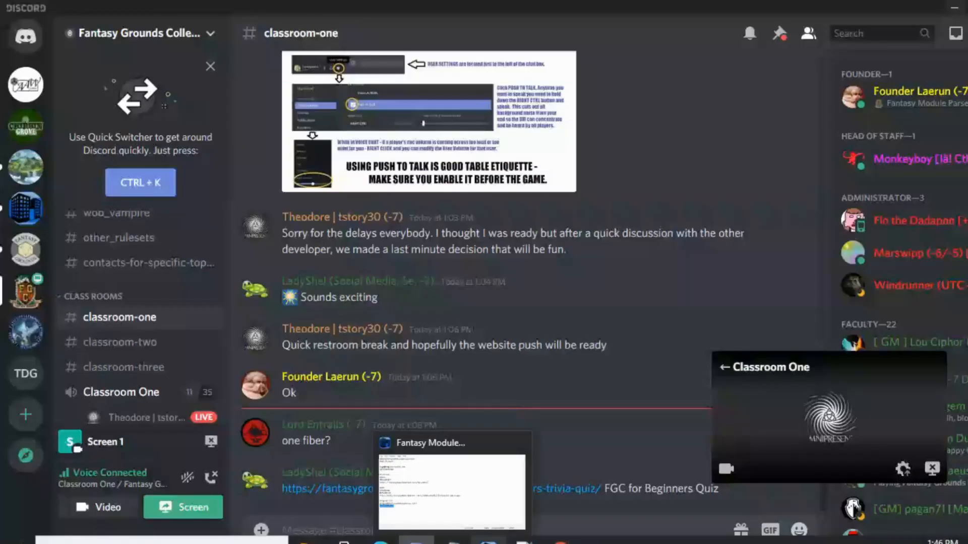
{"action": "left_click", "coordinate": [488, 541]}
{"action": "left_click", "coordinate": [285, 539]}
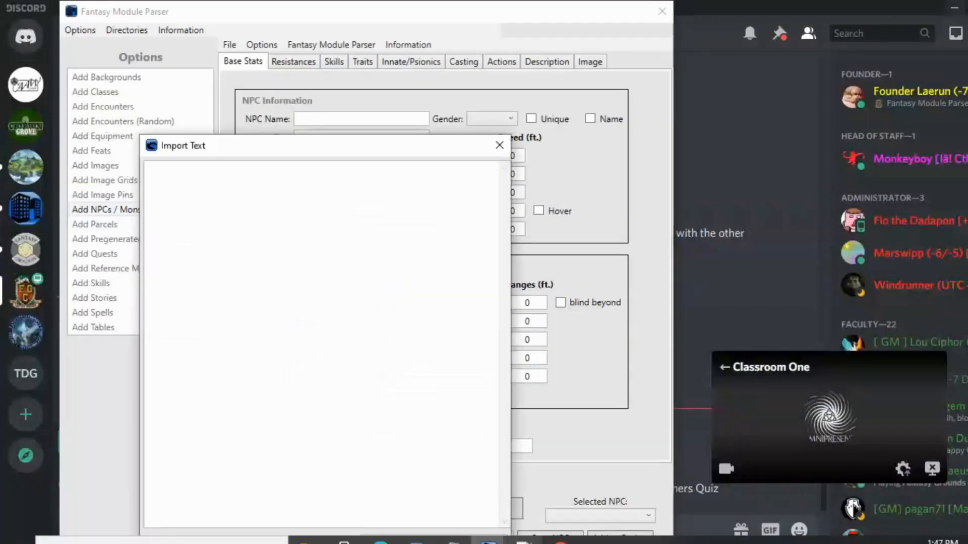
{"action": "left_click", "coordinate": [956, 13]}
{"action": "left_click", "coordinate": [956, 11]}
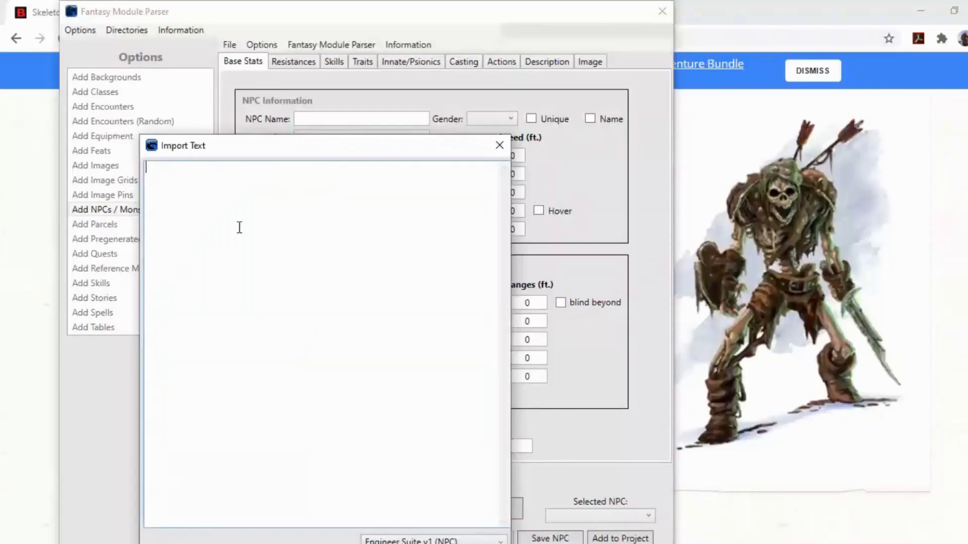
{"action": "key", "text": "ctrl+v"}
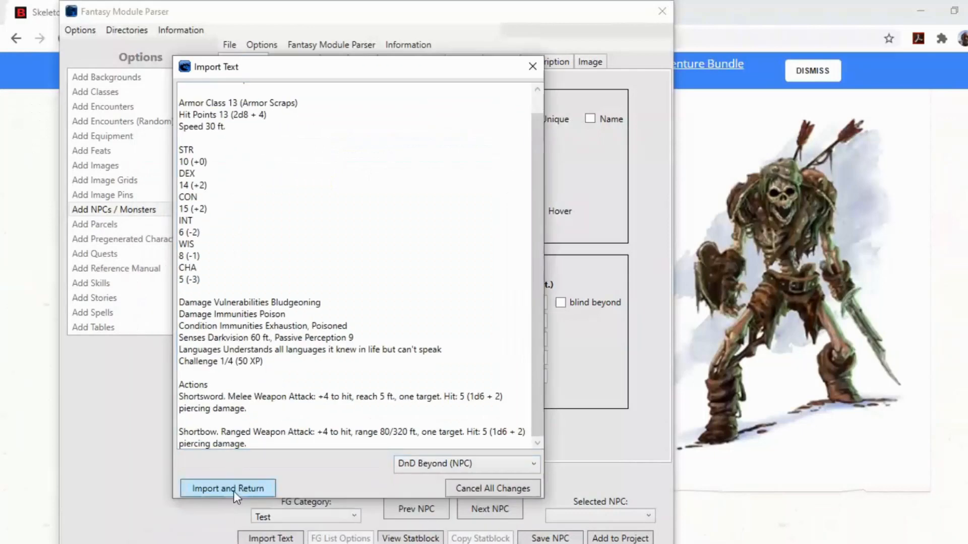
{"action": "left_click", "coordinate": [234, 489]}
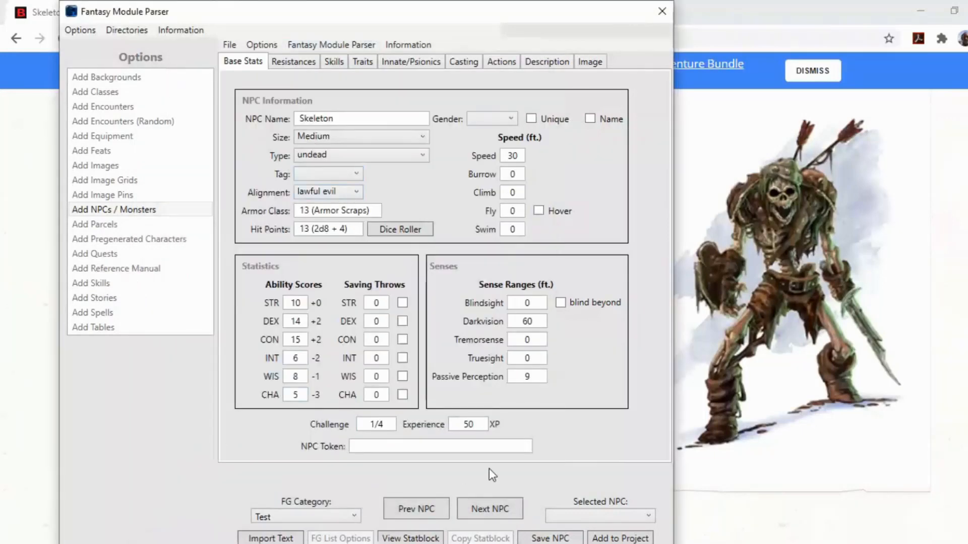
Review the imported Skeleton's resistances, vulnerabilities, skills, languages, traits, spellcasting, actions, description and image settings
{"action": "left_click", "coordinate": [294, 61]}
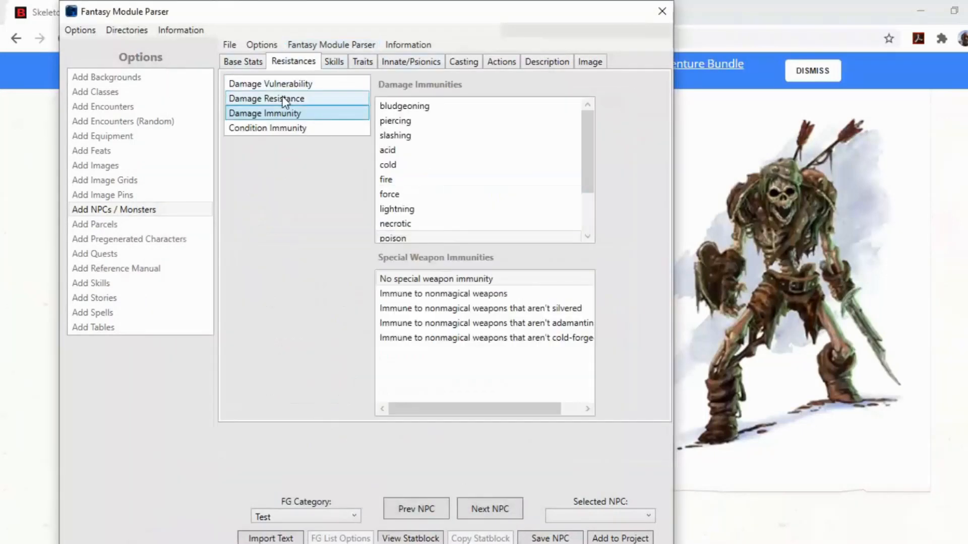
{"action": "left_click", "coordinate": [295, 99]}
{"action": "scroll", "coordinate": [460, 162], "scroll_direction": "down", "scroll_amount": 2}
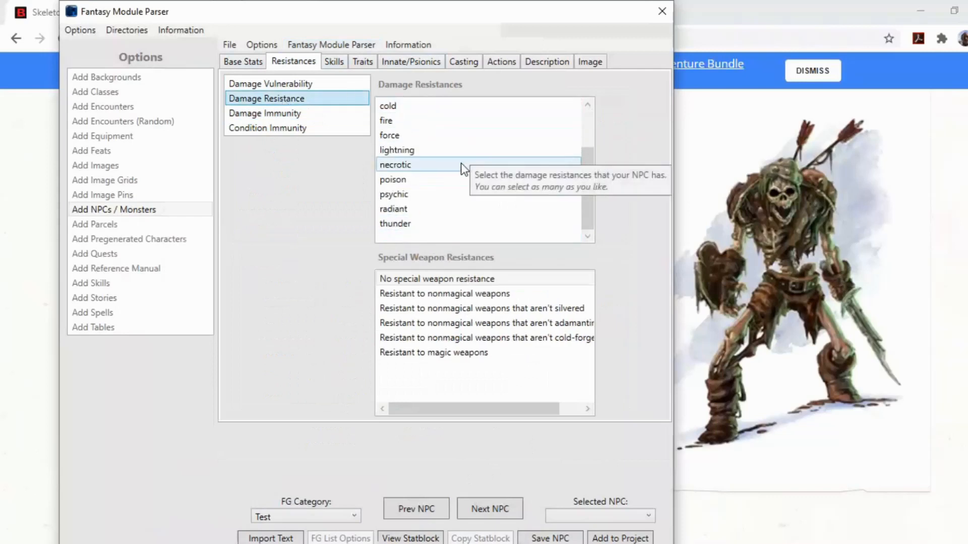
{"action": "scroll", "coordinate": [461, 162], "scroll_direction": "up", "scroll_amount": 2}
{"action": "left_click", "coordinate": [310, 87]}
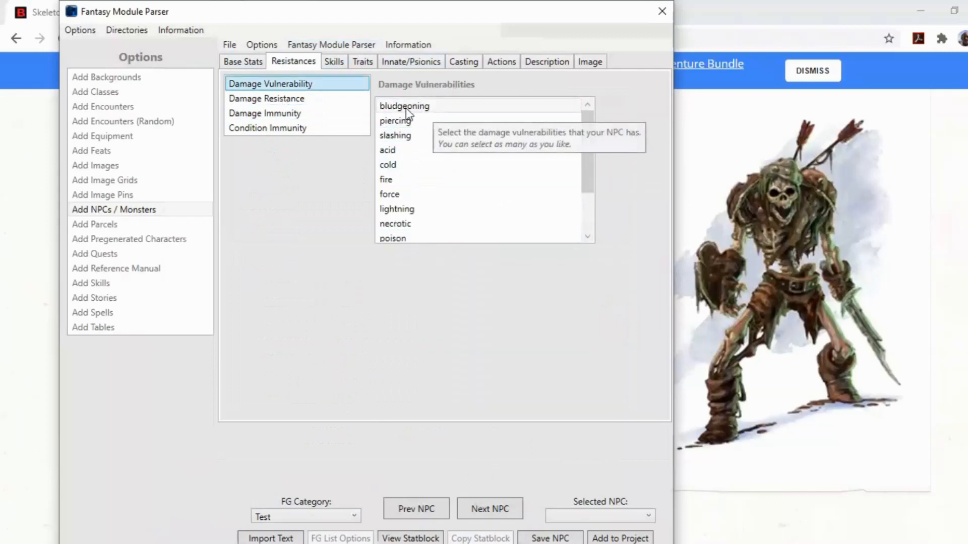
{"action": "left_click", "coordinate": [334, 61]}
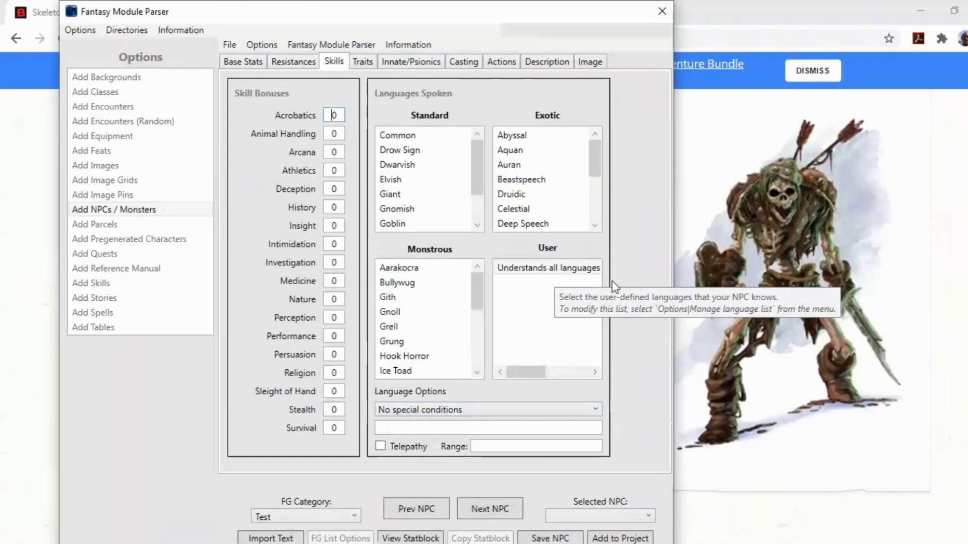
{"action": "left_click", "coordinate": [359, 62]}
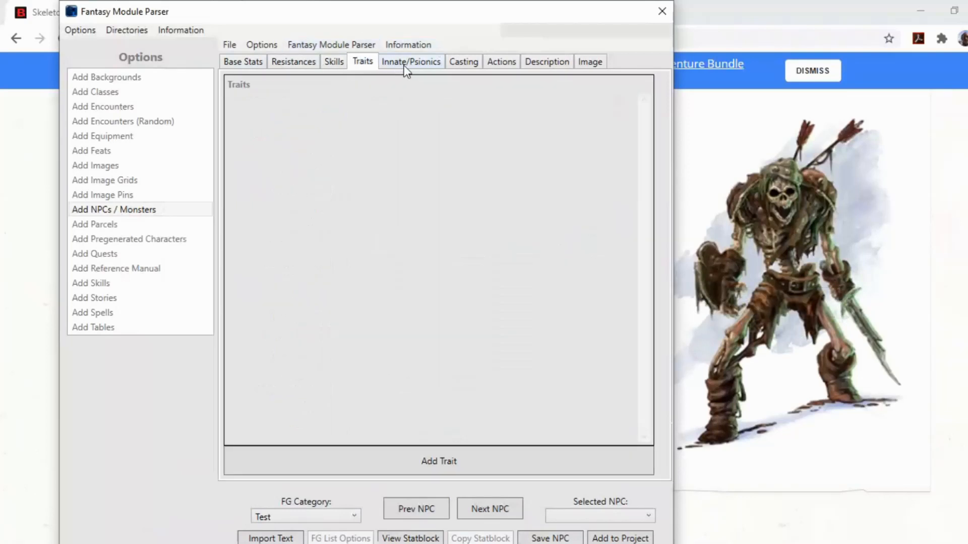
{"action": "left_click", "coordinate": [406, 66]}
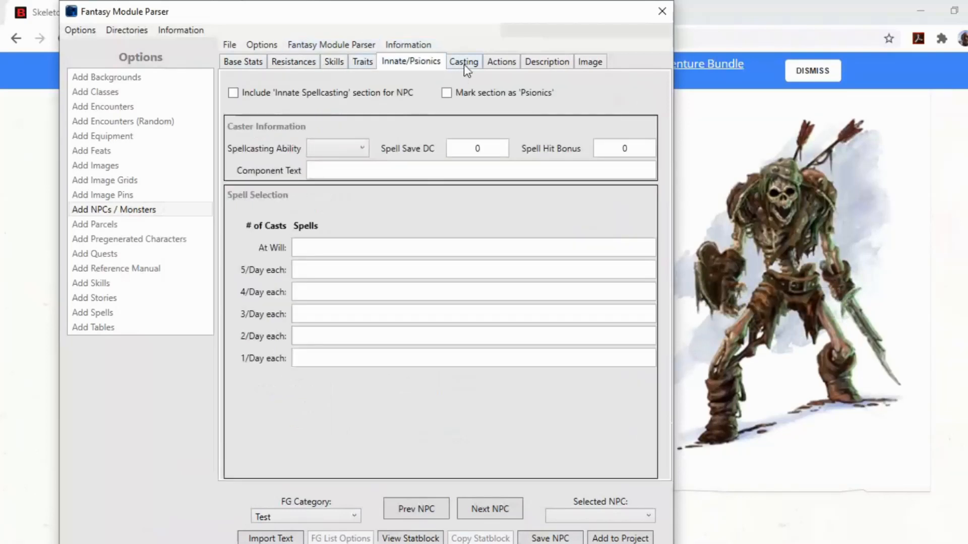
{"action": "left_click", "coordinate": [465, 66]}
{"action": "left_click", "coordinate": [496, 60]}
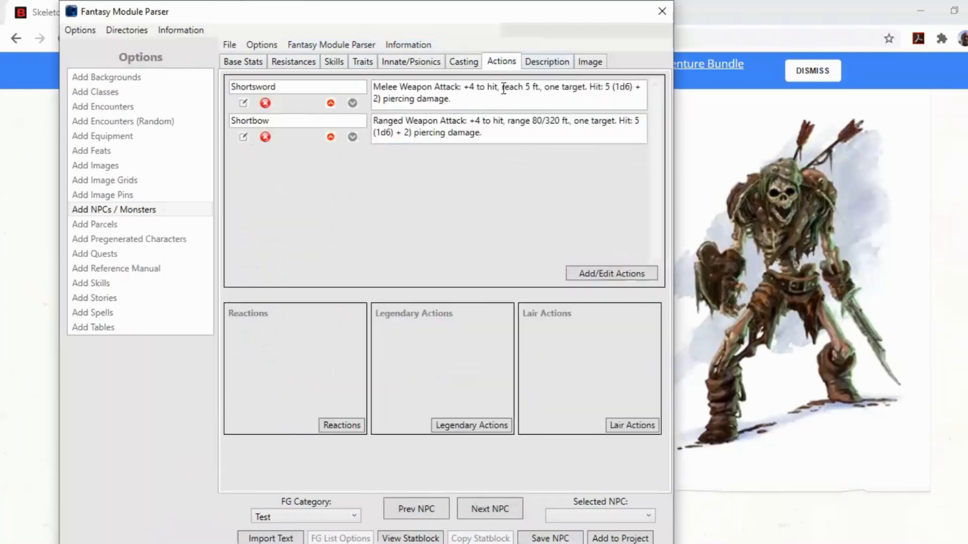
{"action": "left_click", "coordinate": [545, 64]}
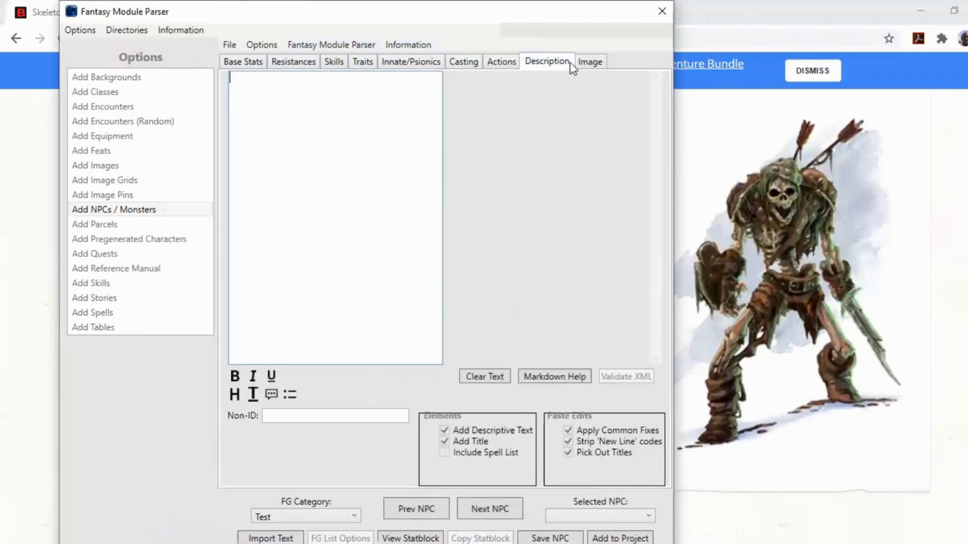
{"action": "left_click", "coordinate": [588, 62]}
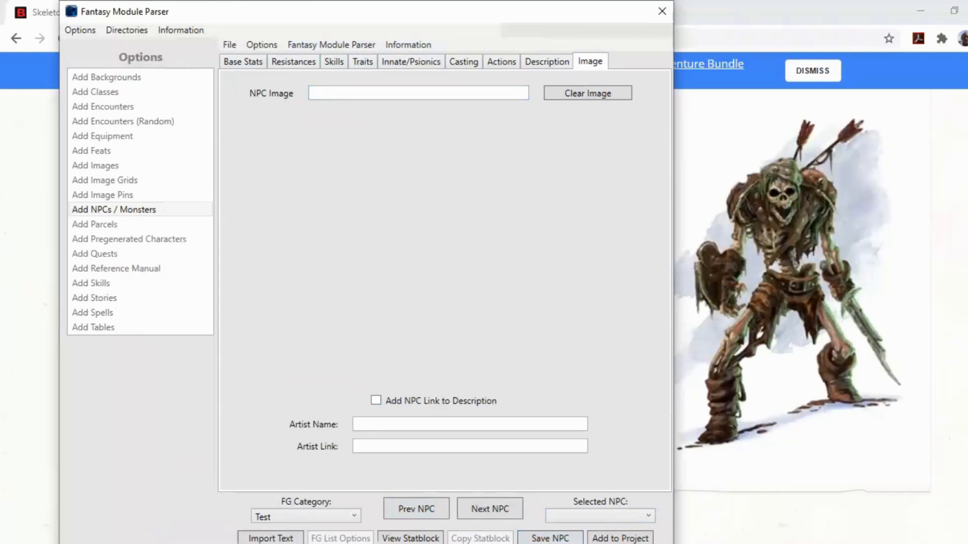
Add the Skeleton NPC to the project and acknowledge the notice
{"action": "left_click", "coordinate": [630, 538]}
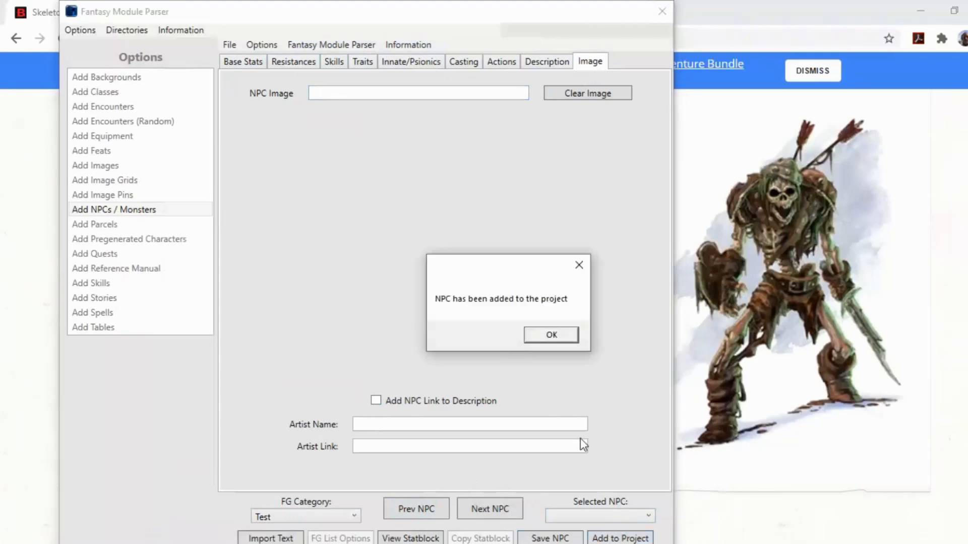
{"action": "left_click", "coordinate": [554, 337]}
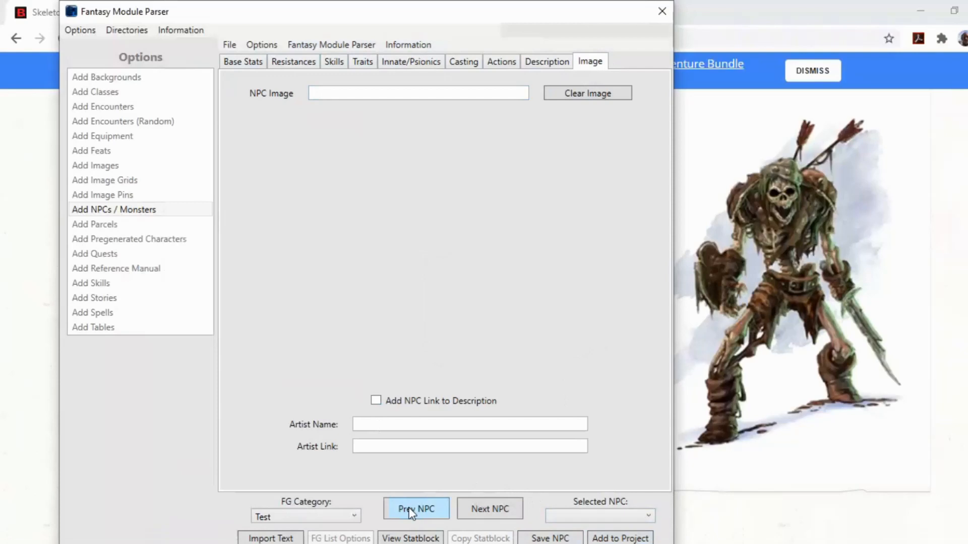
Show the base stats, switch to the Bone Devil NPC, and check the project's selectable NPCs and FG categories
{"action": "left_click", "coordinate": [247, 63]}
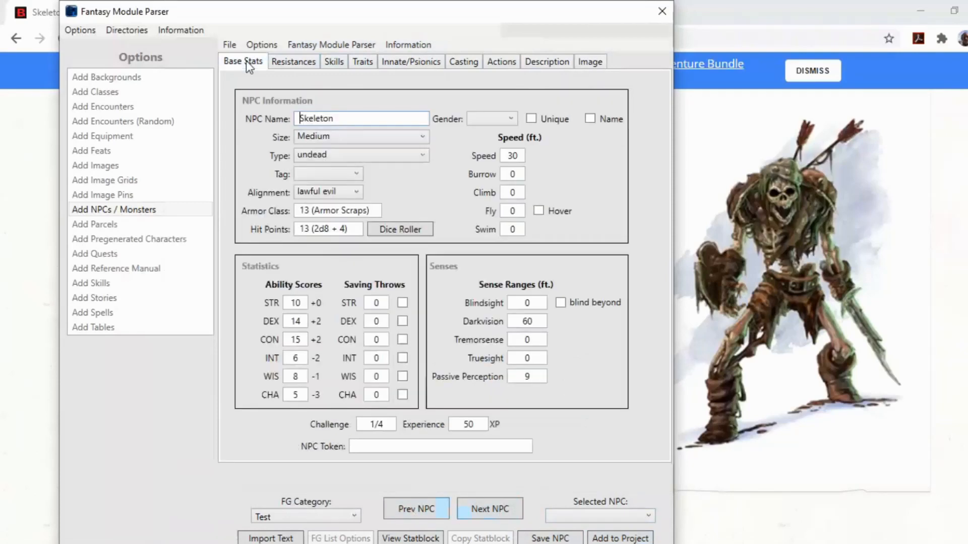
{"action": "left_click", "coordinate": [479, 511]}
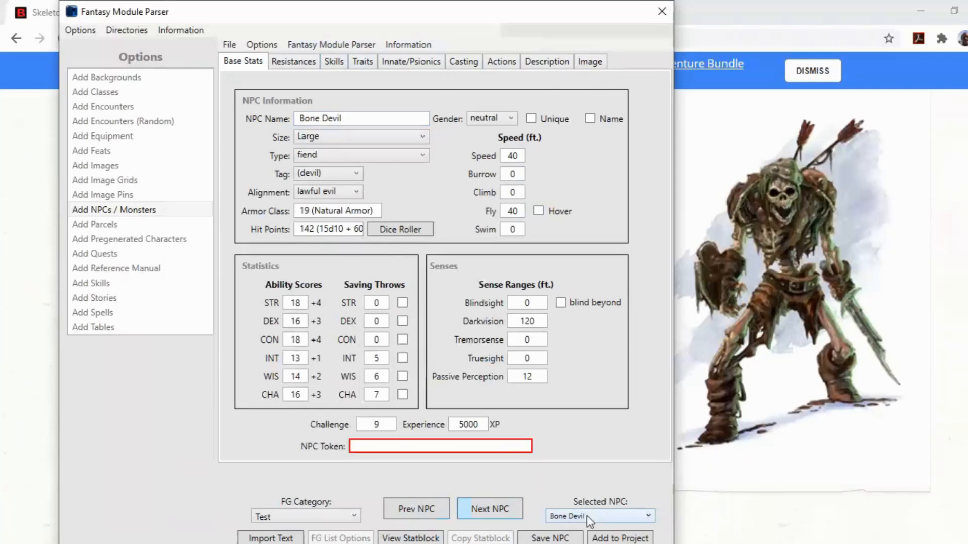
{"action": "left_click", "coordinate": [623, 517]}
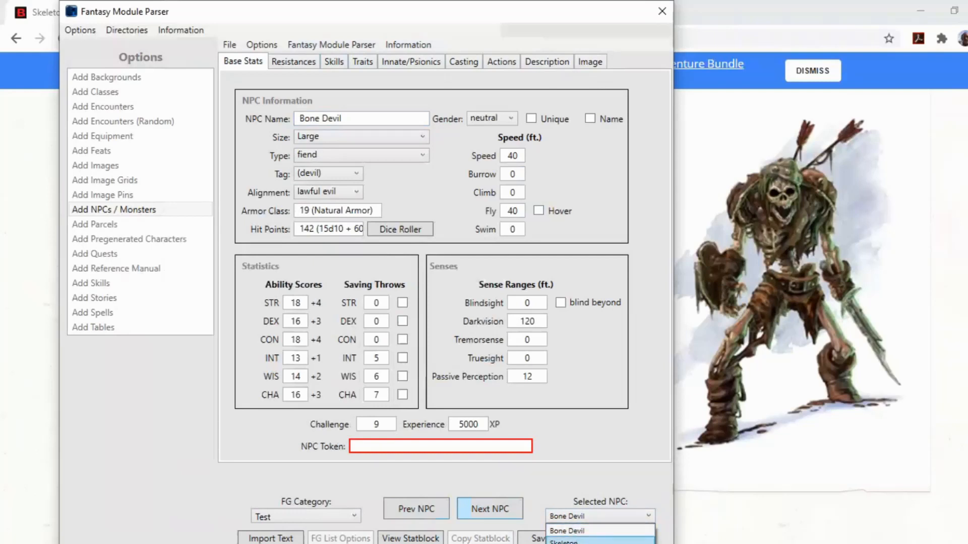
{"action": "left_click", "coordinate": [301, 517]}
{"action": "left_click", "coordinate": [286, 518]}
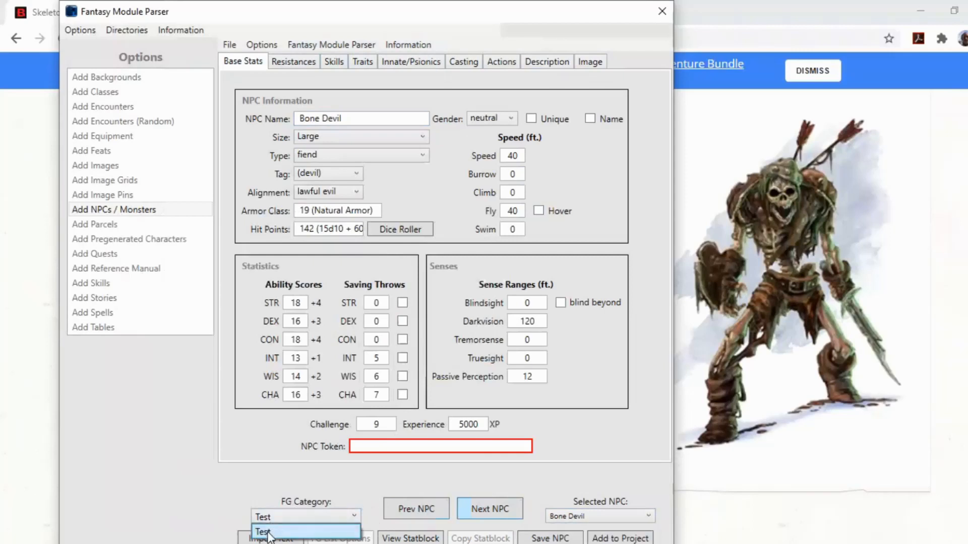
{"action": "left_click", "coordinate": [578, 516]}
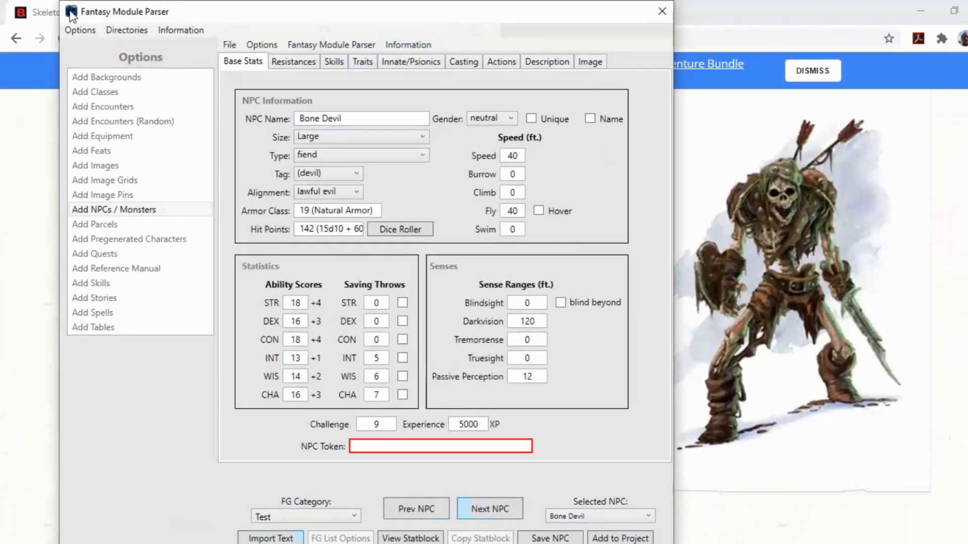
Create the Fantasy Grounds module from the current project
{"action": "left_click", "coordinate": [228, 44]}
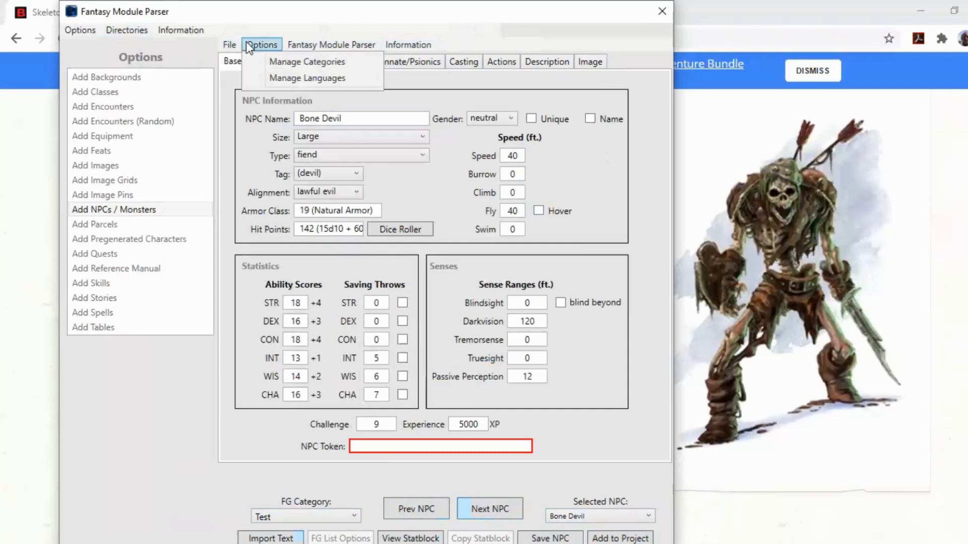
{"action": "mouse_move", "coordinate": [295, 45]}
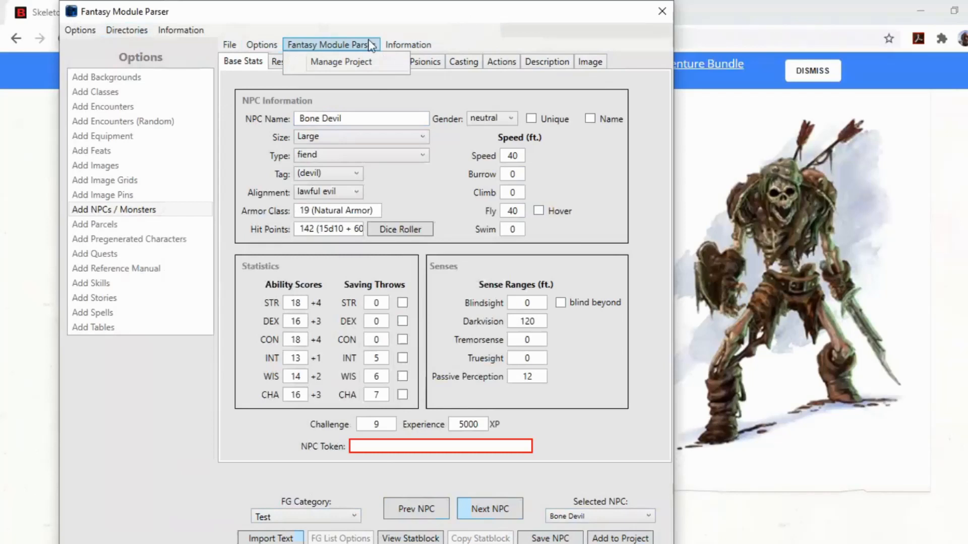
{"action": "left_click", "coordinate": [76, 30]}
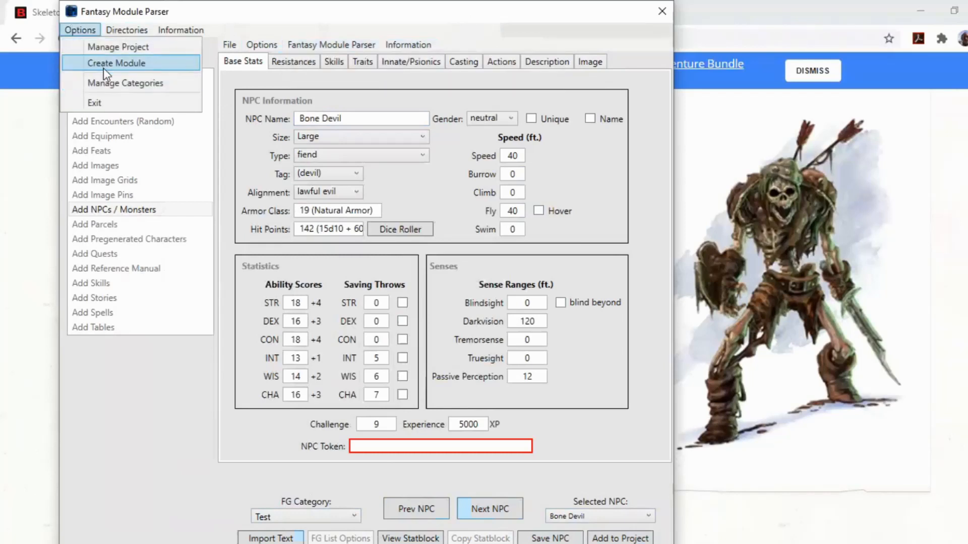
{"action": "left_click", "coordinate": [104, 68]}
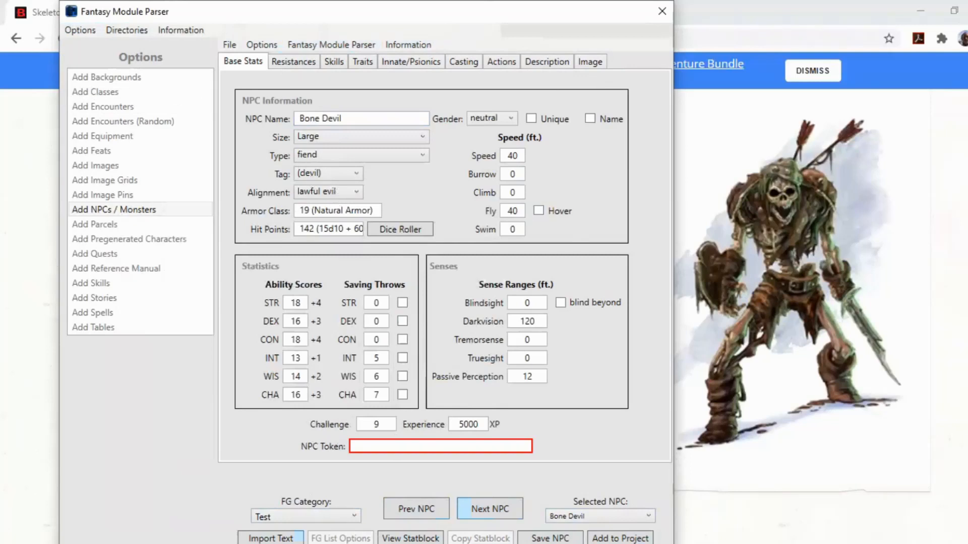
Switch to File Explorer and look through the Documents folder for the Test1 project and module files
{"action": "mouse_move", "coordinate": [345, 543]}
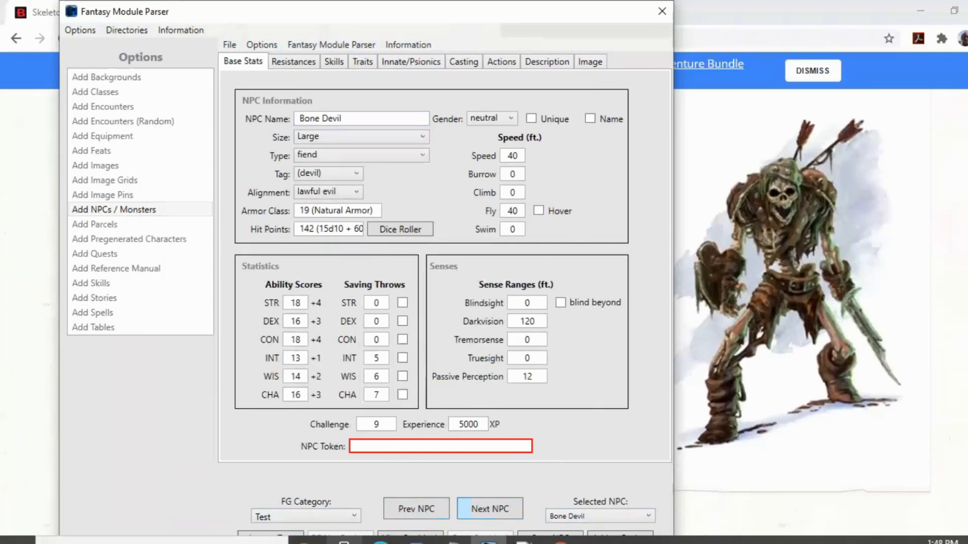
{"action": "left_click", "coordinate": [345, 542]}
{"action": "scroll", "coordinate": [313, 253], "scroll_direction": "up", "scroll_amount": 5}
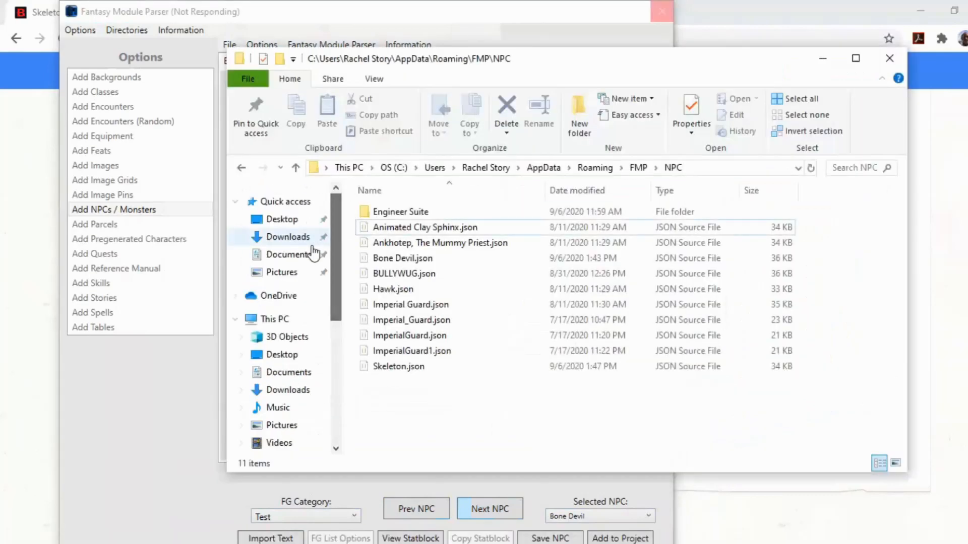
{"action": "left_click", "coordinate": [297, 256]}
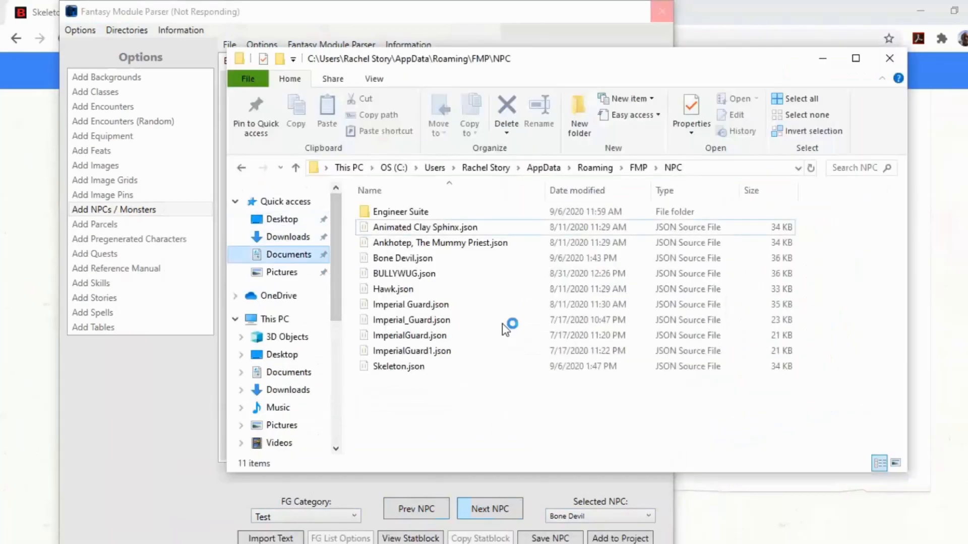
{"action": "scroll", "coordinate": [399, 383], "scroll_direction": "down", "scroll_amount": 4}
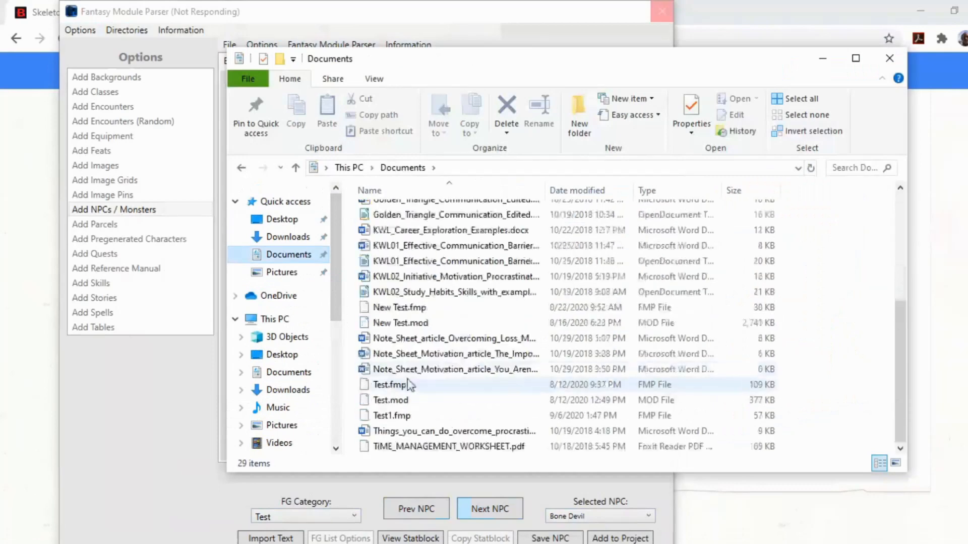
{"action": "left_click", "coordinate": [391, 421]}
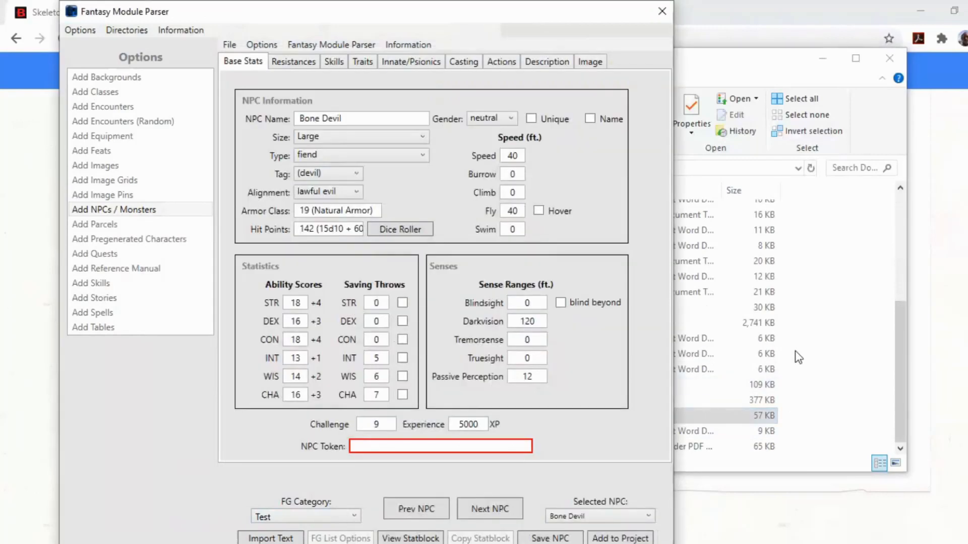
Browse to the AppData\Roaming\Fantasy Grounds\modules folder and look through its MOD files for the created module
{"action": "left_click", "coordinate": [798, 357]}
{"action": "left_click", "coordinate": [247, 384]}
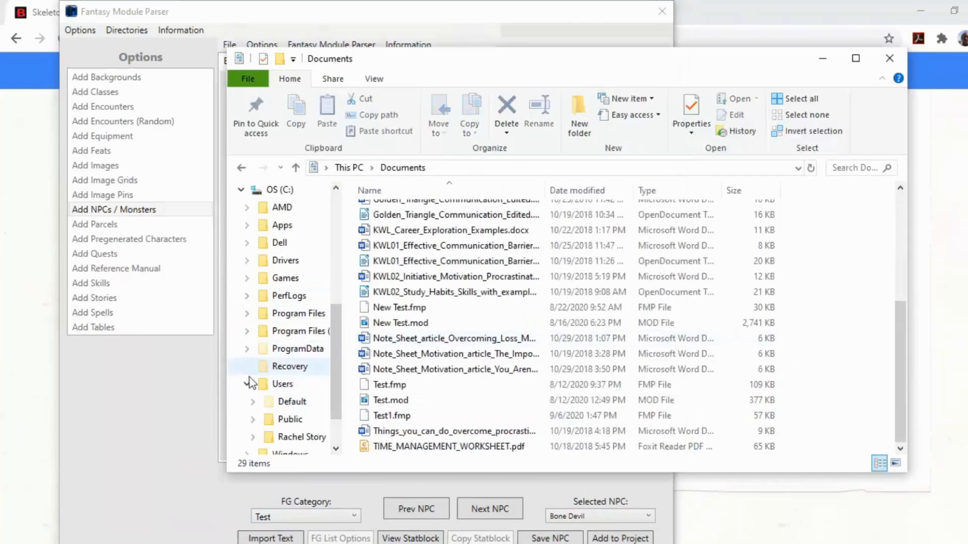
{"action": "left_click", "coordinate": [252, 437]}
{"action": "left_click", "coordinate": [294, 316]}
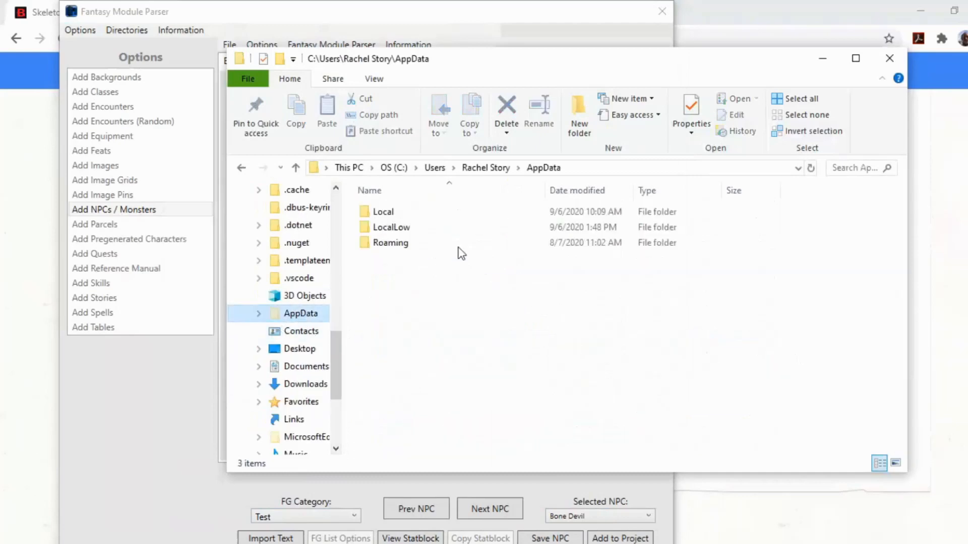
{"action": "double_click", "coordinate": [458, 245]}
{"action": "double_click", "coordinate": [533, 204]}
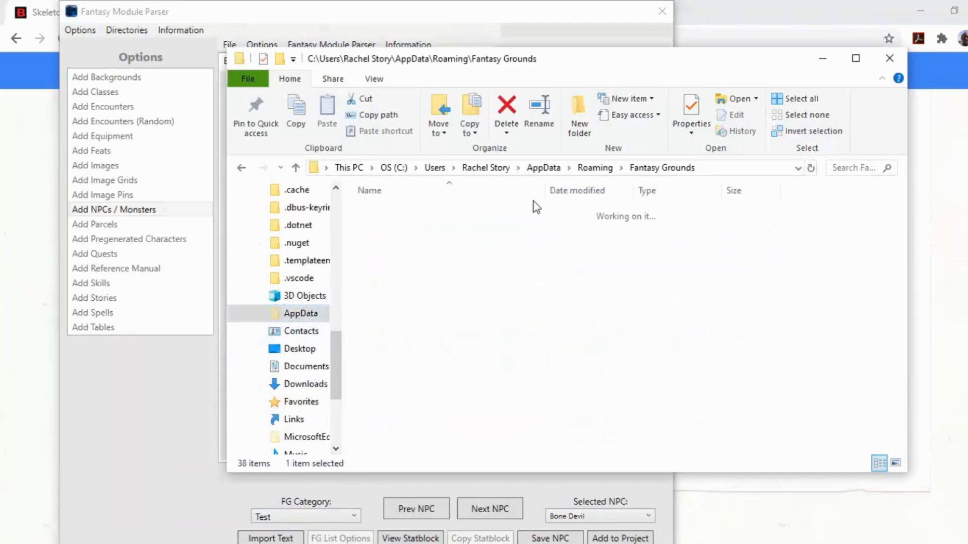
{"action": "double_click", "coordinate": [394, 305]}
{"action": "scroll", "coordinate": [423, 282], "scroll_direction": "down", "scroll_amount": 20}
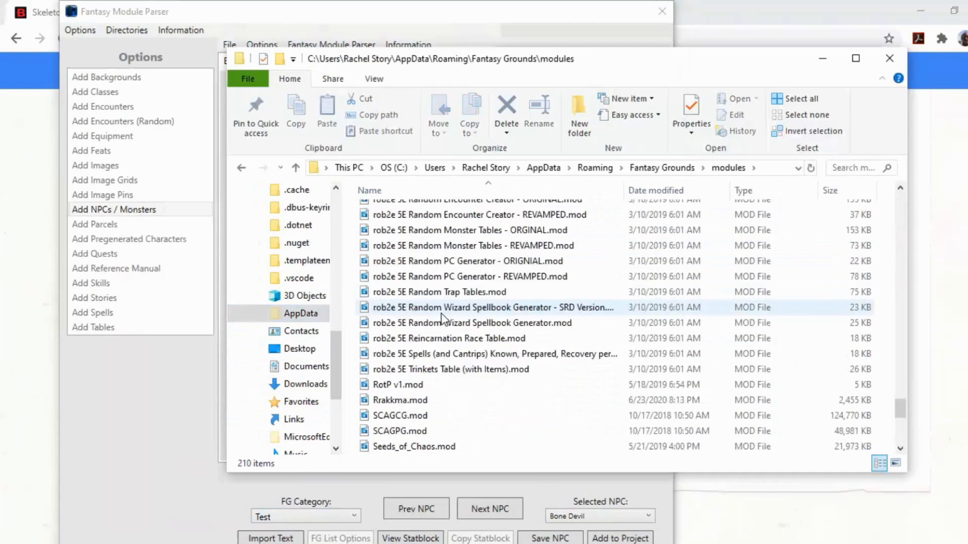
{"action": "scroll", "coordinate": [441, 318], "scroll_direction": "down", "scroll_amount": 5}
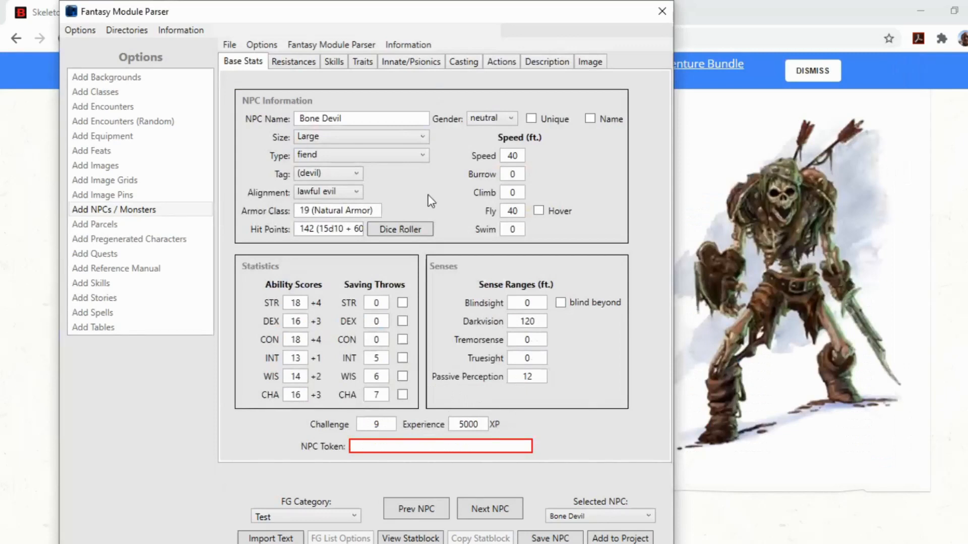
{"action": "mouse_move", "coordinate": [525, 542]}
{"action": "left_click", "coordinate": [91, 29]}
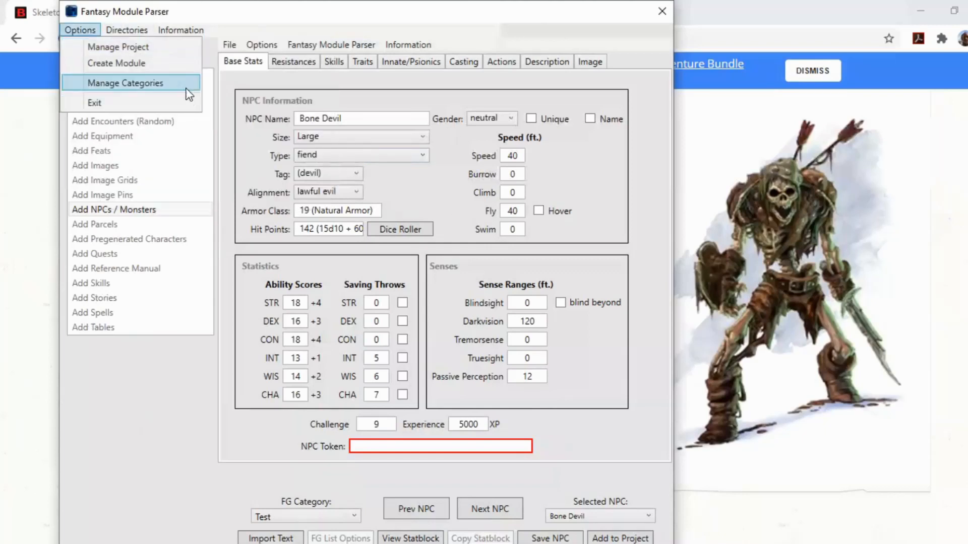
{"action": "left_click", "coordinate": [637, 474]}
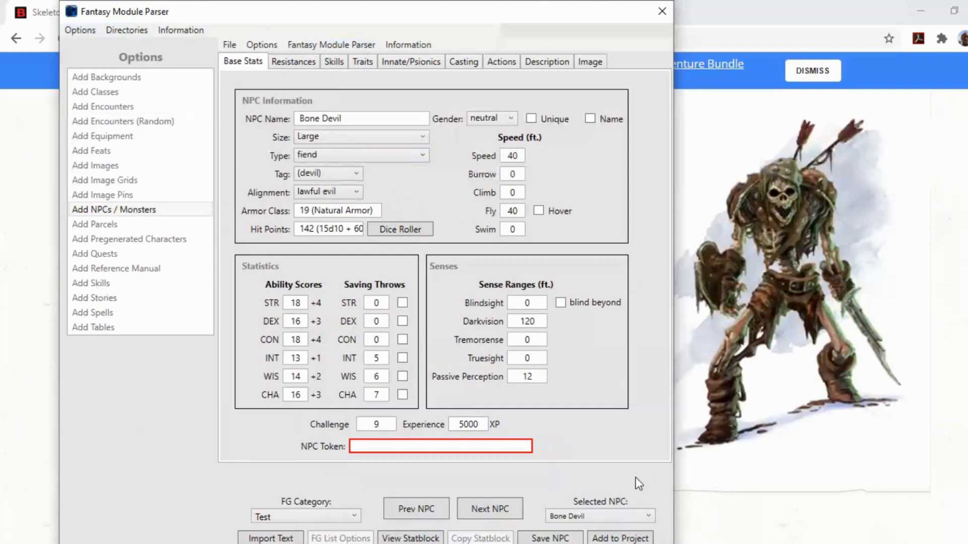
{"action": "left_click", "coordinate": [82, 32]}
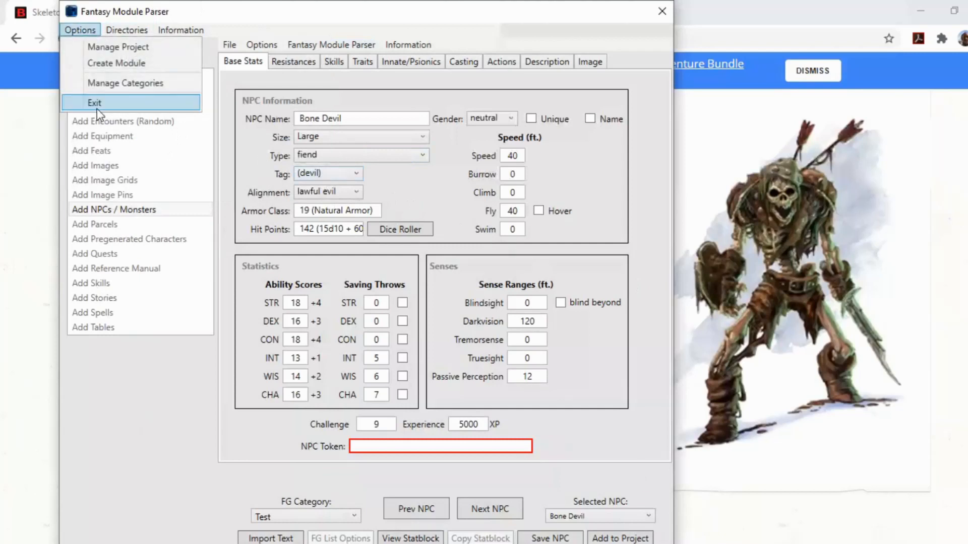